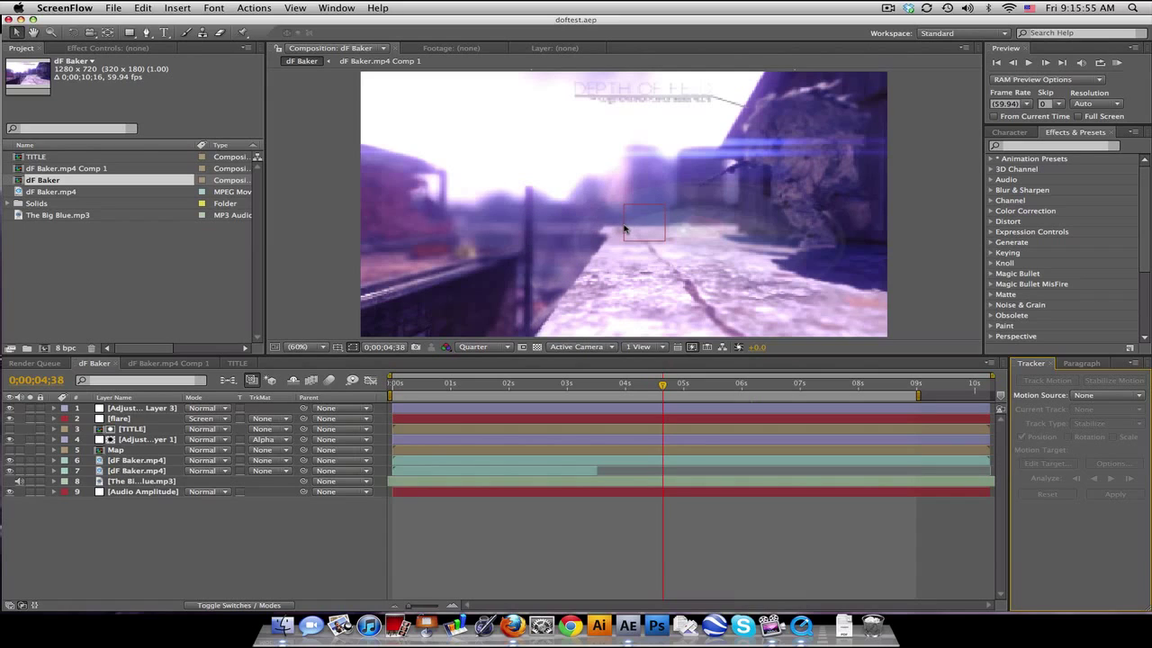
# Switch to QuickTime Player, scrub through dof.mov to review the depth-of-field focus change, close the movie and return to After Effects.
pyautogui.click(801, 626)
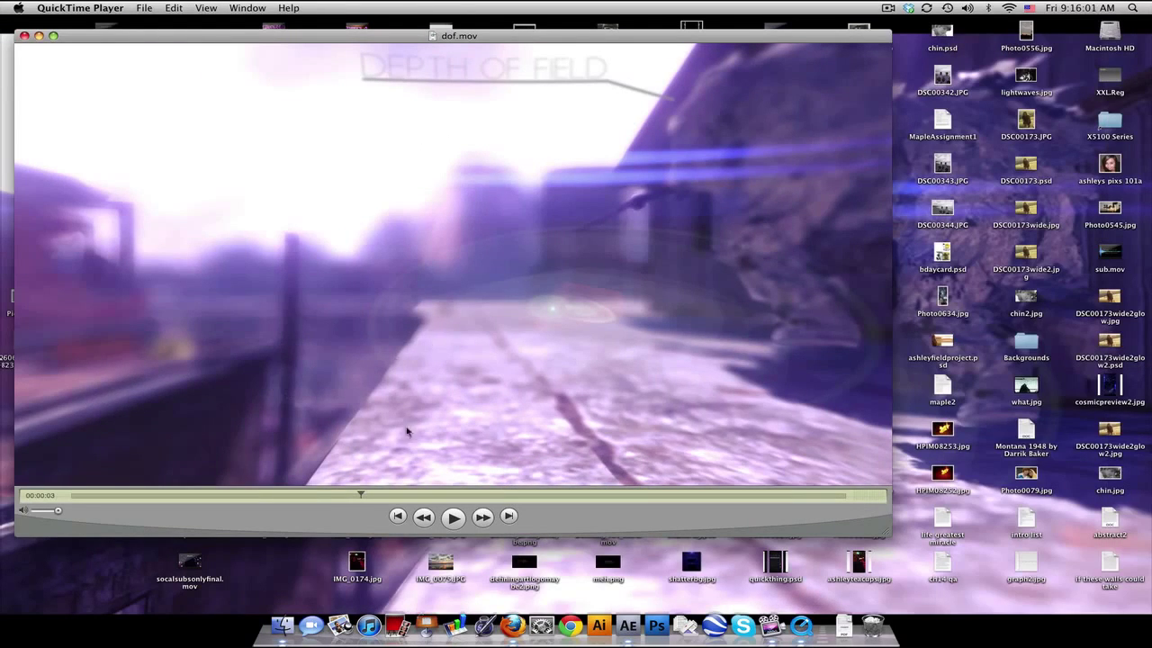
pyautogui.moveTo(361, 496); pyautogui.dragTo(571, 497)
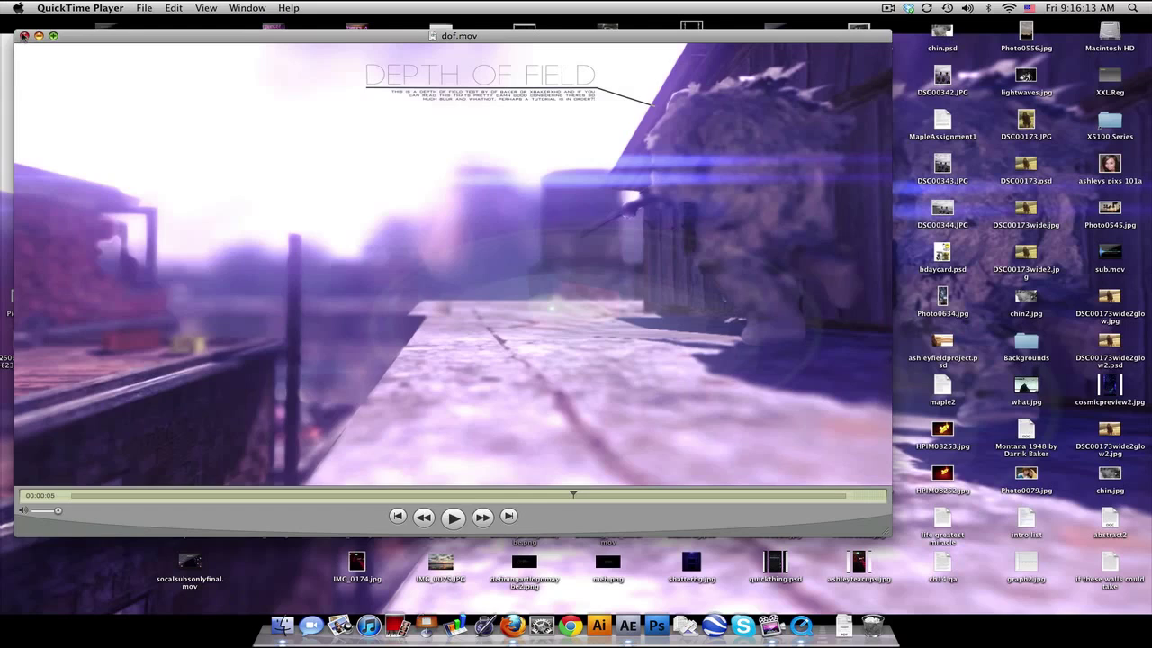
pyautogui.click(24, 36)
pyautogui.click(629, 626)
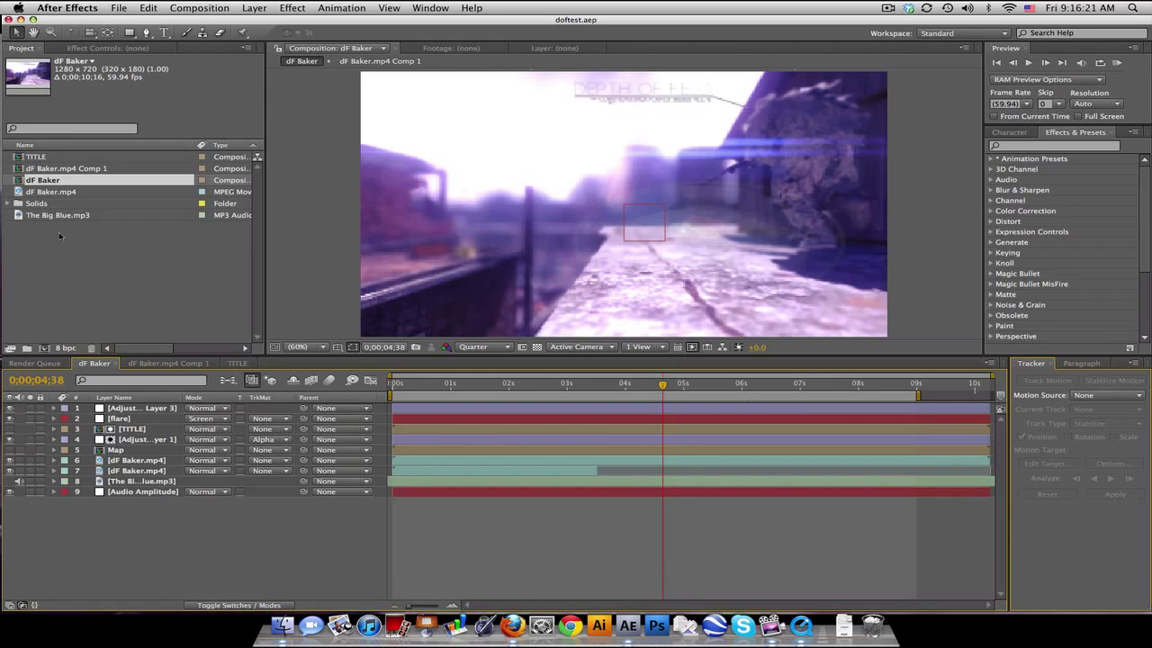
# Create a new composition from the dF Baker.mp4 footage and apply the Twixtor effect to its layer at about 0;00;03;10.
pyautogui.moveTo(51, 194); pyautogui.dragTo(45, 347)
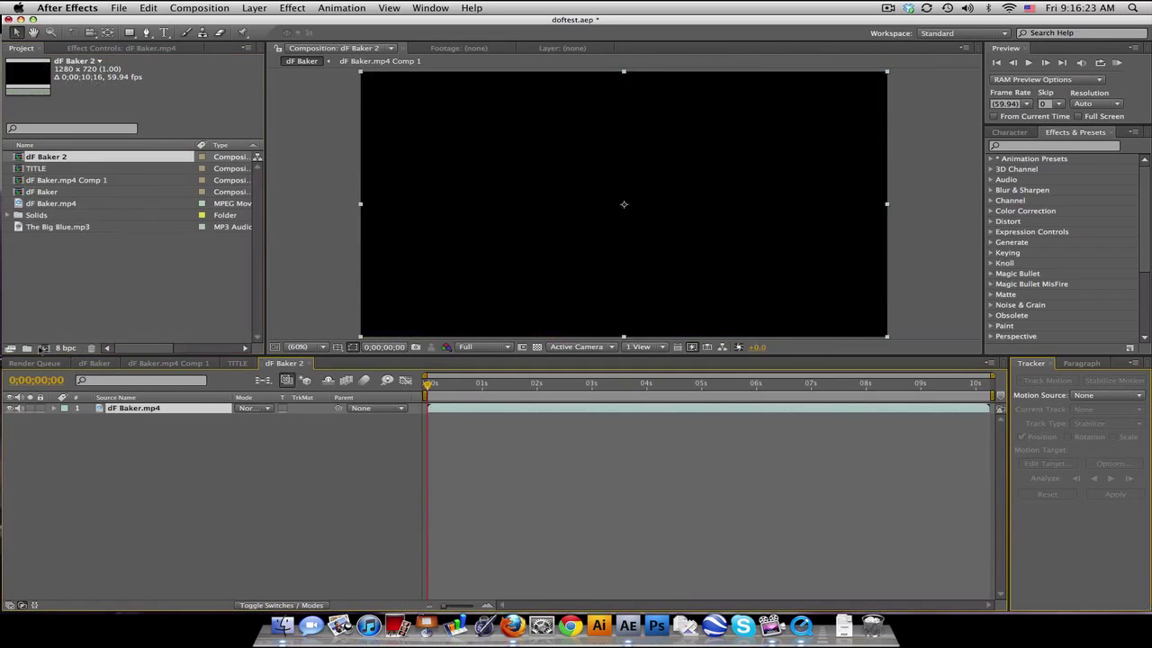
pyautogui.moveTo(443, 389); pyautogui.dragTo(602, 388)
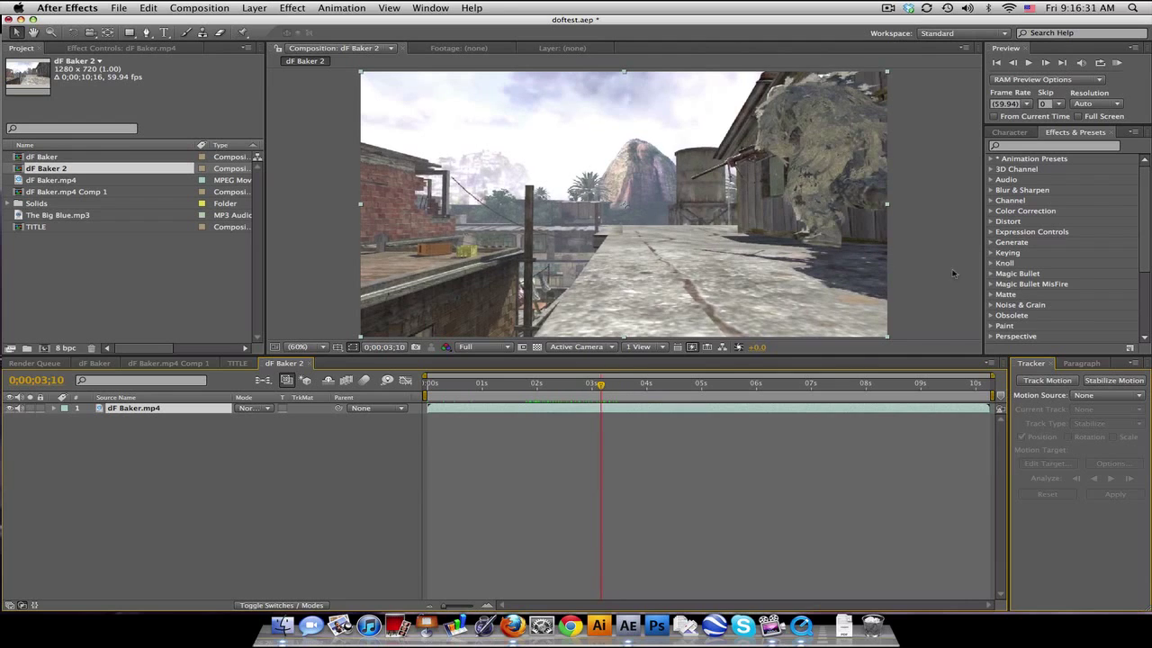
pyautogui.click(1089, 146)
pyautogui.write('twix')
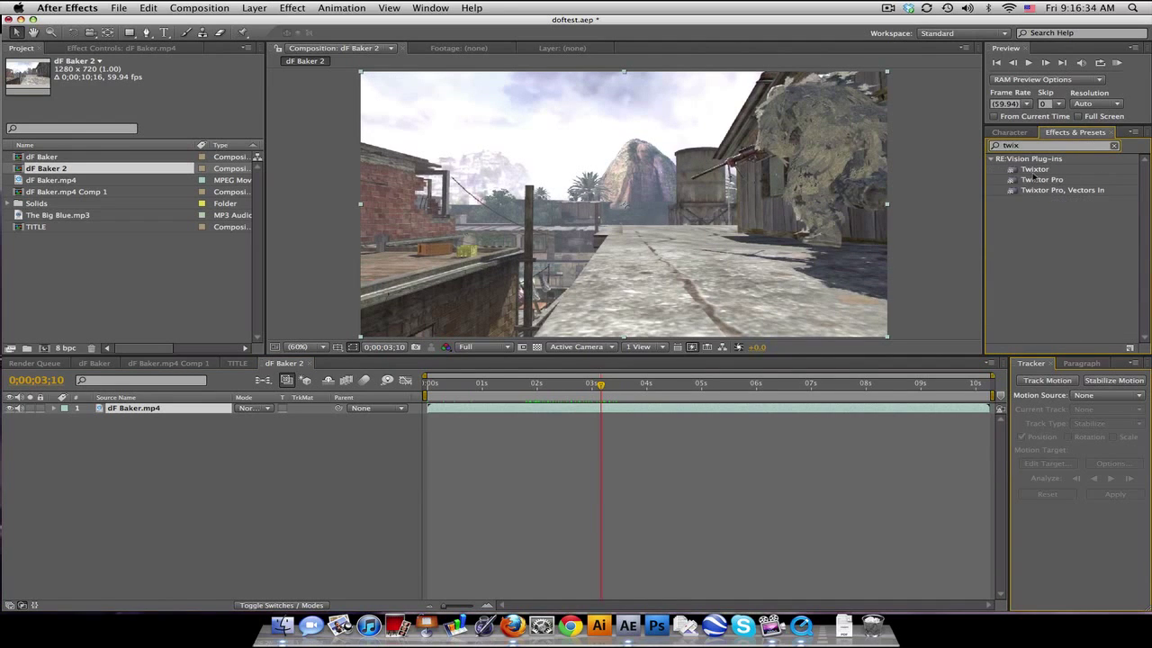
pyautogui.moveTo(1034, 169); pyautogui.dragTo(855, 264)
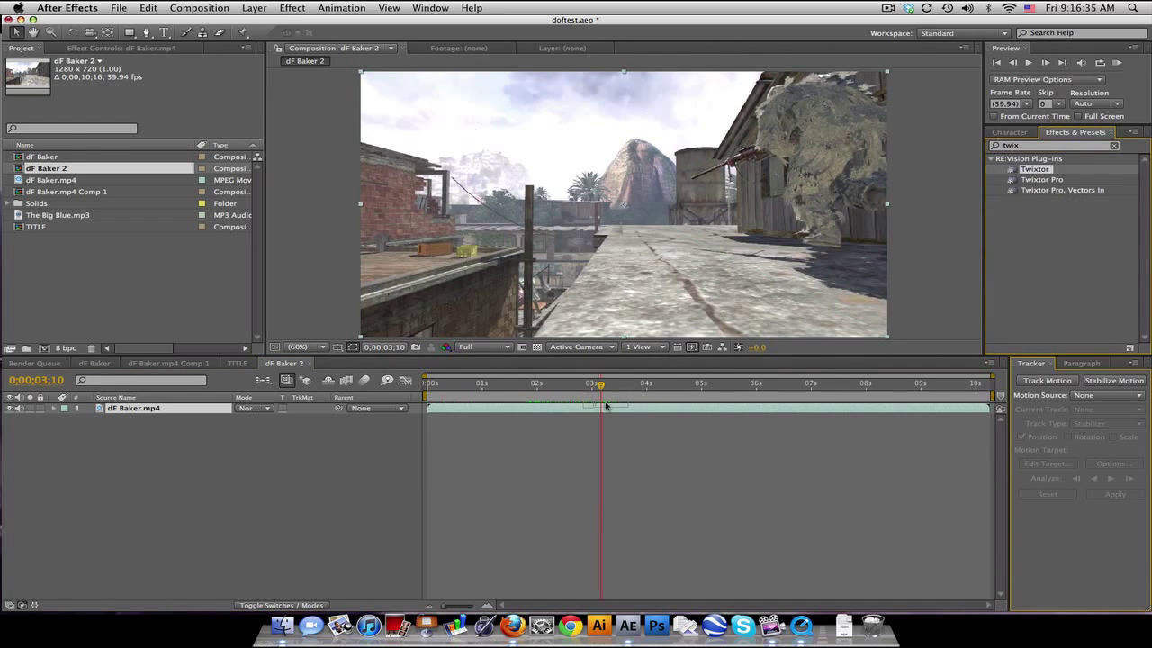
# Set Twixtor's input frame rate to 59.94 on the dF Baker.mp4 layer.
pyautogui.click(603, 385)
pyautogui.moveTo(603, 385); pyautogui.dragTo(606, 387)
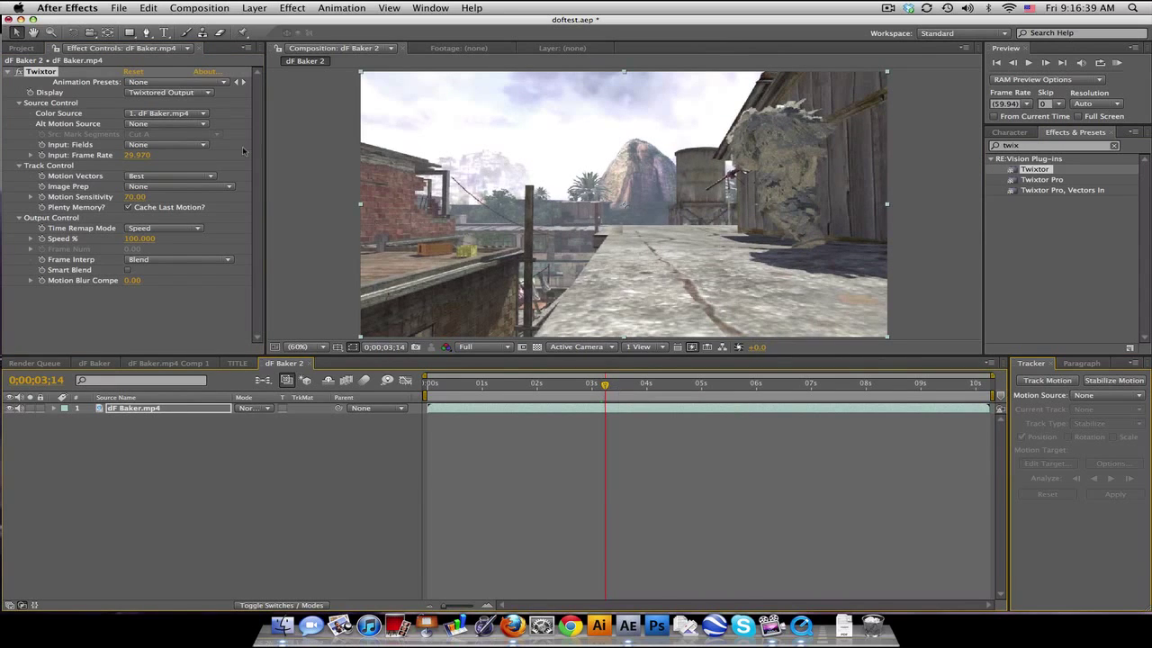
pyautogui.click(137, 155)
pyautogui.write('5')
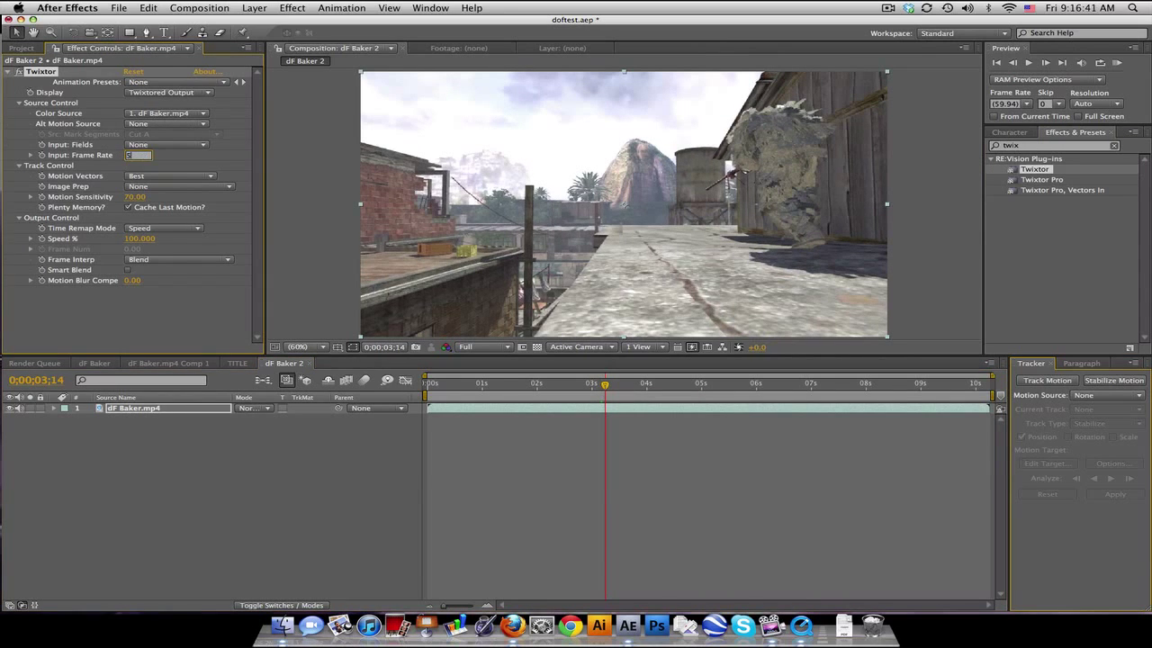
pyautogui.write('9.94')
pyautogui.press('Return')
# Keyframe Twixtor's Speed % at 0;00;03;12, set it to 0.5 at 0;00;03;14, and scrub ahead to 0;00;07;50 to check the slowdown.
pyautogui.moveTo(605, 384); pyautogui.dragTo(603, 383)
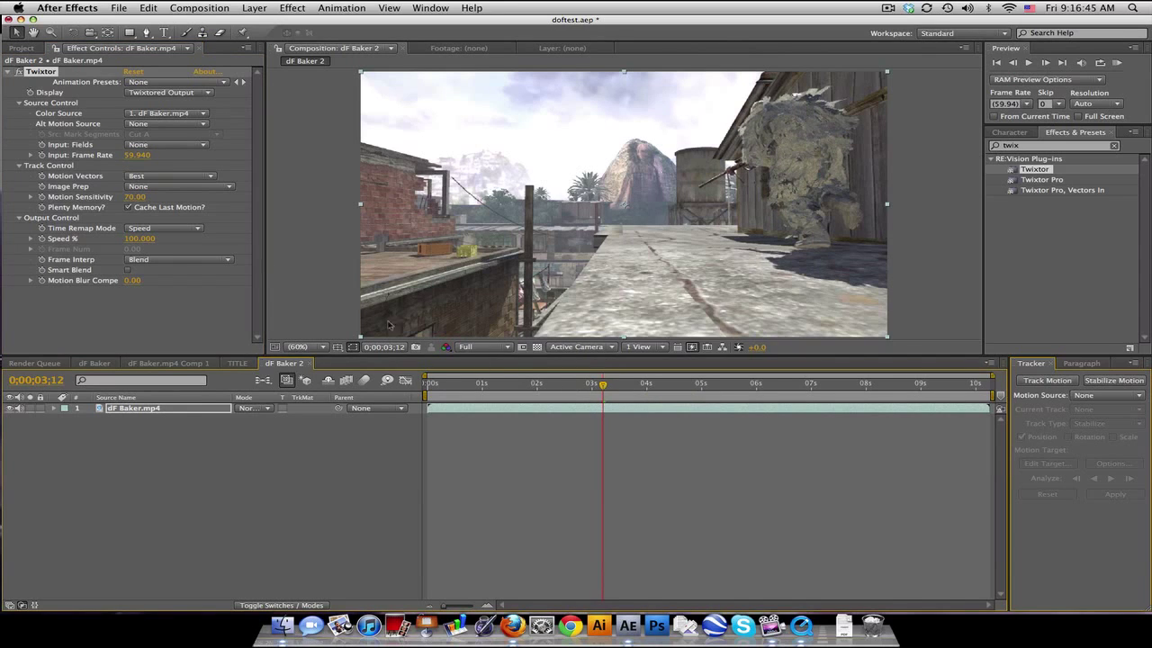
pyautogui.click(42, 239)
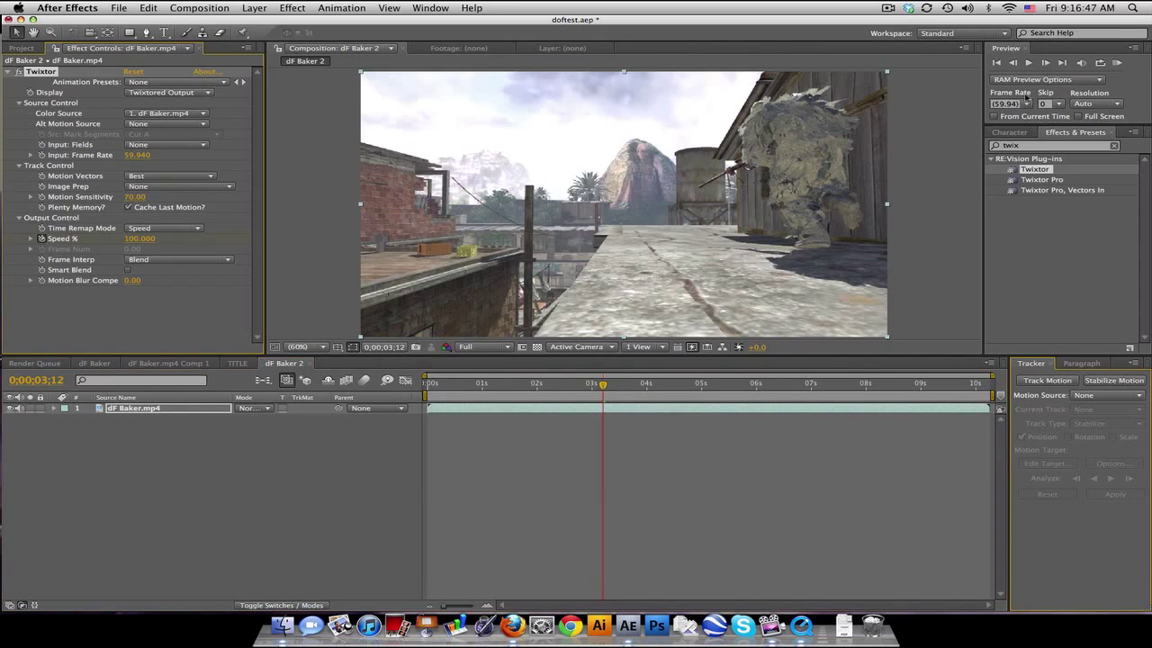
pyautogui.click(1045, 63)
pyautogui.click(1045, 63)
pyautogui.click(138, 238)
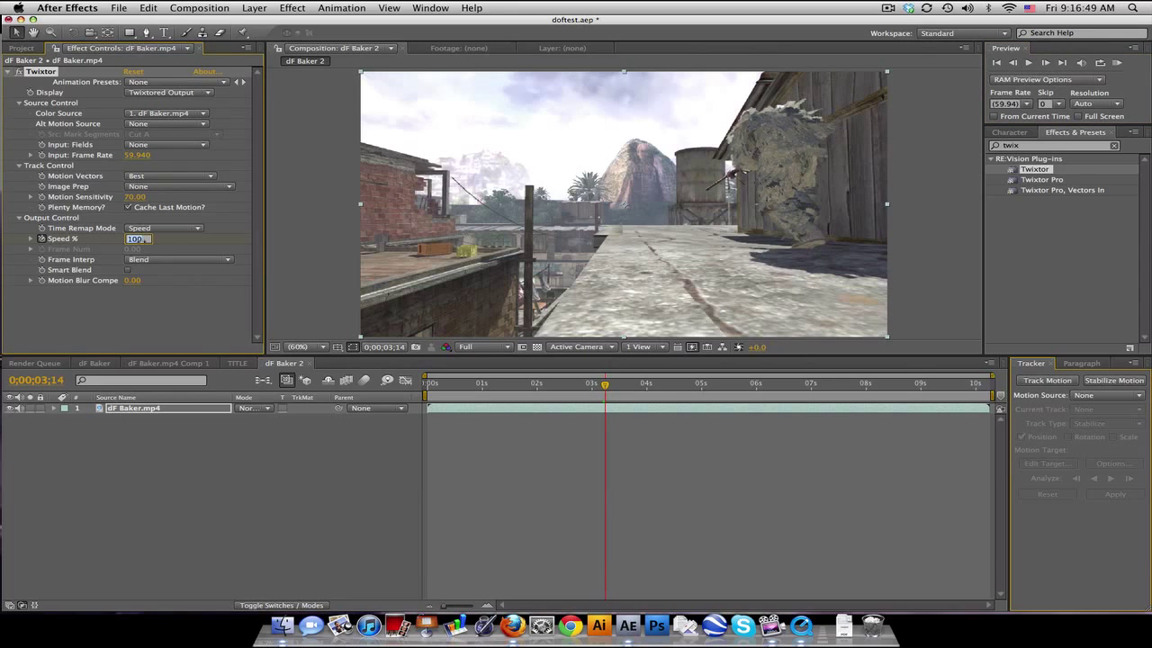
pyautogui.write('0.5')
pyautogui.press('Return')
pyautogui.click(609, 385)
pyautogui.moveTo(610, 385); pyautogui.dragTo(856, 385)
pyautogui.click(676, 440)
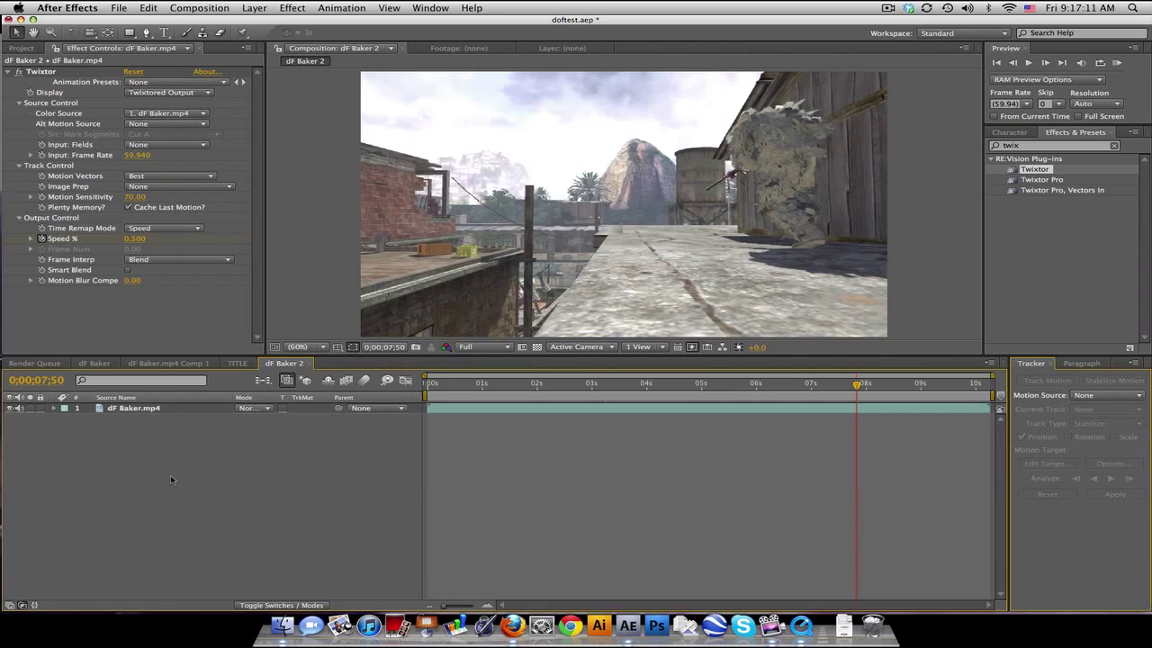
# Duplicate the dF Baker.mp4 layer in the dF Baker 2 composition.
pyautogui.click(141, 410)
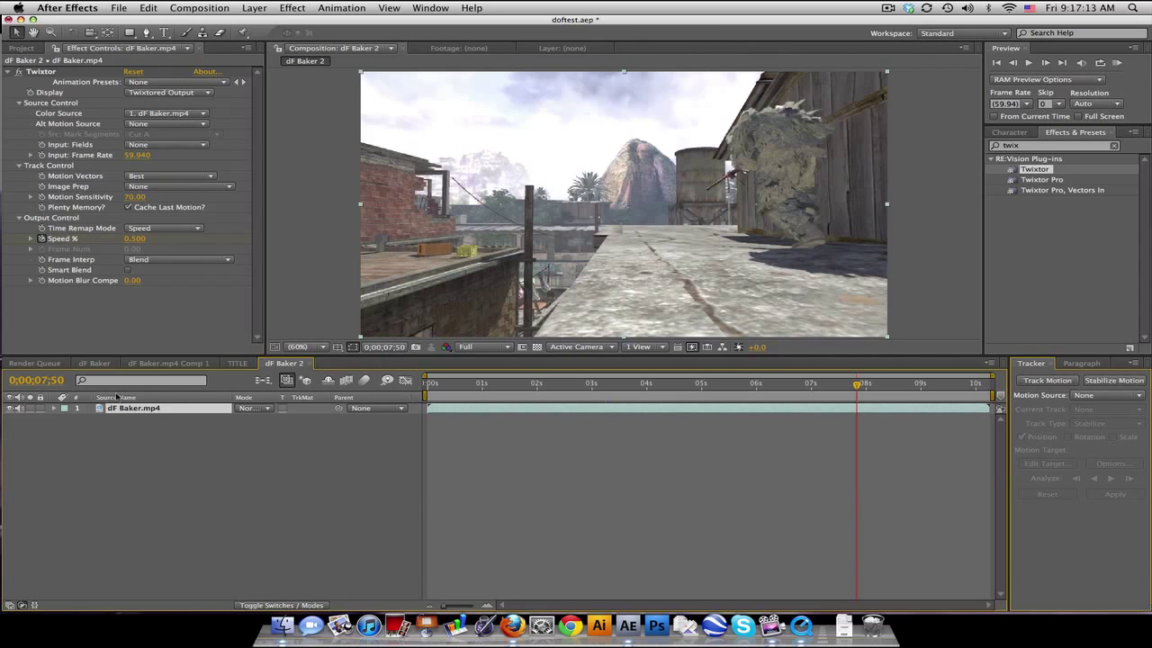
pyautogui.click(149, 8)
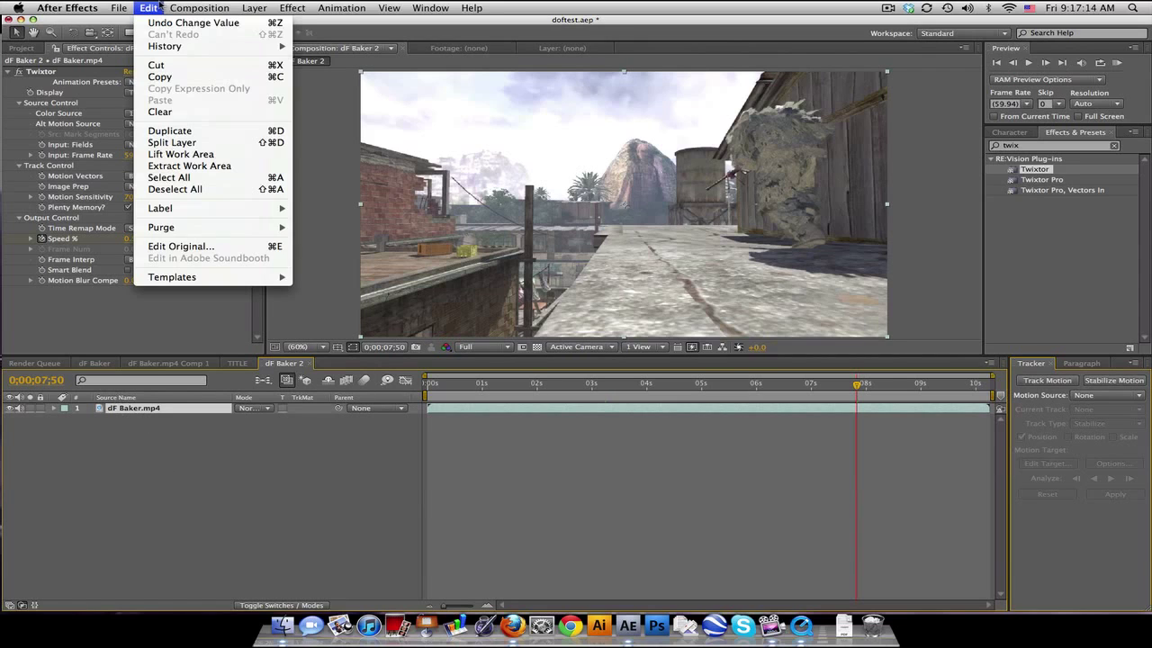
pyautogui.click(170, 130)
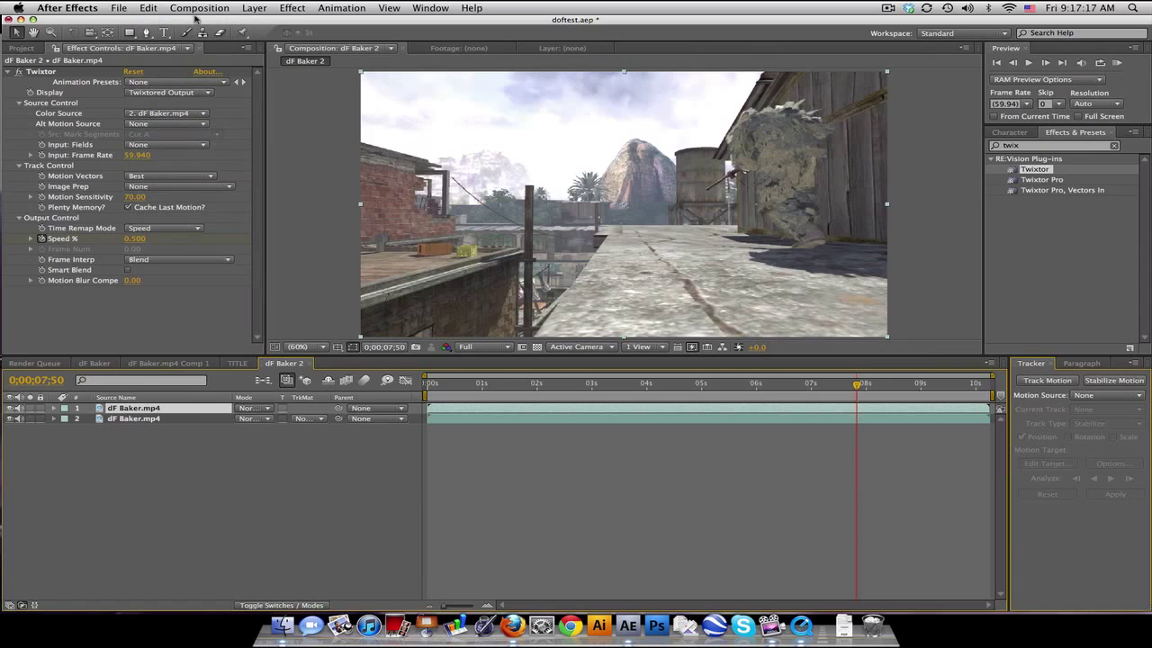
# Pre-compose the upper dF Baker.mp4 layer as "Depth Matte", moving all attributes into the new composition.
pyautogui.click(254, 8)
pyautogui.click(275, 413)
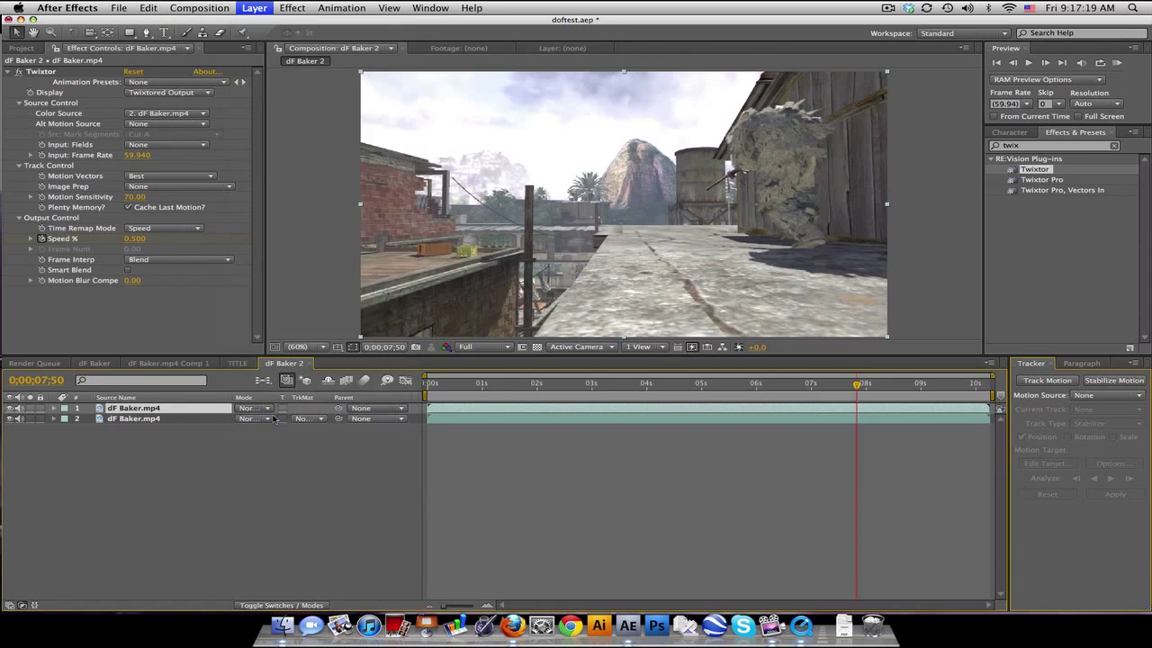
pyautogui.click(441, 320)
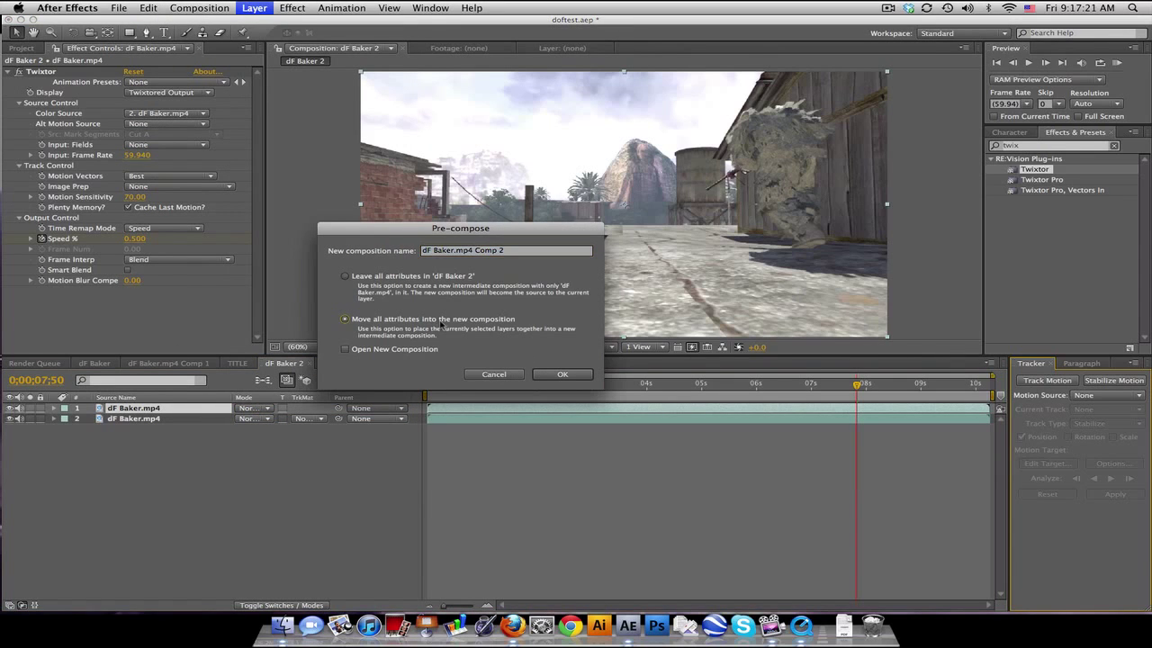
pyautogui.click(527, 256)
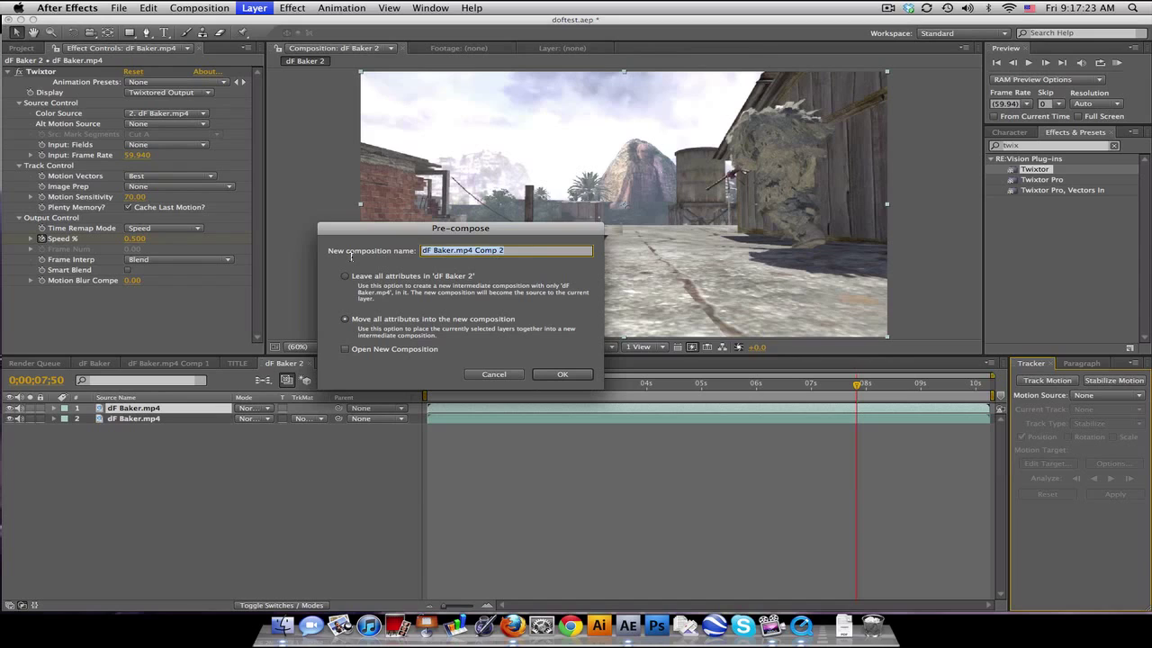
pyautogui.write('Depth Matte')
pyautogui.press('Return')
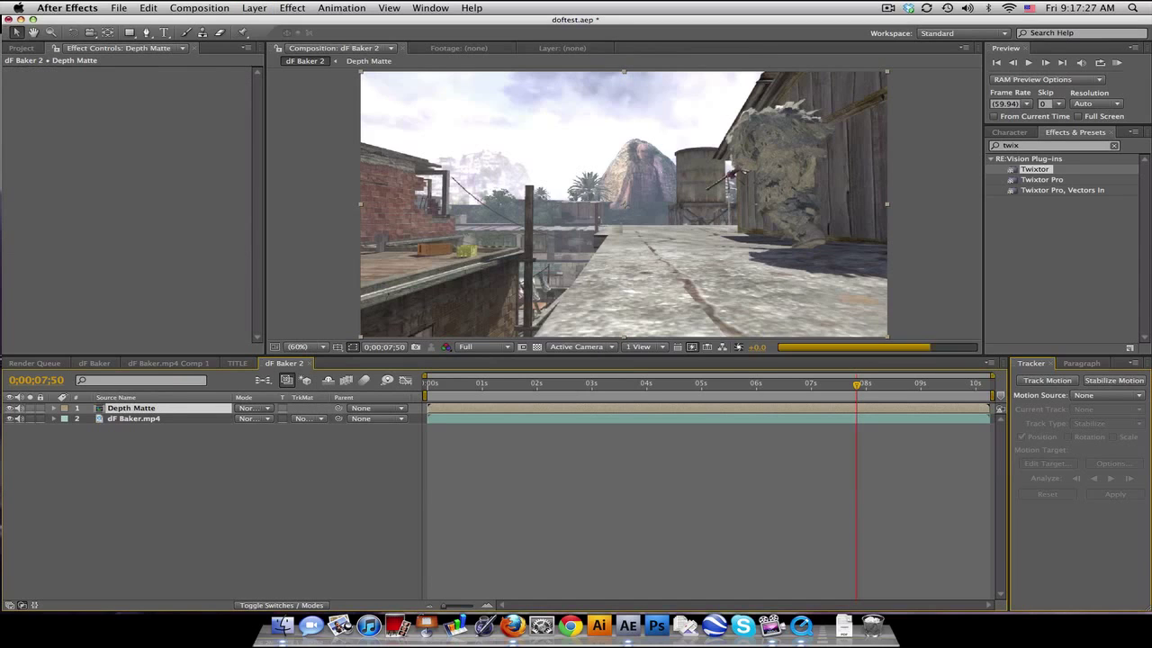
# Rename the pre-composed layer in dF Baker 2 to "Depth Map".
pyautogui.press('Return')
pyautogui.press('Right')
pyautogui.press('BackSpace')
pyautogui.write('p')
pyautogui.press('Return')
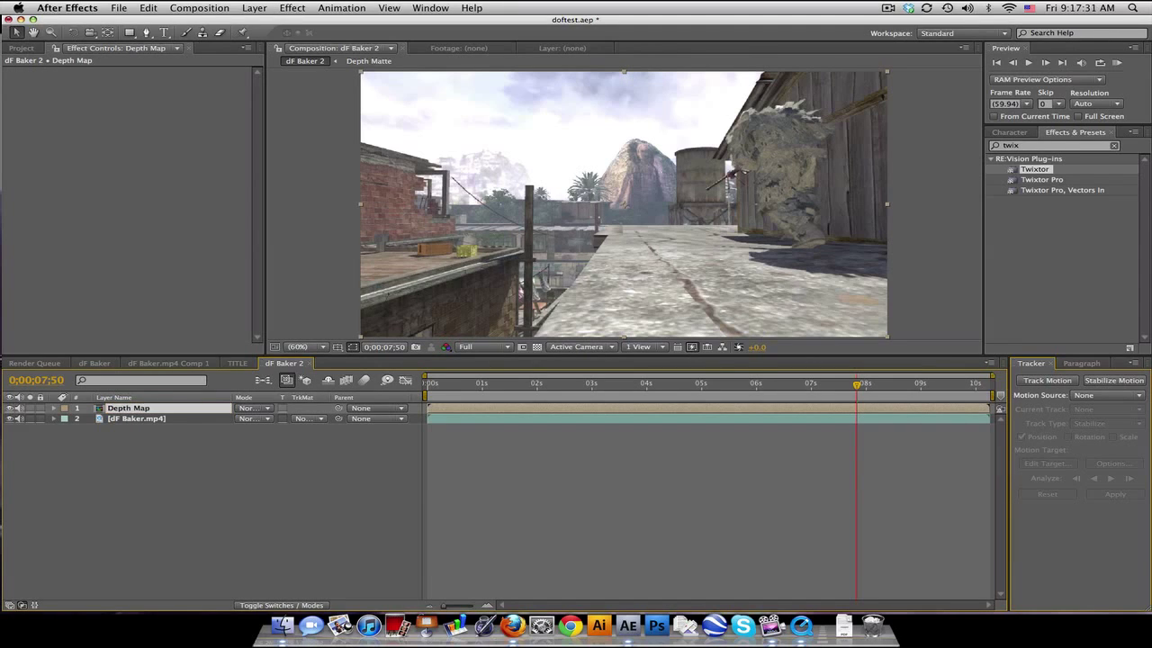
# Open the Depth Matte composition and delete its lower, hidden dF Baker.mp4 layer.
pyautogui.doubleClick(166, 409)
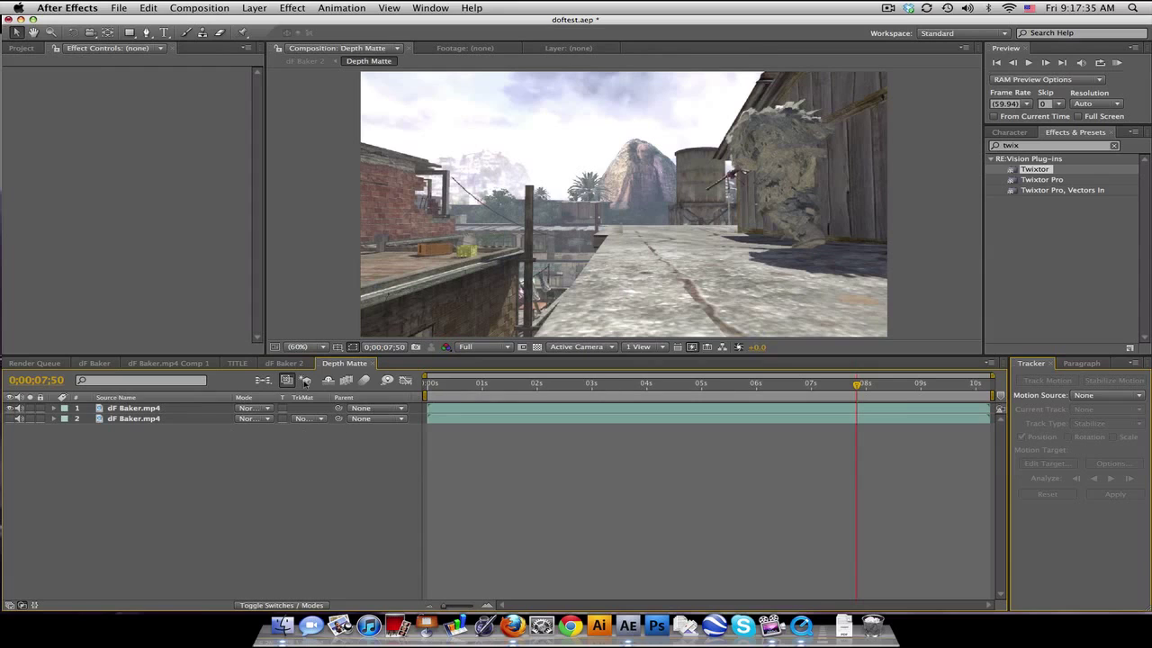
pyautogui.click(284, 362)
pyautogui.click(345, 363)
pyautogui.click(236, 418)
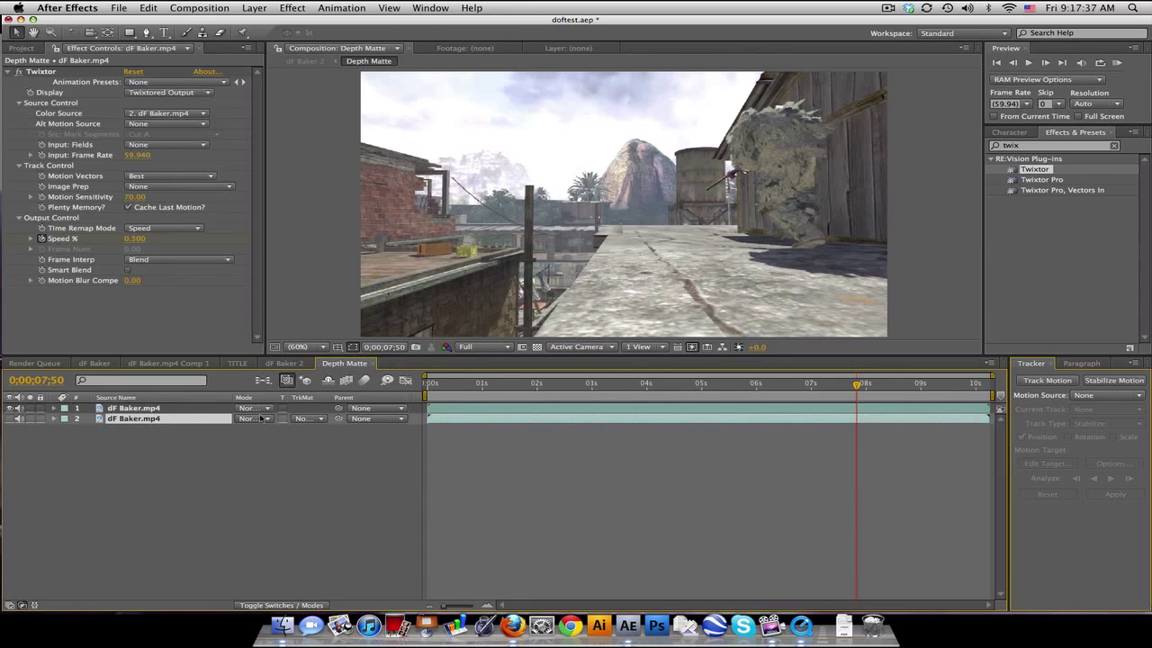
pyautogui.press('Delete')
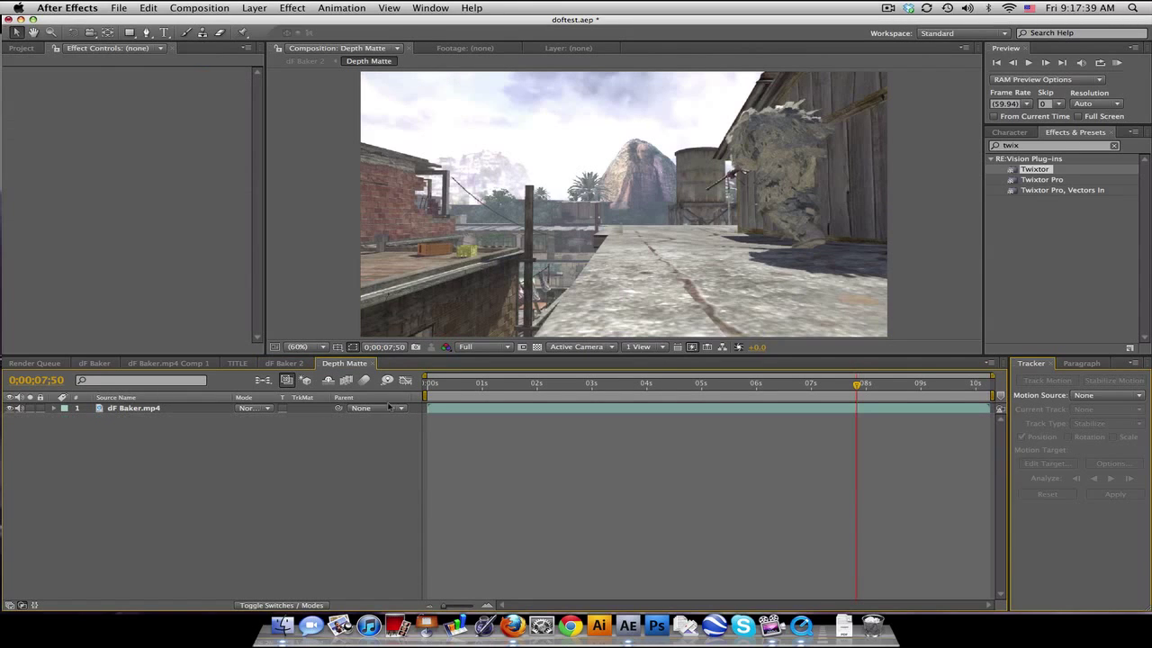
# Move the current time to 0;00;04;53, add a black 1280 x 720 px solid above the footage and hide it.
pyautogui.moveTo(577, 385); pyautogui.dragTo(696, 385)
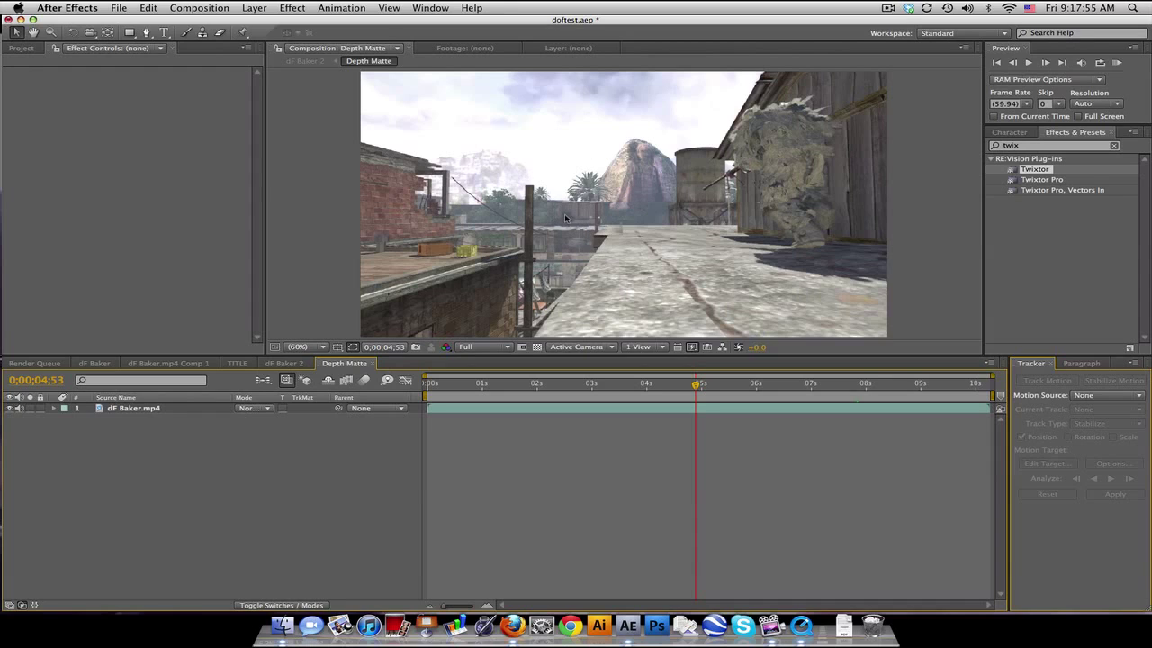
pyautogui.click(254, 8)
pyautogui.moveTo(257, 22)
pyautogui.click(471, 39)
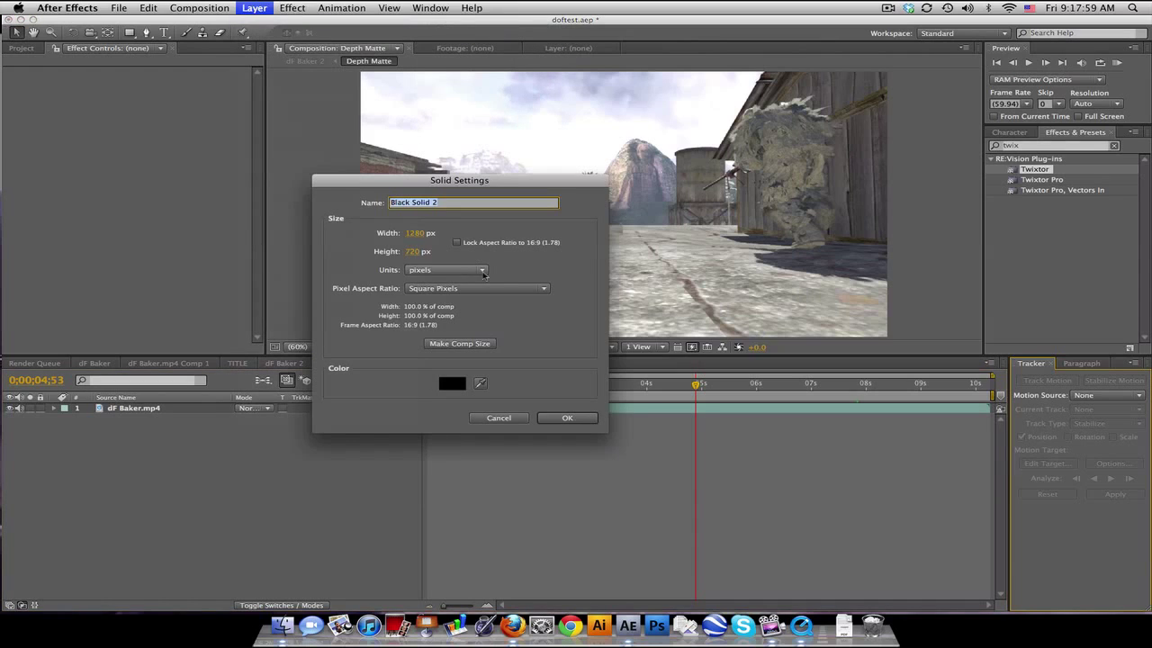
pyautogui.click(568, 419)
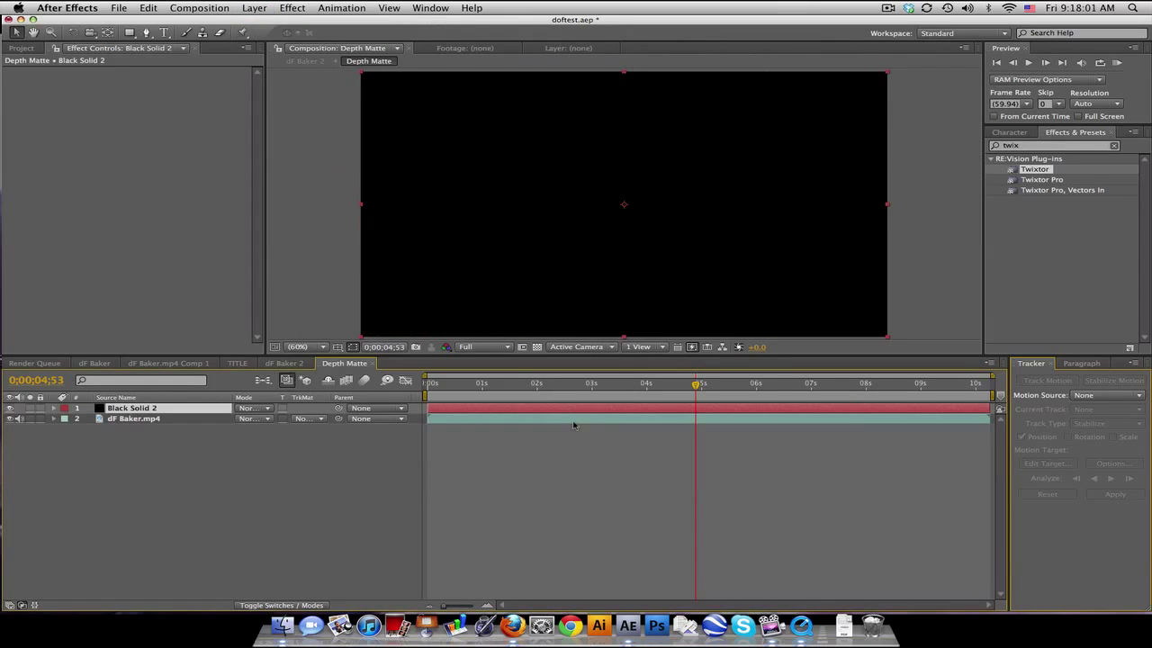
pyautogui.click(11, 409)
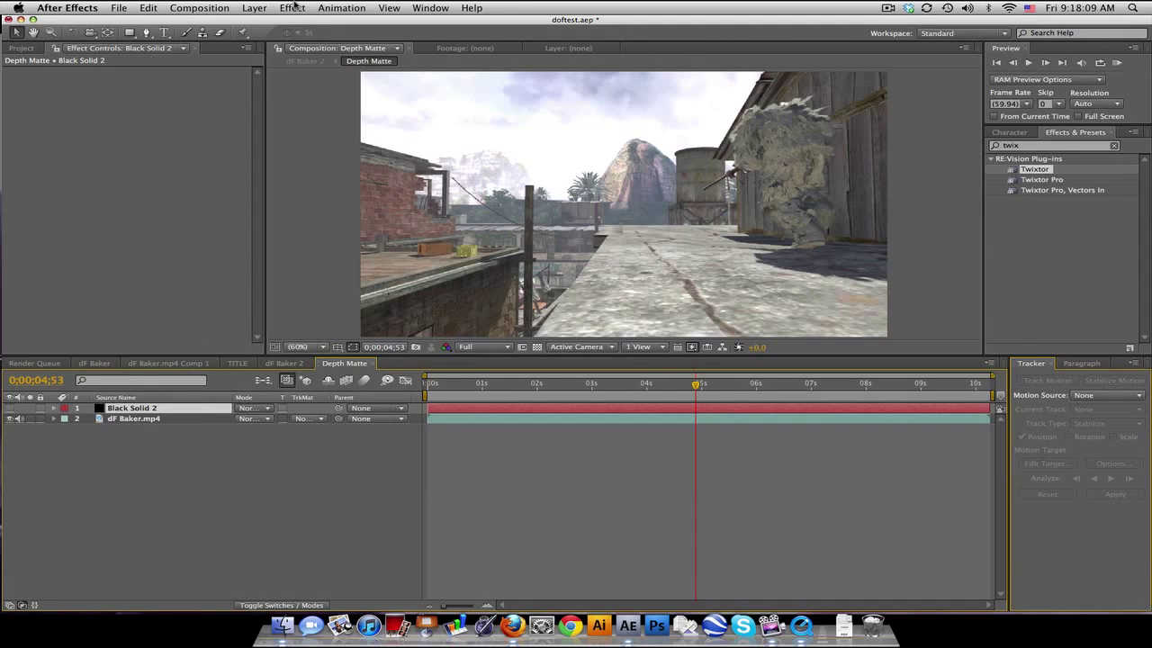
# Add a red 1280 x 720 px solid above the black one in Depth Matte and hide it.
pyautogui.click(254, 8)
pyautogui.moveTo(396, 23)
pyautogui.click(464, 39)
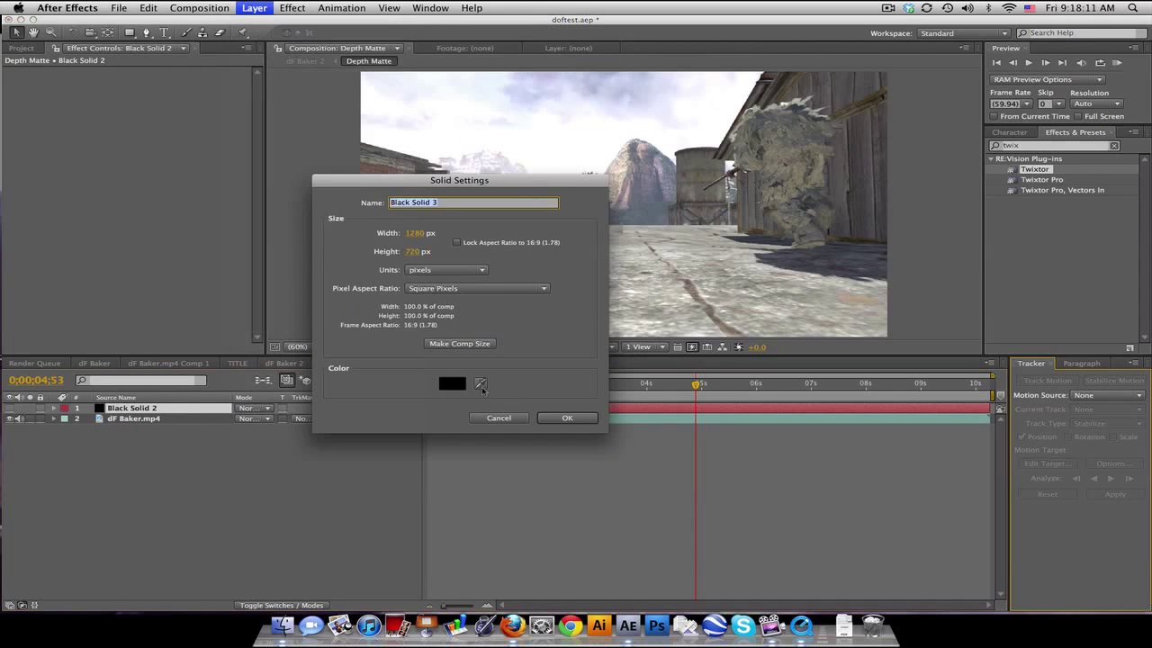
pyautogui.click(444, 389)
pyautogui.click(528, 439)
pyautogui.moveTo(528, 439); pyautogui.dragTo(537, 399)
pyautogui.click(663, 386)
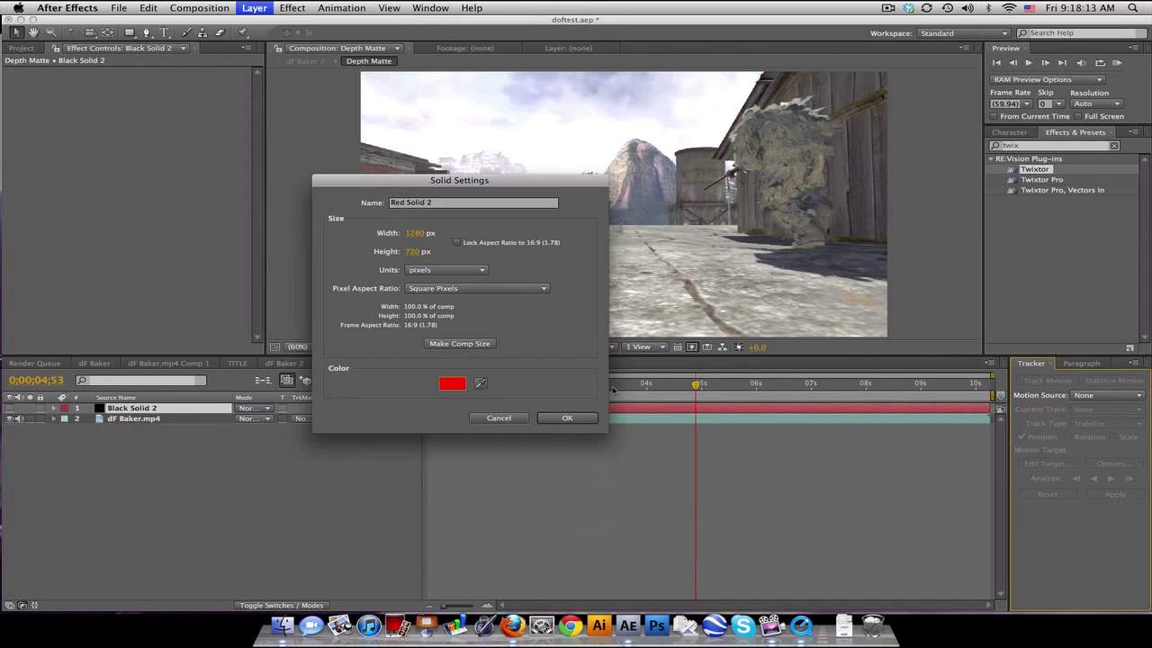
pyautogui.click(571, 417)
pyautogui.click(9, 407)
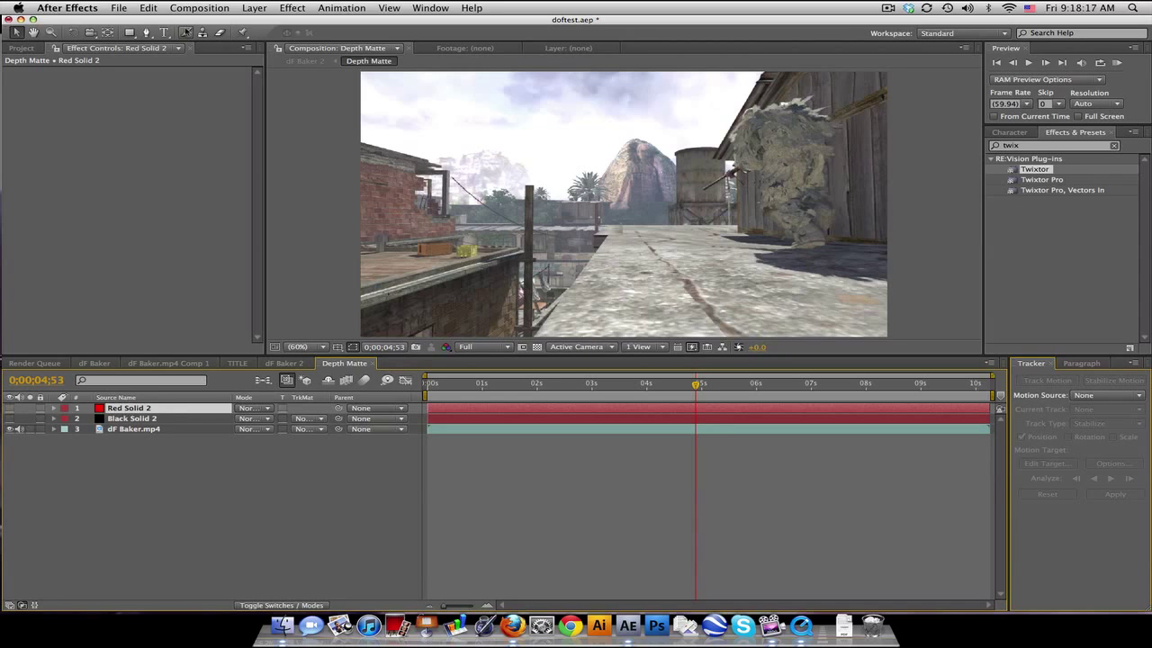
# Draw a Pen mask on the red solid around the distant buildings and the whole lower-left area, extending past the frame, and check its fill before hiding it again.
pyautogui.click(146, 34)
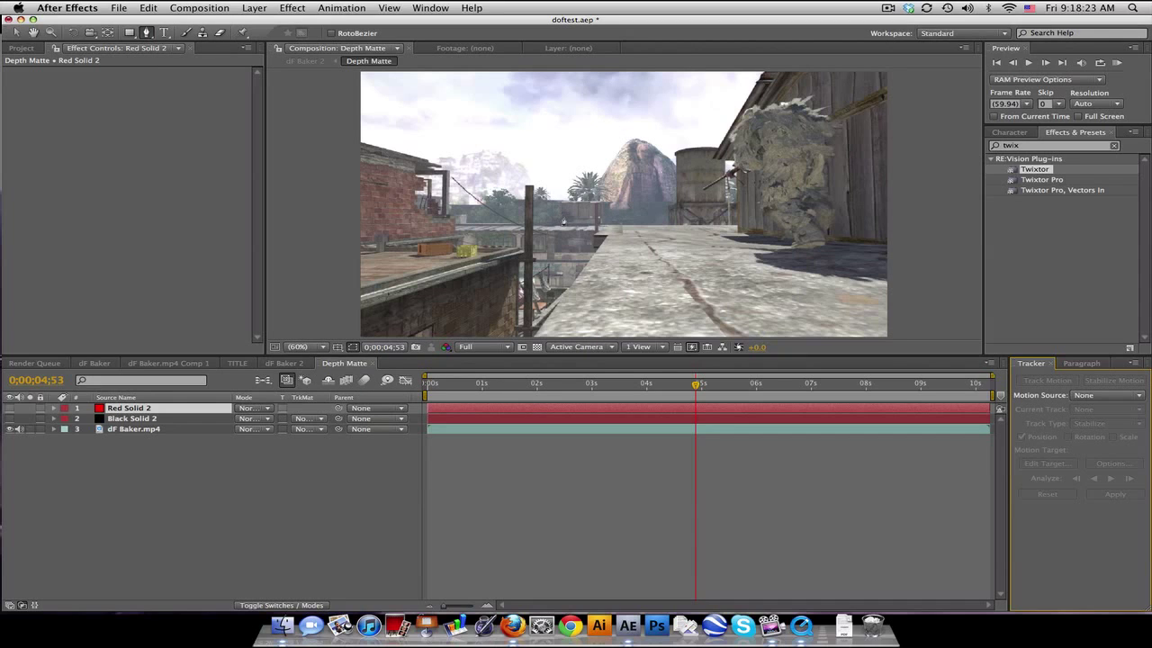
pyautogui.click(315, 347)
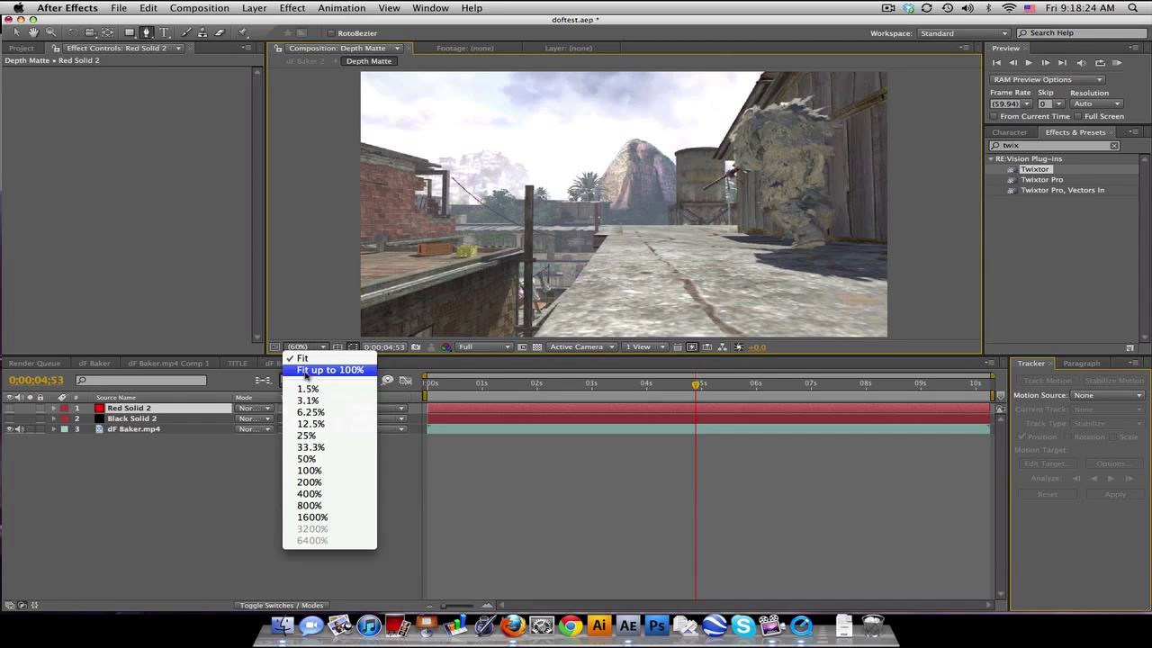
pyautogui.click(306, 474)
pyautogui.moveTo(532, 275); pyautogui.dragTo(597, 251)
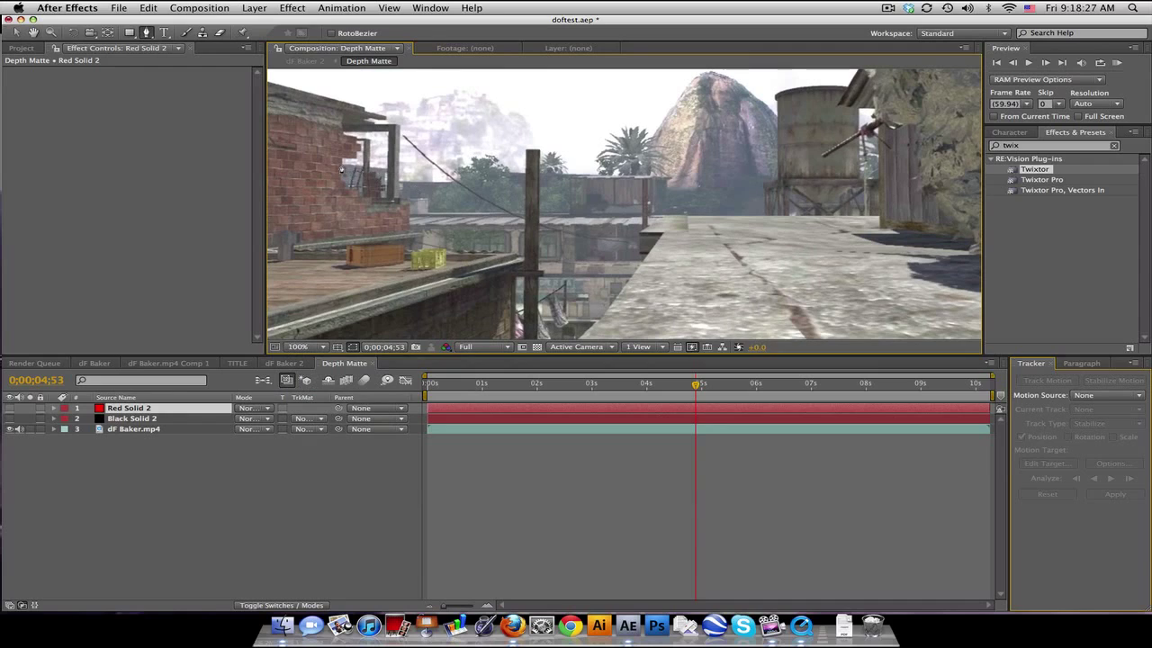
pyautogui.click(389, 168)
pyautogui.click(391, 198)
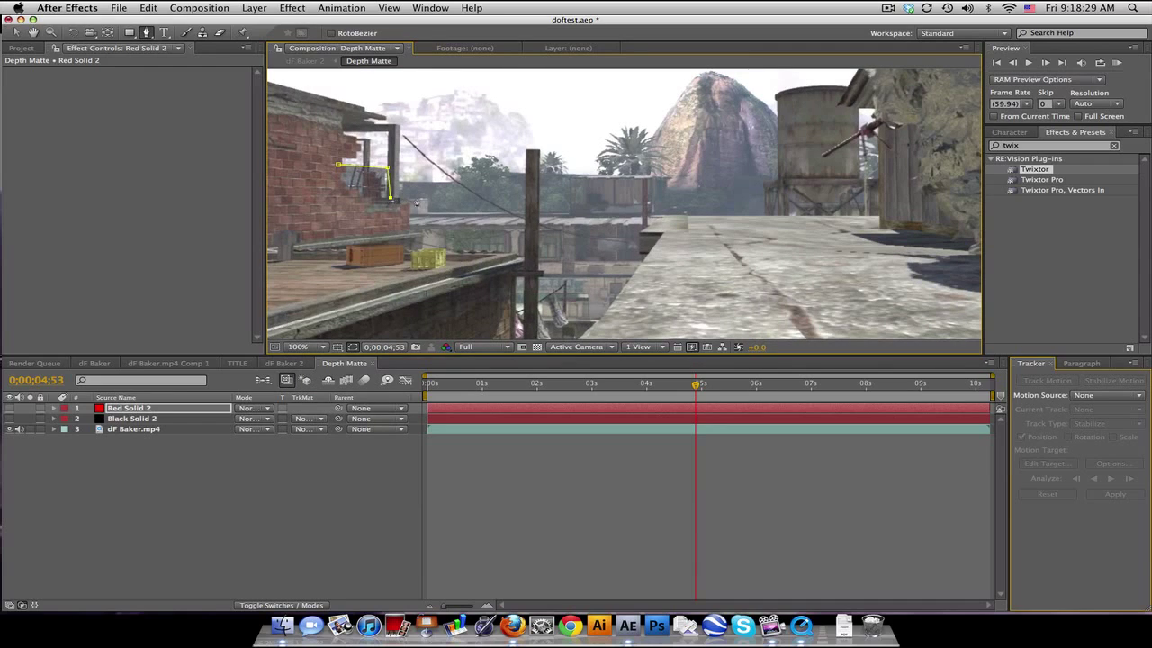
pyautogui.click(427, 198)
pyautogui.click(568, 213)
pyautogui.click(568, 176)
pyautogui.click(651, 177)
pyautogui.click(650, 217)
pyautogui.click(702, 217)
pyautogui.moveTo(707, 297); pyautogui.dragTo(706, 189)
pyautogui.press('g')
pyautogui.click(628, 305)
pyautogui.click(441, 325)
pyautogui.moveTo(410, 255); pyautogui.dragTo(694, 243)
pyautogui.click(547, 306)
pyautogui.click(452, 232)
pyautogui.click(485, 152)
pyautogui.moveTo(504, 113); pyautogui.dragTo(484, 282)
pyautogui.click(451, 210)
pyautogui.click(518, 163)
pyautogui.click(598, 215)
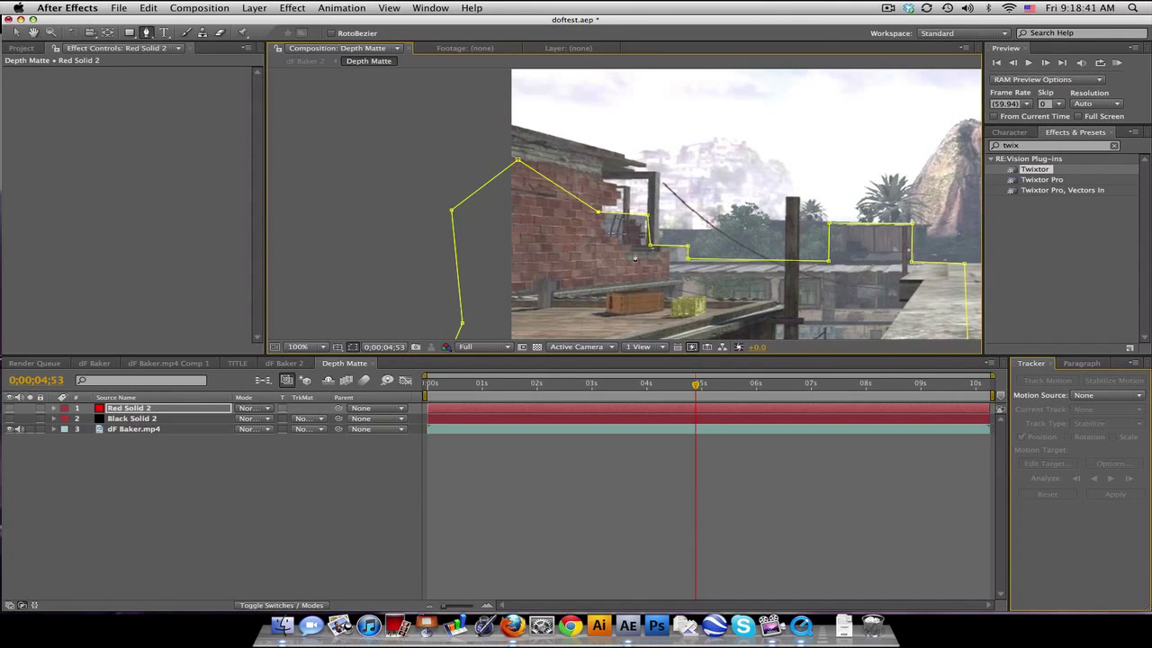
pyautogui.moveTo(522, 245); pyautogui.dragTo(368, 144)
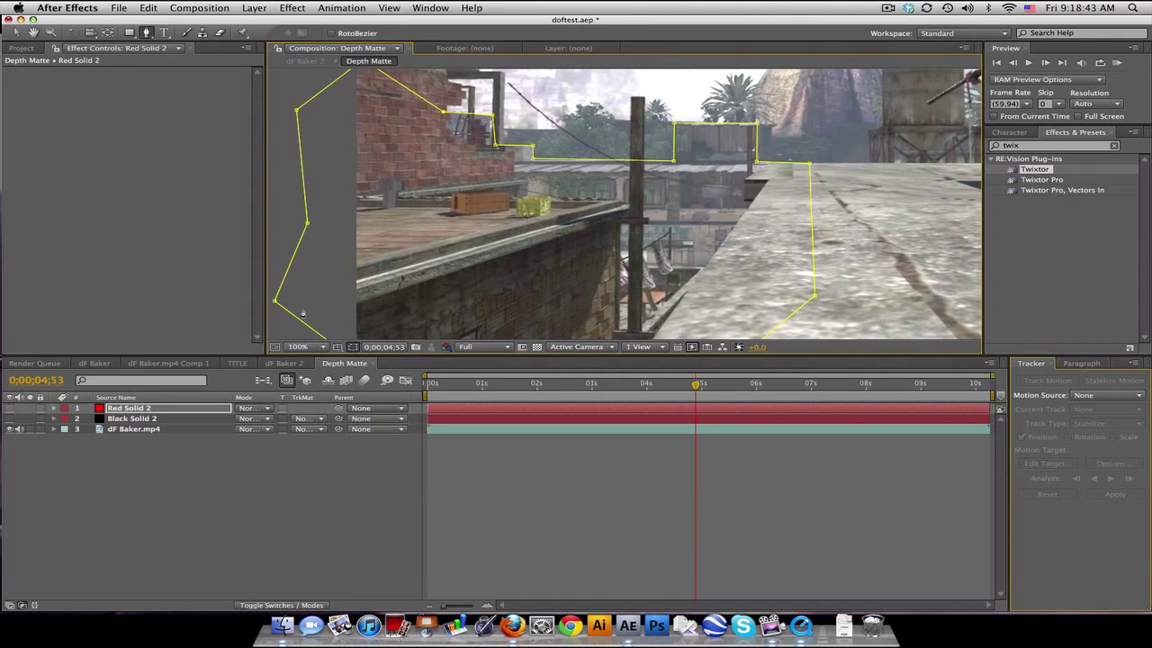
pyautogui.press('F2')
pyautogui.click(10, 408)
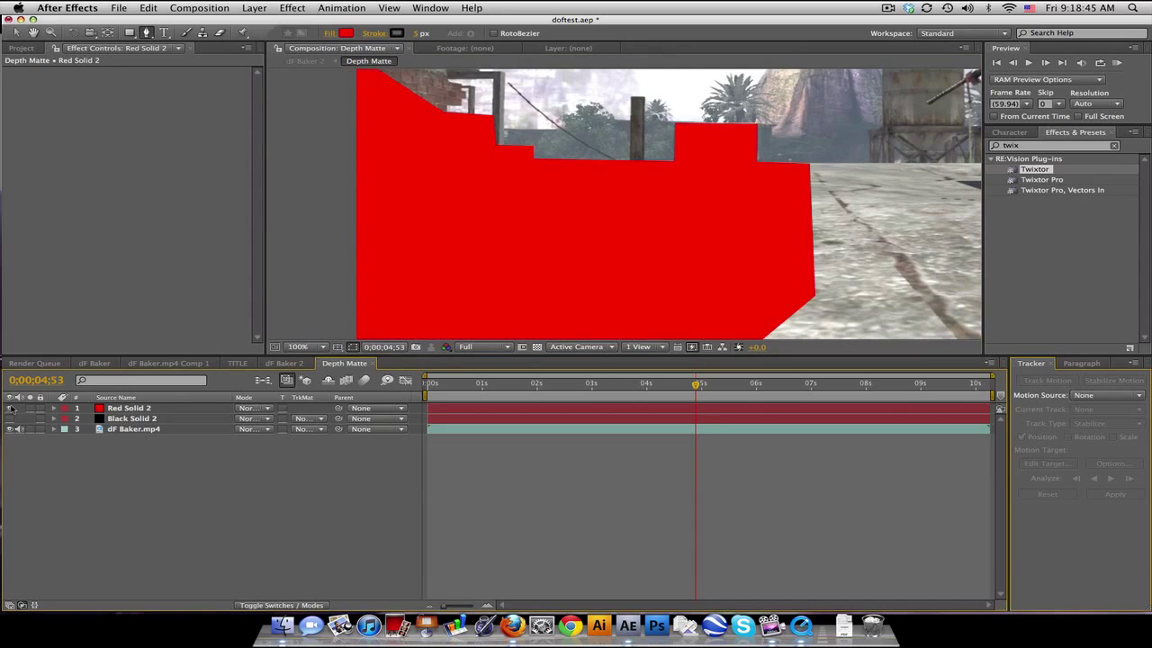
pyautogui.click(11, 408)
# Add a blue 1280 x 720 px solid above the red one in Depth Matte and hide it.
pyautogui.click(253, 8)
pyautogui.moveTo(357, 27)
pyautogui.click(441, 38)
pyautogui.click(448, 384)
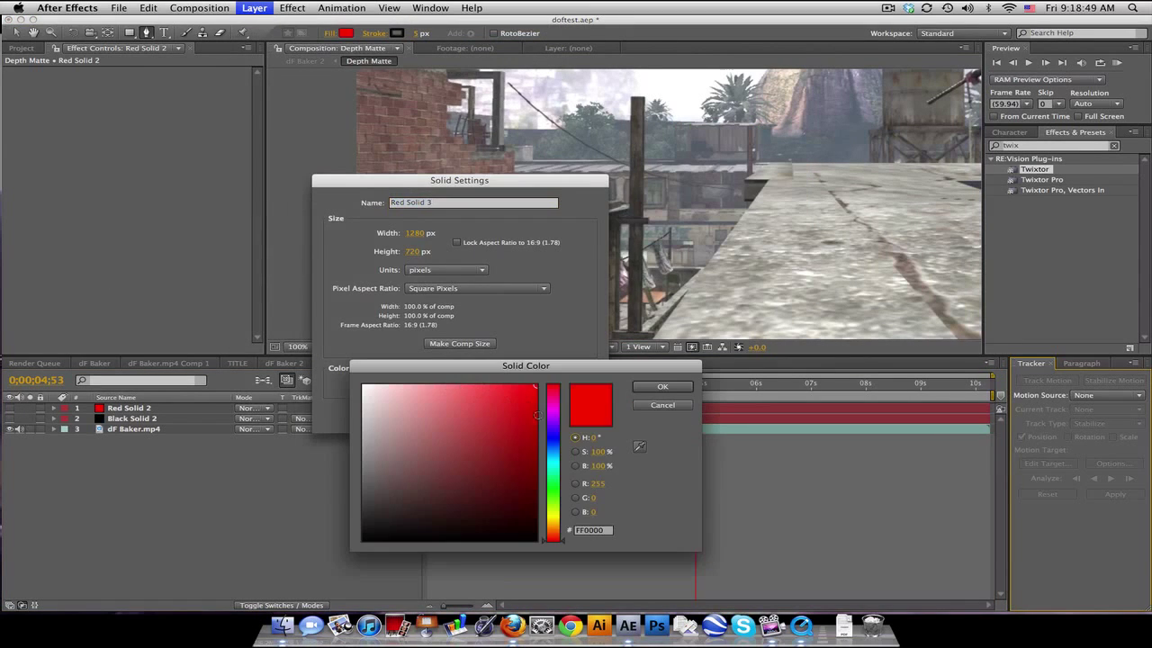
pyautogui.click(552, 434)
pyautogui.click(650, 391)
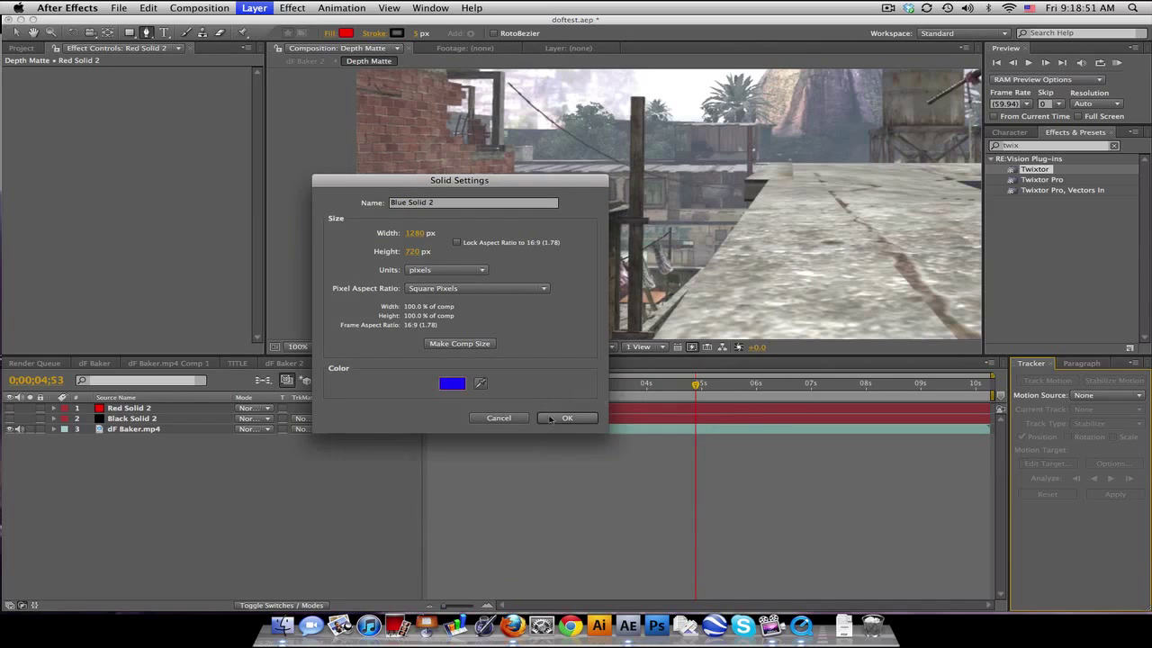
pyautogui.click(549, 415)
pyautogui.click(9, 408)
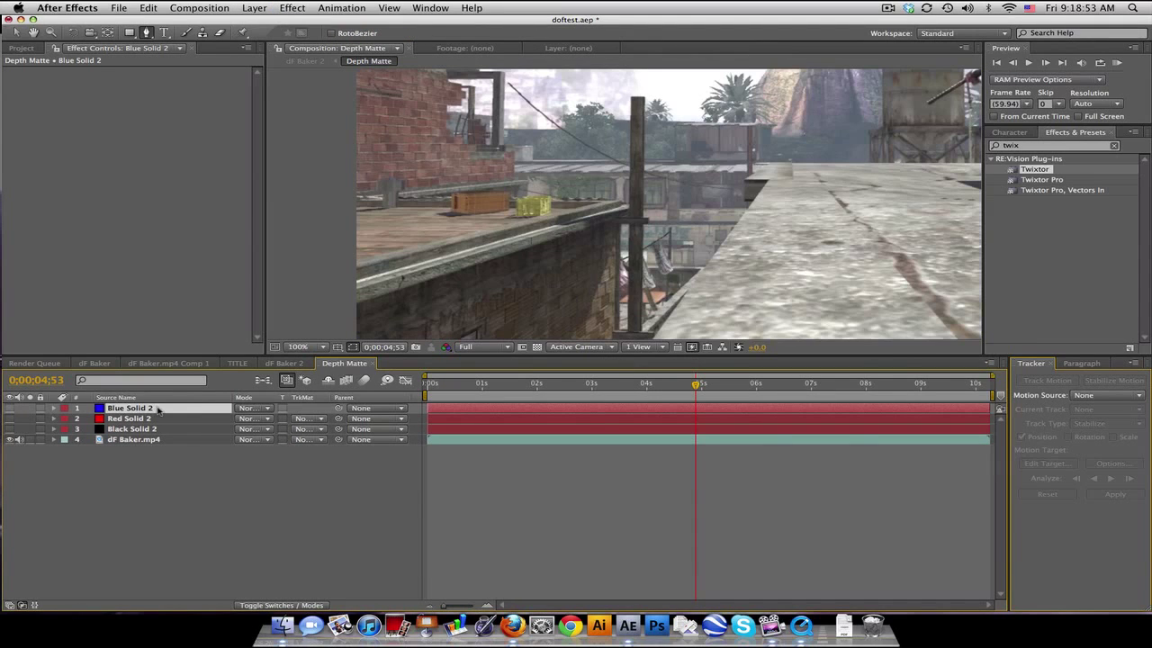
# Mask the blue solid around the water tank and its stand, dipping into the rooftop, and keep the layer hidden.
pyautogui.click(297, 346)
pyautogui.click(315, 359)
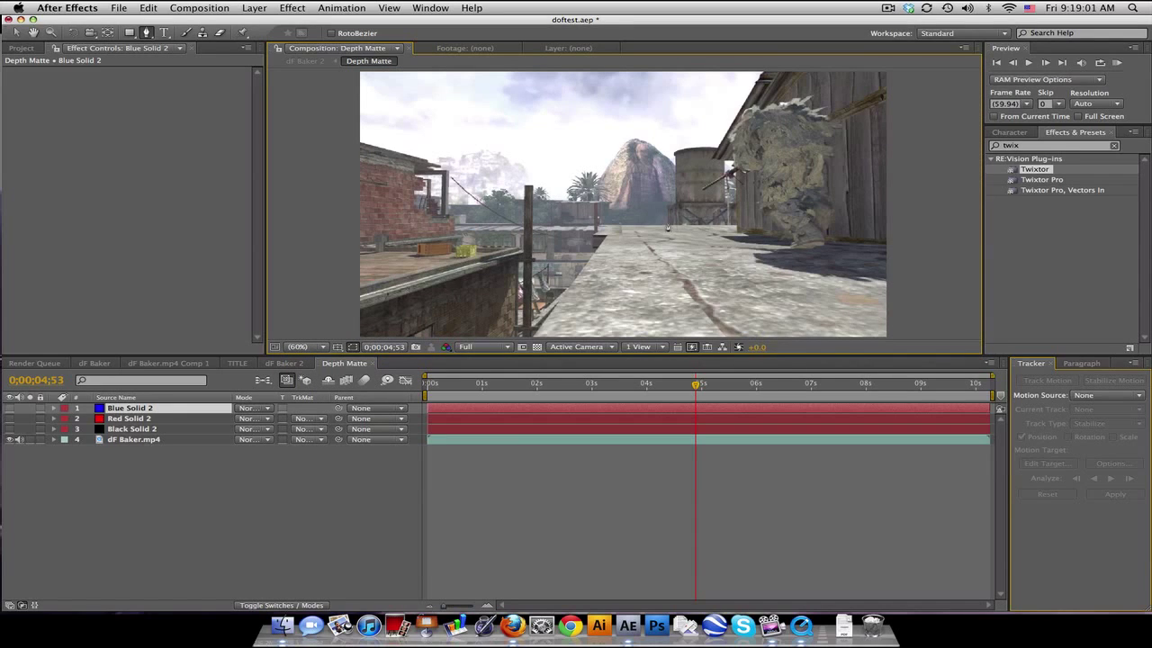
pyautogui.moveTo(667, 228); pyautogui.dragTo(678, 207)
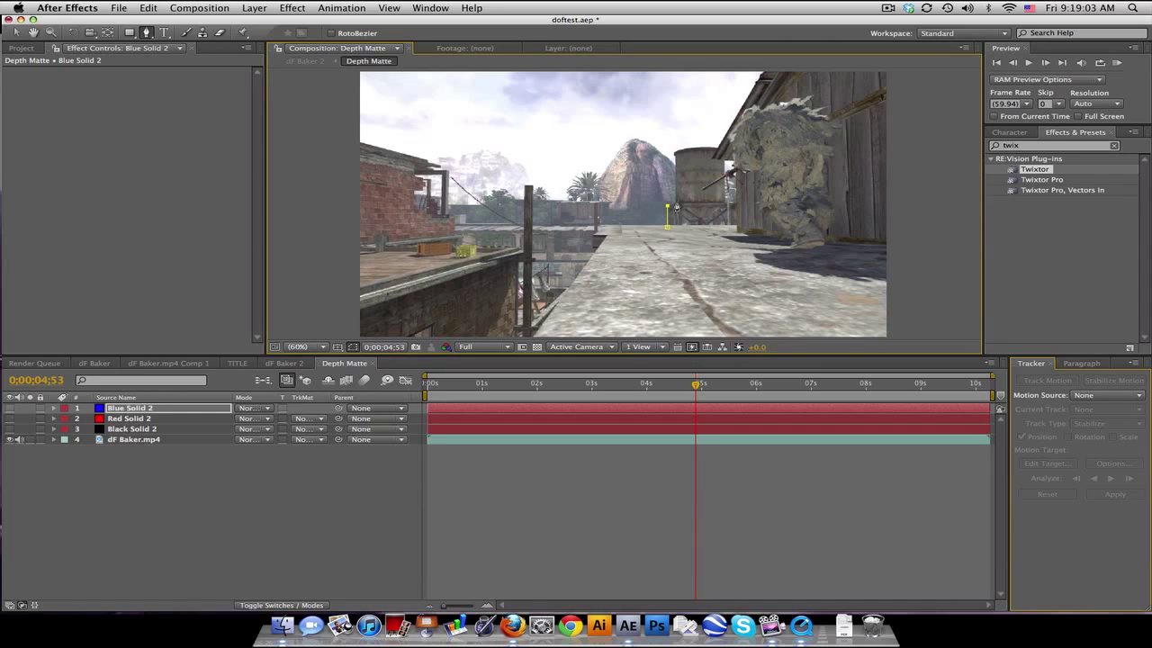
pyautogui.click(675, 153)
pyautogui.click(718, 148)
pyautogui.click(724, 200)
pyautogui.click(743, 207)
pyautogui.click(743, 259)
pyautogui.click(662, 244)
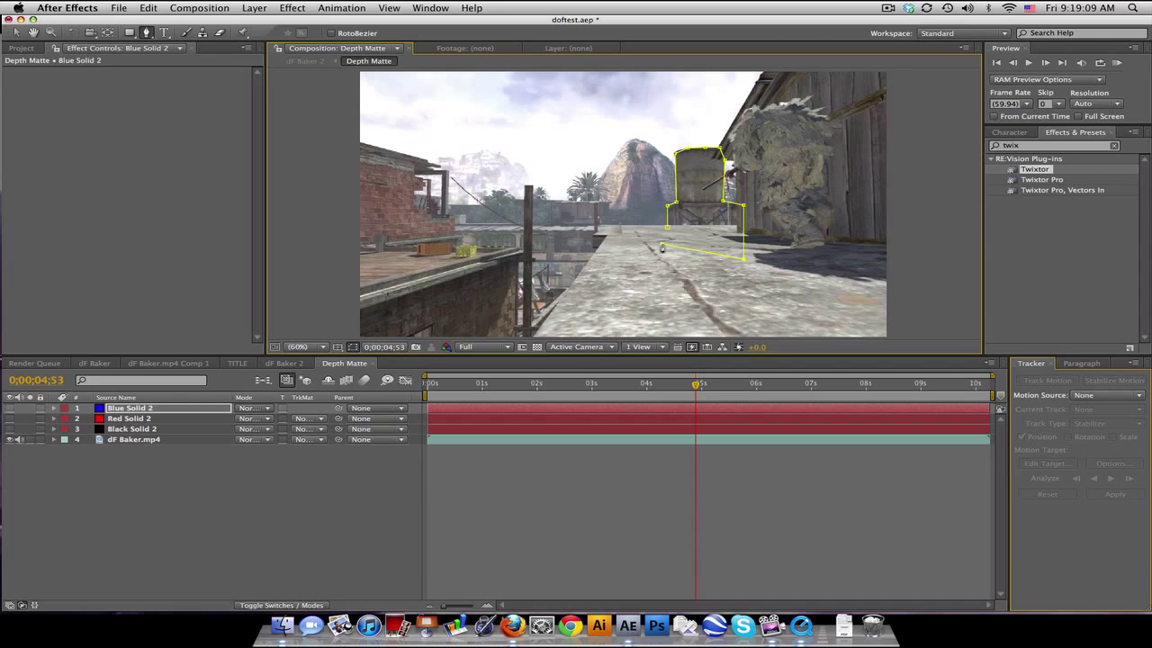
pyautogui.click(10, 408)
pyautogui.click(10, 409)
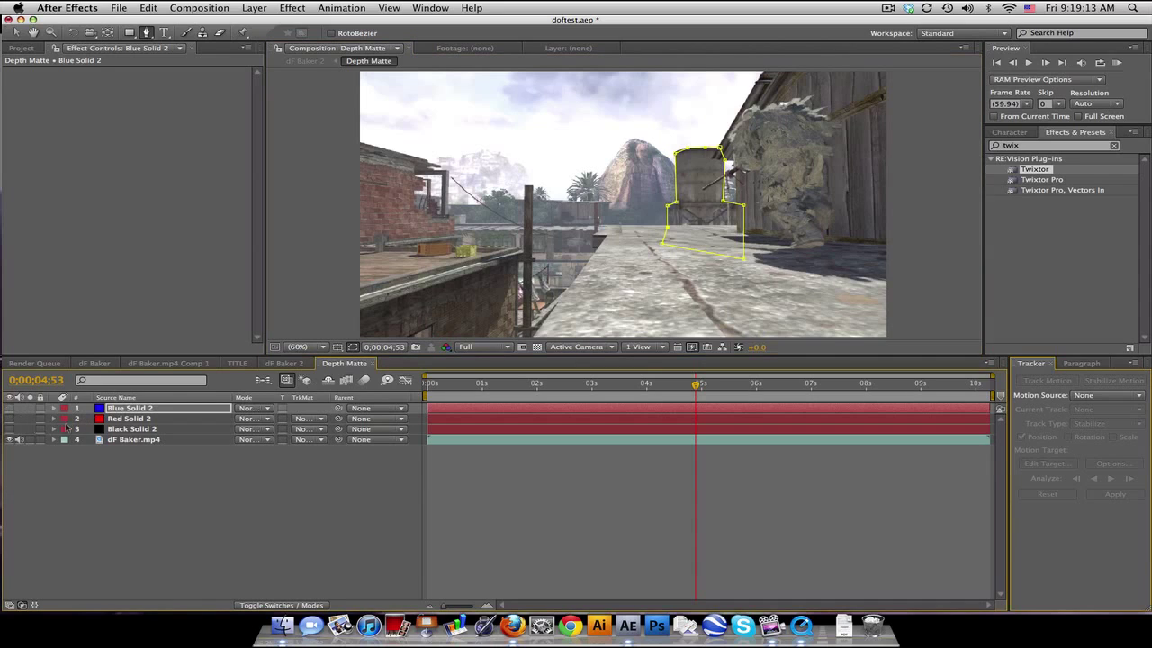
# Add a green (00FF2A) 1280 x 720 px solid above the blue one and hide it.
pyautogui.click(254, 9)
pyautogui.moveTo(259, 23)
pyautogui.click(440, 34)
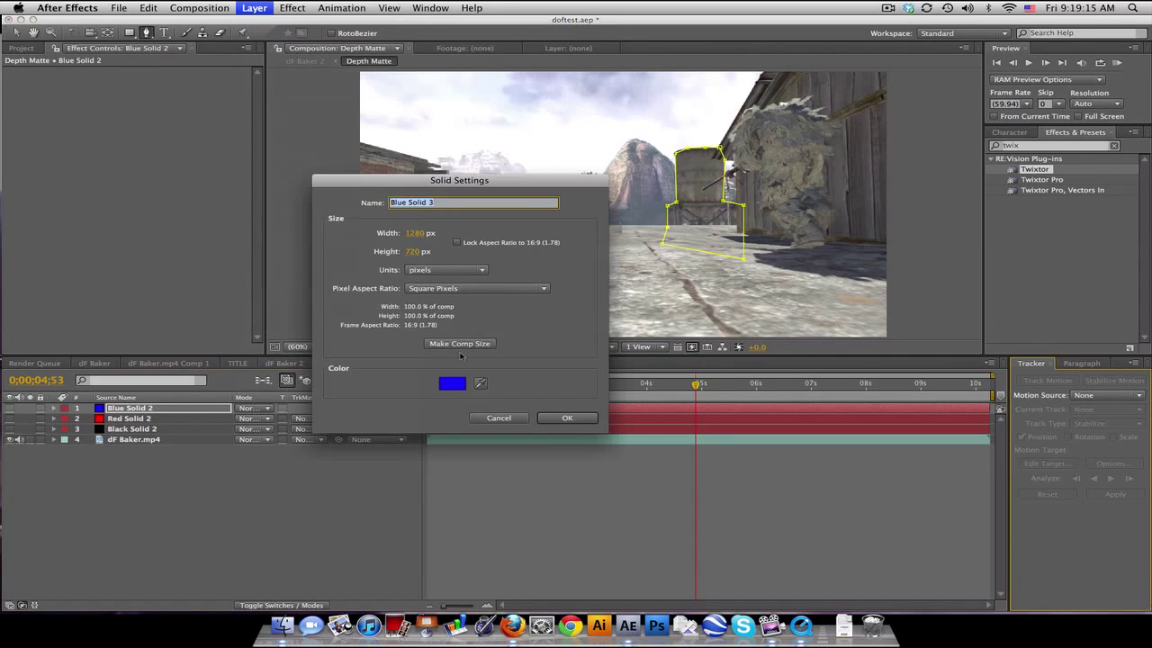
pyautogui.click(462, 385)
pyautogui.click(552, 471)
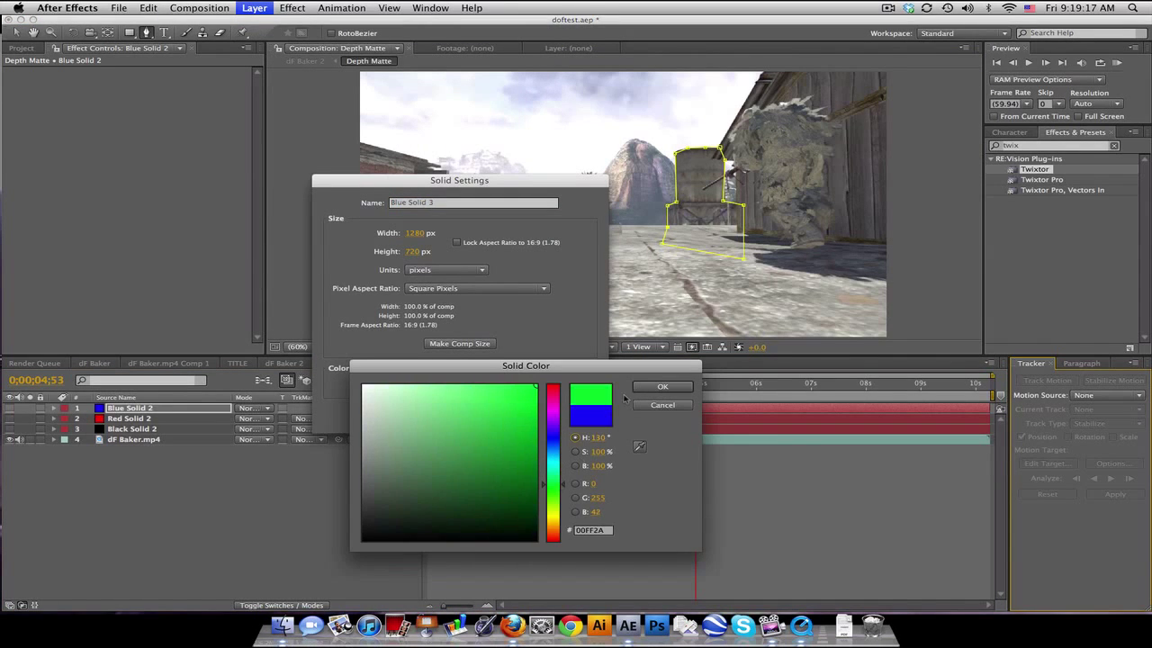
pyautogui.click(664, 390)
pyautogui.click(565, 418)
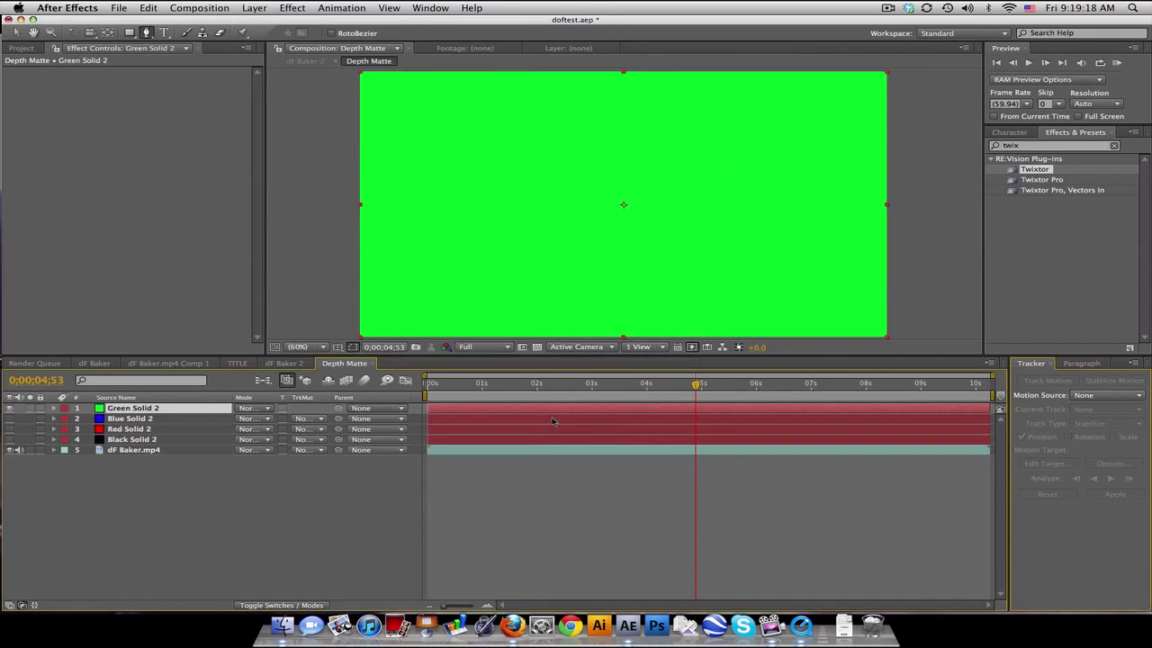
pyautogui.click(10, 408)
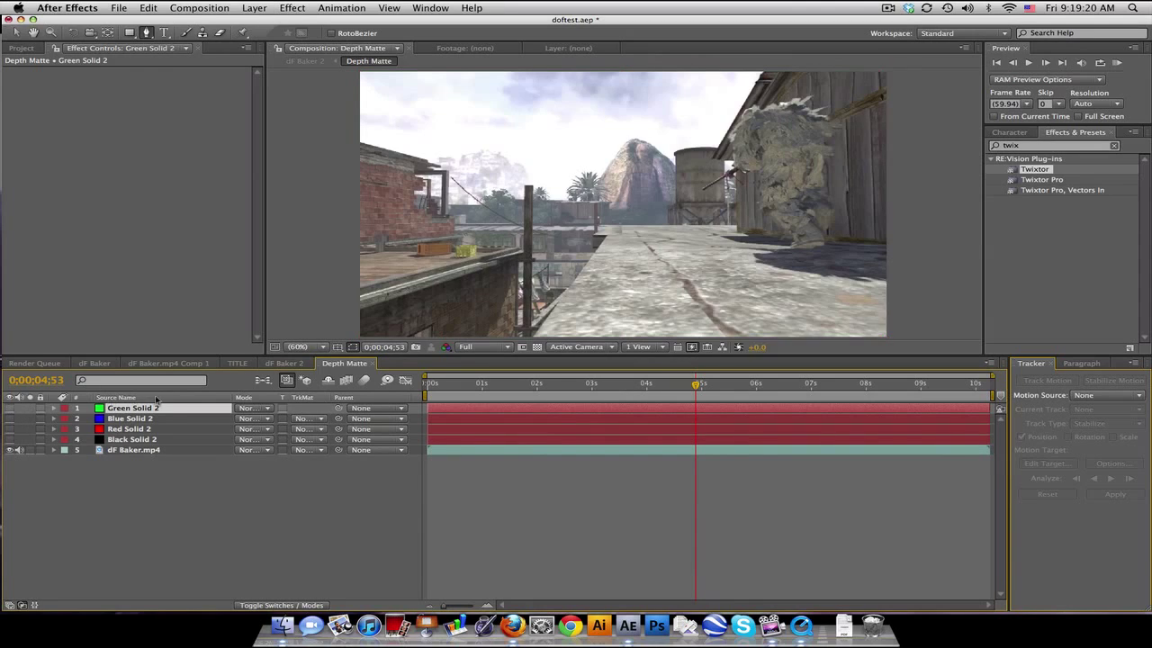
# Mask the green solid around the lower part of the gap between the two buildings, extending below the frame.
pyautogui.click(570, 289)
pyautogui.click(500, 288)
pyautogui.click(500, 334)
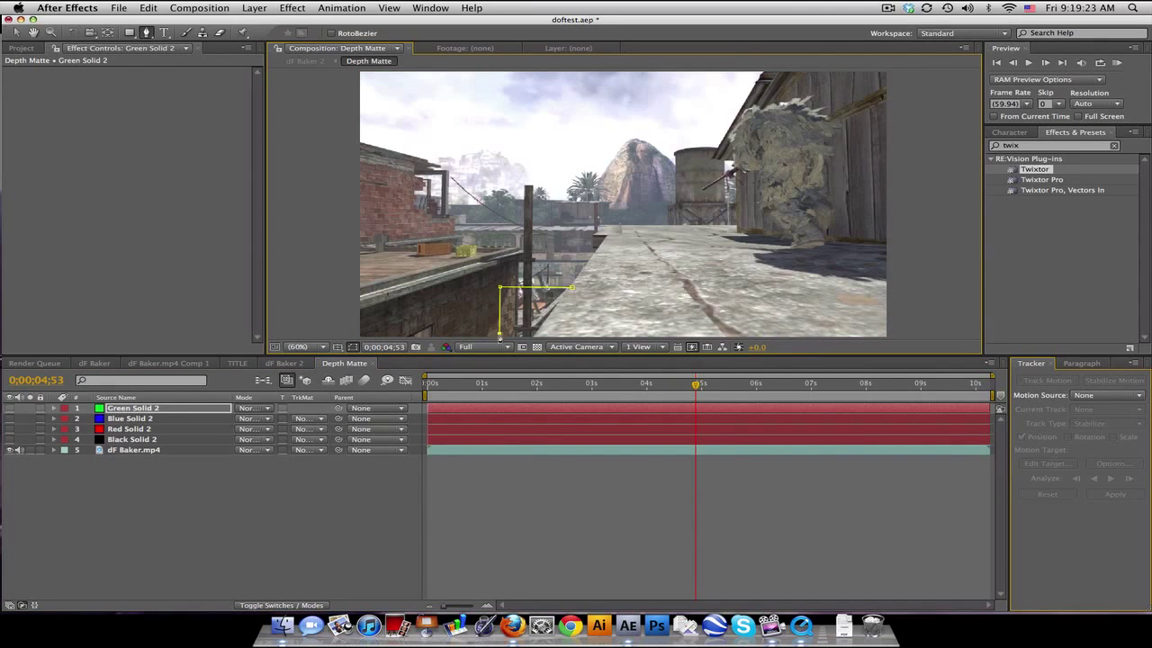
pyautogui.scroll(-3, 553, 311)
pyautogui.click(486, 301)
pyautogui.click(568, 304)
pyautogui.click(587, 245)
pyautogui.click(577, 232)
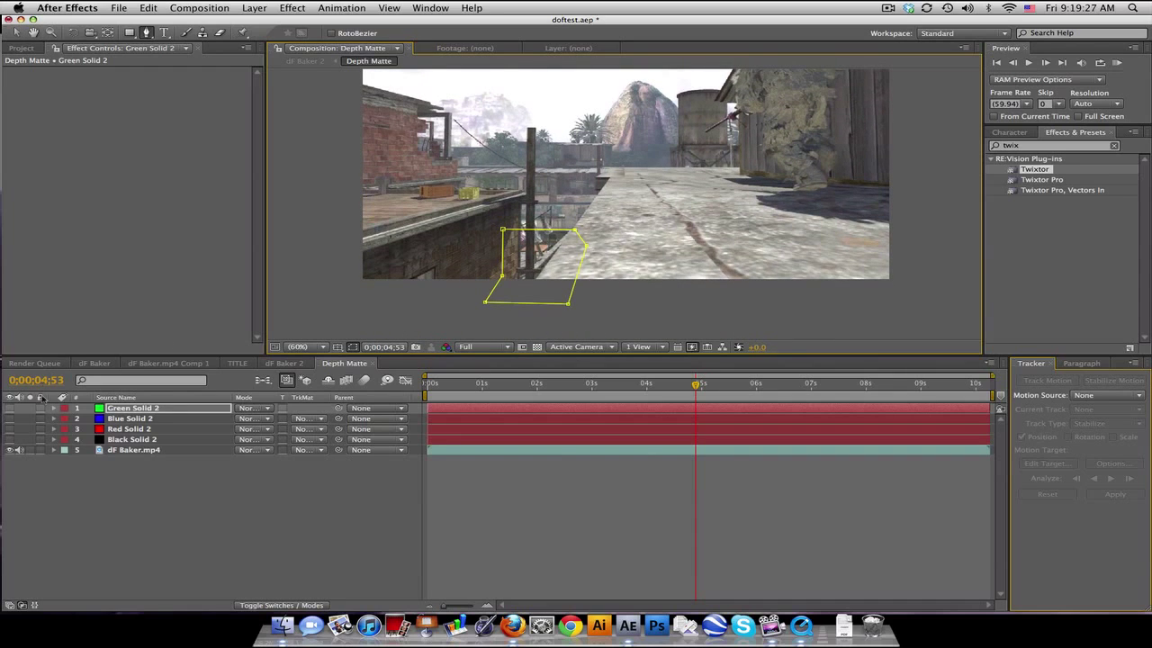
# Add a yellow 1280 x 720 px solid above the green one and hide it.
pyautogui.click(261, 7)
pyautogui.moveTo(259, 25)
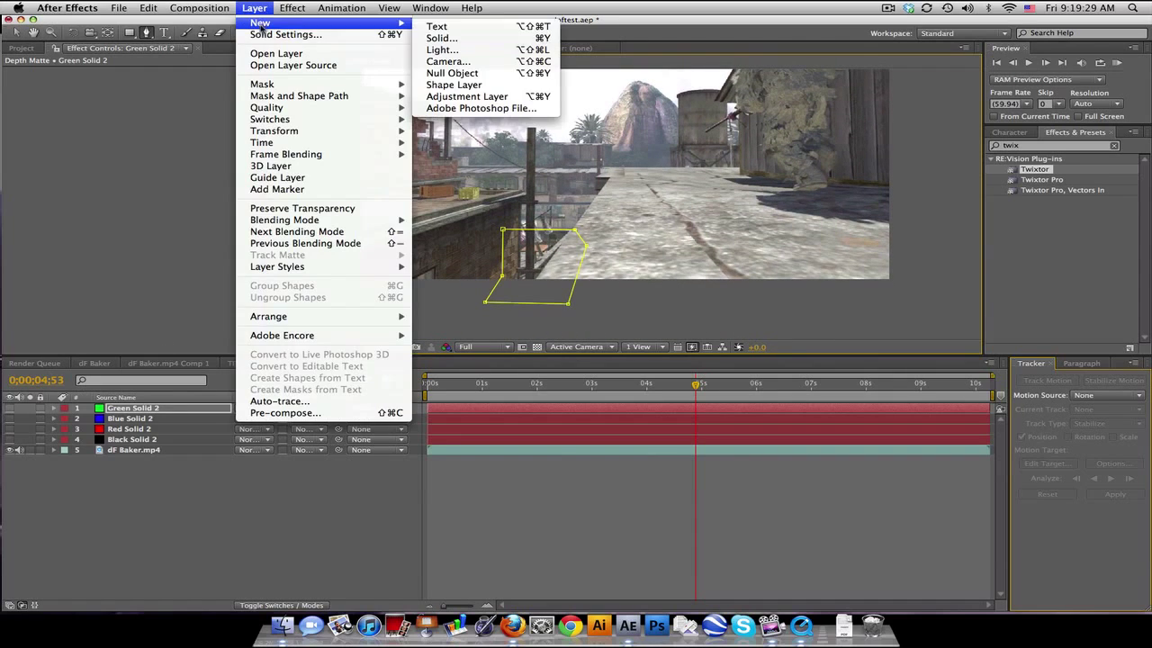
pyautogui.click(441, 38)
pyautogui.click(458, 388)
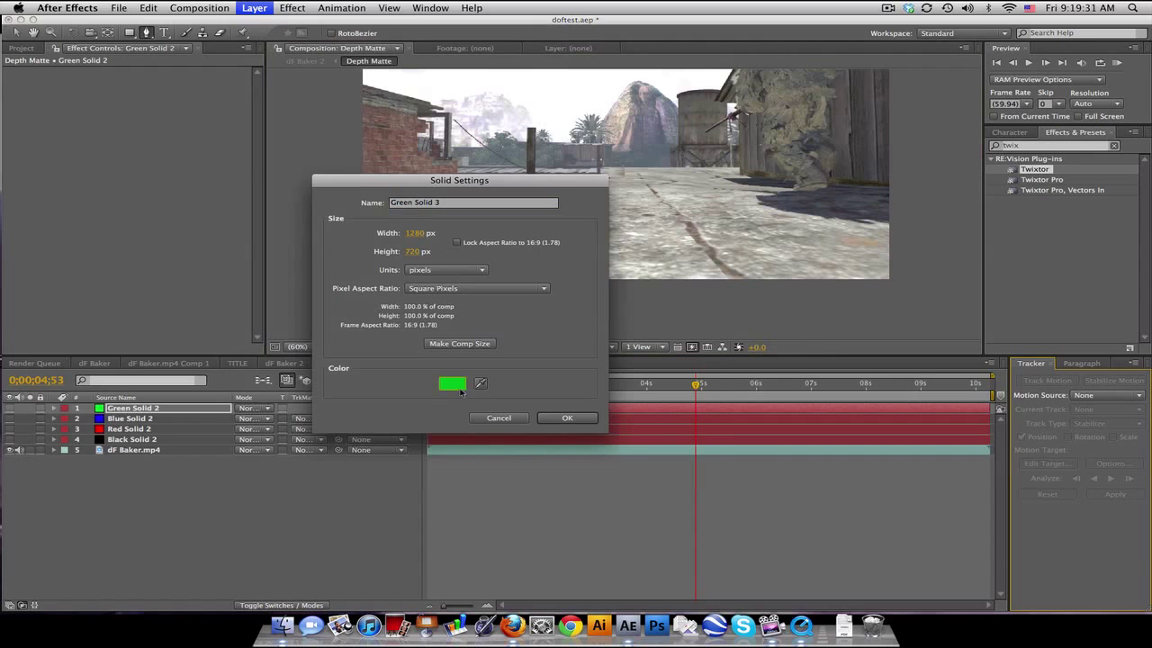
pyautogui.moveTo(552, 488); pyautogui.dragTo(552, 513)
pyautogui.click(660, 387)
pyautogui.click(575, 420)
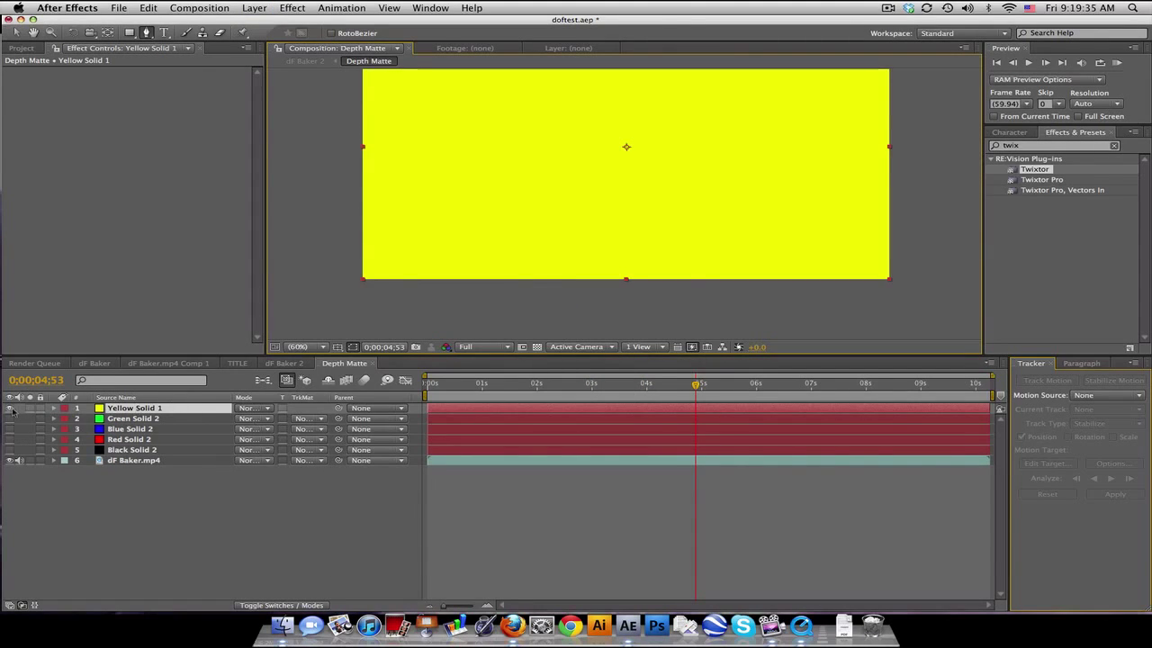
pyautogui.click(9, 408)
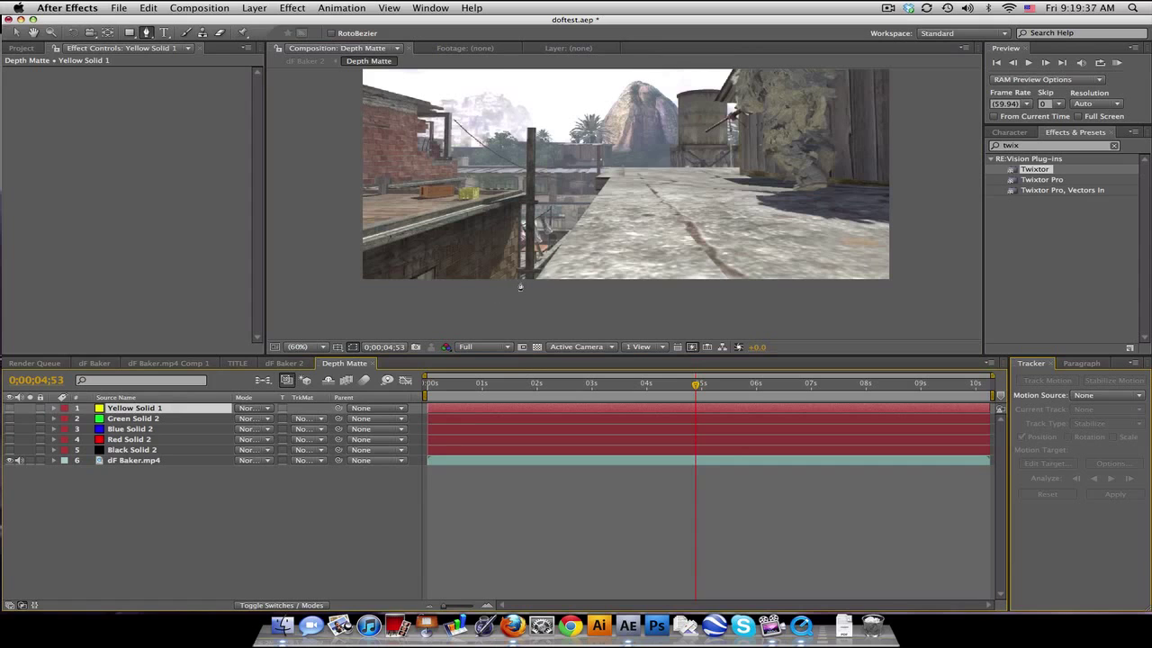
# Mask the yellow solid around the red brick building, with subtracting masks for its wall openings, and reveal the mask properties.
pyautogui.click(357, 83)
pyautogui.click(445, 112)
pyautogui.click(463, 189)
pyautogui.click(335, 192)
pyautogui.click(324, 119)
pyautogui.click(358, 83)
pyautogui.click(418, 118)
pyautogui.click(443, 118)
pyautogui.press('m')
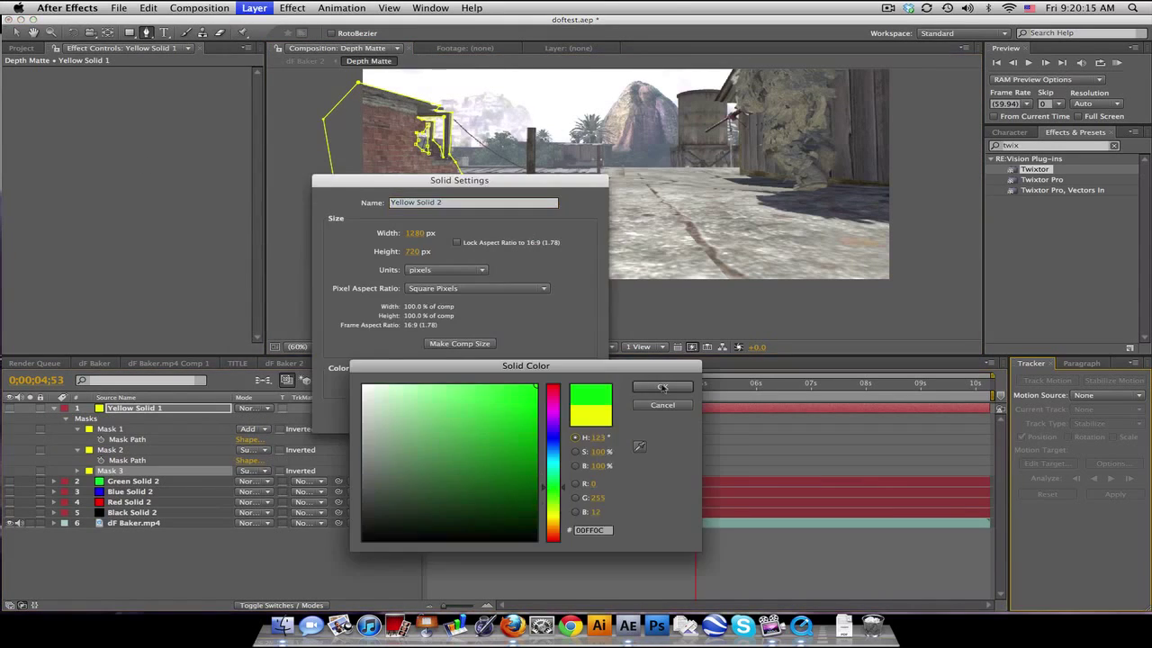
# Add more 1280 x 720 px solids in cyan, orange, lime green and magenta above the yellow one, keeping them hidden.
pyautogui.click(662, 387)
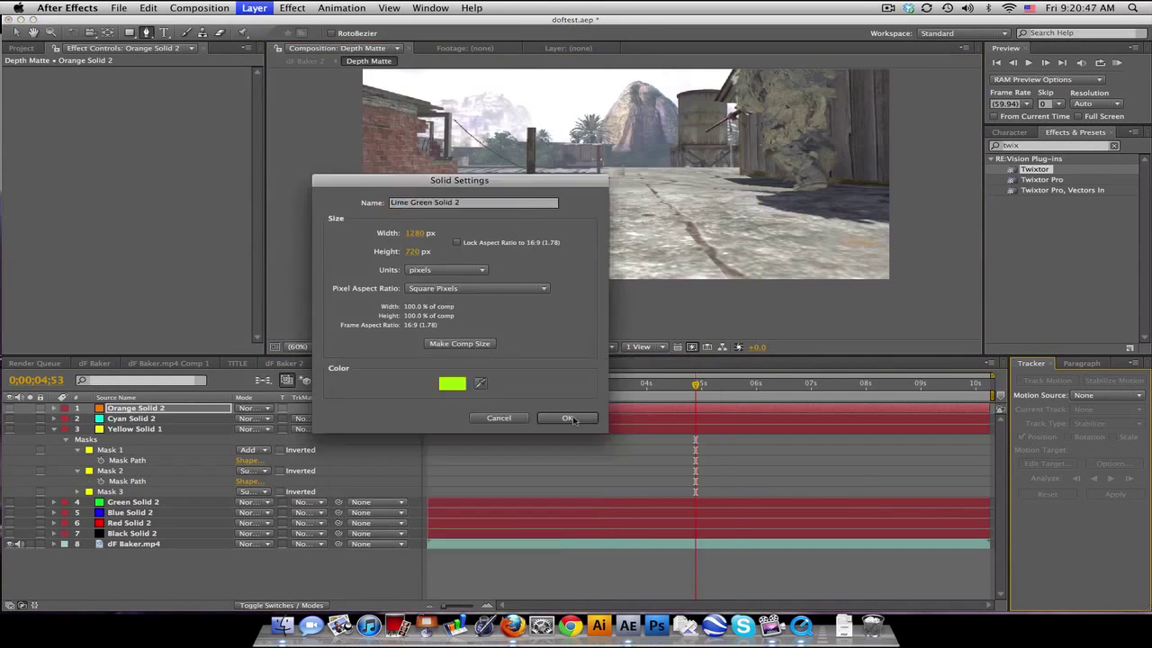
pyautogui.press('Return')
pyautogui.hotkey('ctrl', 'y')
pyautogui.press('Return')
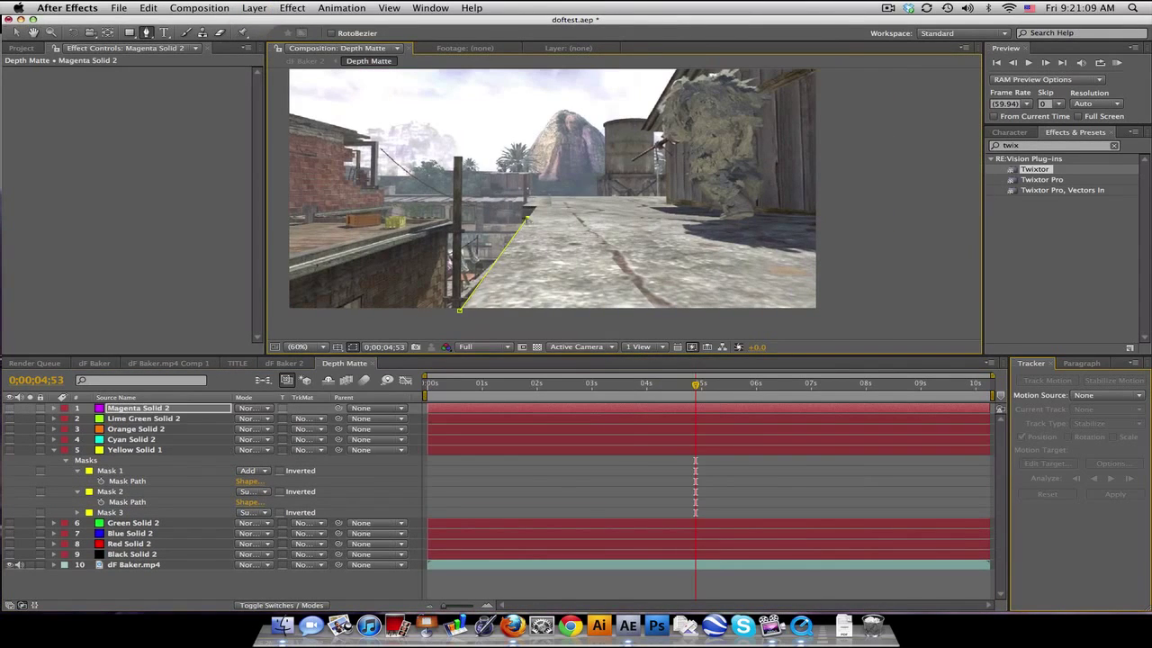
# Mask the magenta solid around the concrete rooftop in the foreground, extending past the frame.
pyautogui.click(870, 198)
pyautogui.click(874, 270)
pyautogui.click(789, 306)
# Add a dark magenta 1280 x 720 px solid on top and mask it around the wooden building behind the ghillie-suited character.
pyautogui.hotkey('ctrl', 'y')
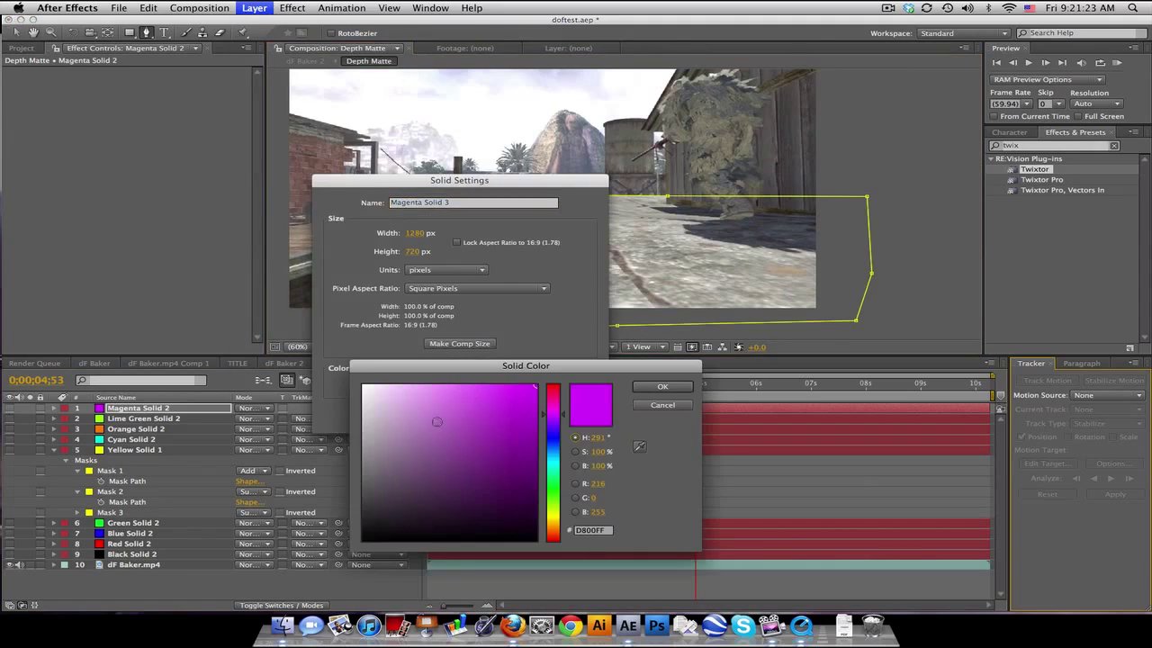
pyautogui.press('Return')
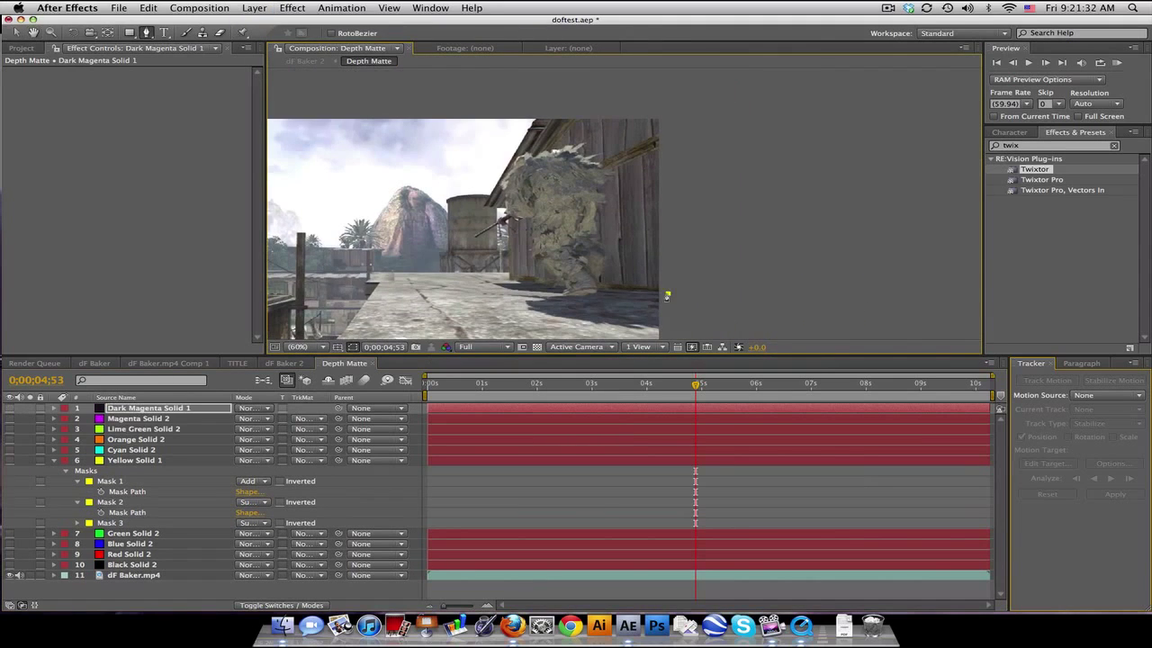
pyautogui.click(938, 70)
pyautogui.click(925, 117)
pyautogui.click(917, 202)
pyautogui.click(865, 197)
pyautogui.click(706, 182)
pyautogui.click(706, 112)
pyautogui.click(682, 109)
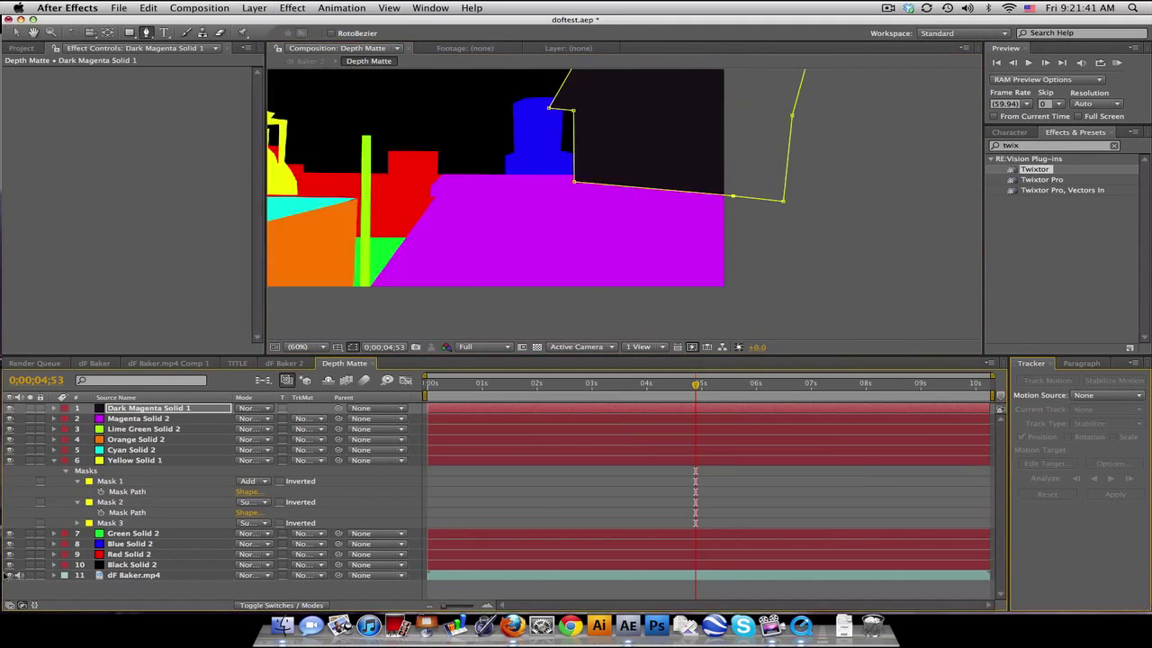
# Hide all the colored solids to show the footage and collapse the yellow solid's mask properties.
pyautogui.click(10, 550)
pyautogui.scroll(2, 442, 322)
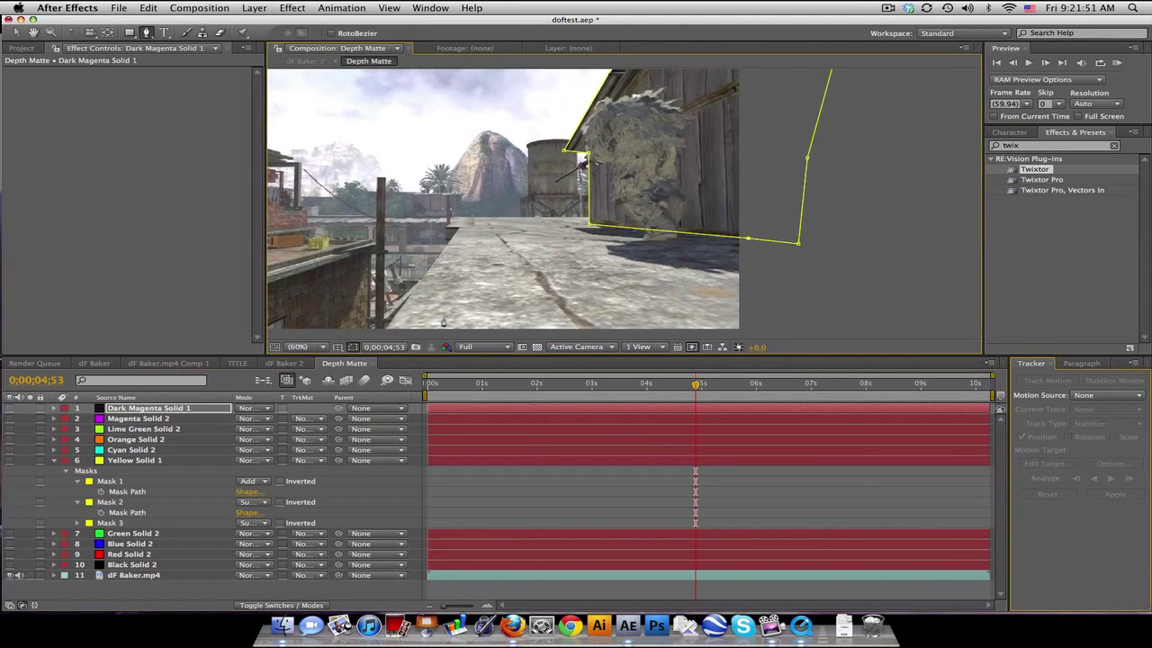
pyautogui.click(54, 462)
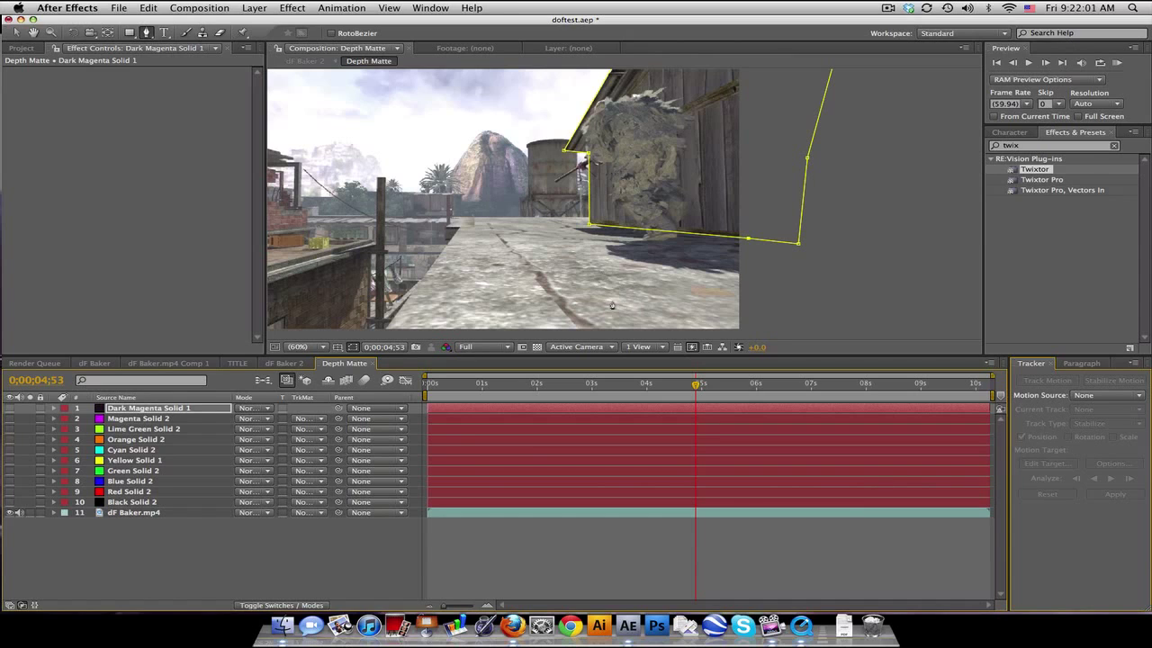
# Reveal the keyframed properties of the dF Baker.mp4 layer and move the current time to its Twixtor Speed keyframe at 0;00;03;17.
pyautogui.moveTo(615, 284); pyautogui.dragTo(576, 303)
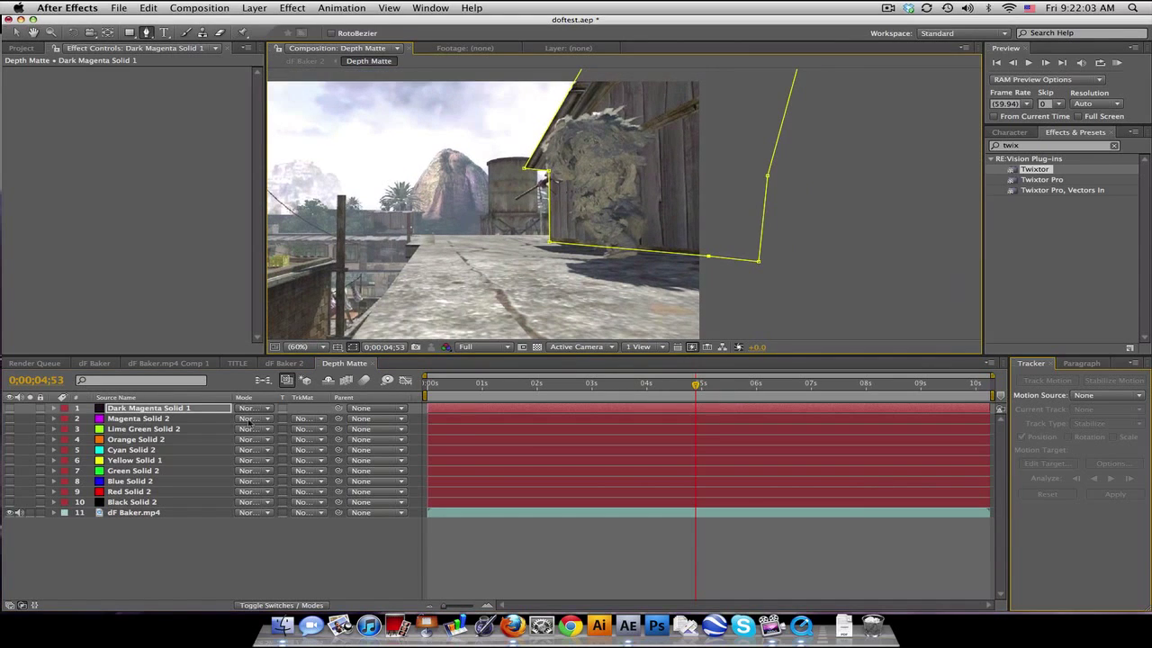
pyautogui.click(135, 513)
pyautogui.press('u')
pyautogui.click(609, 393)
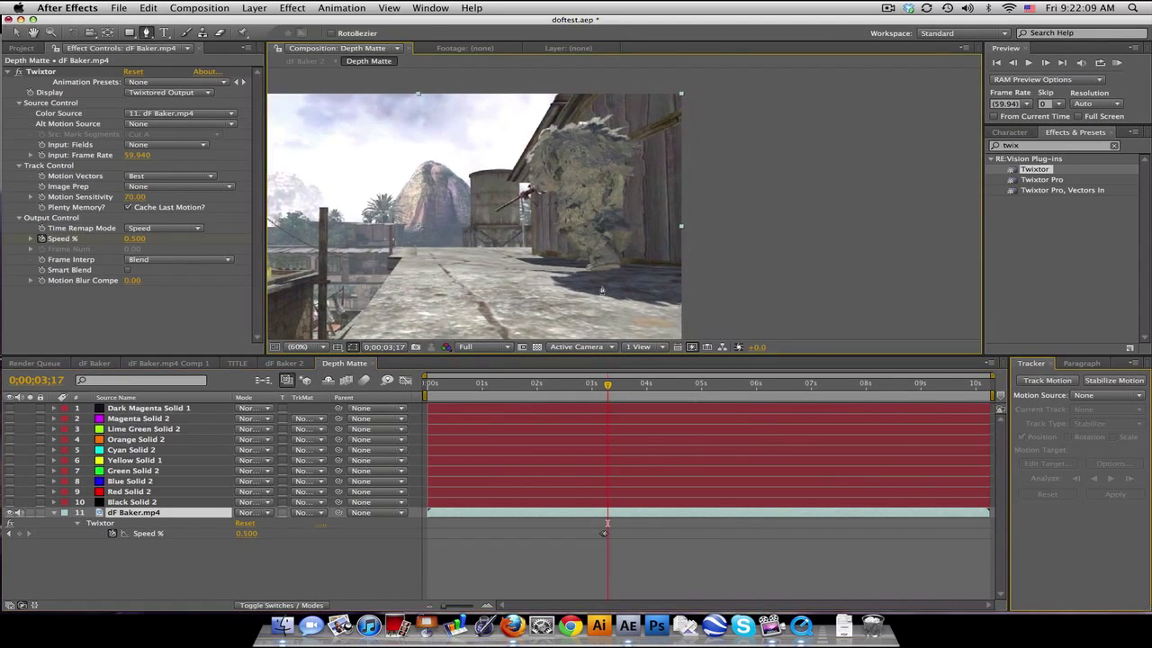
# Add a white (FFFFFF) 1280 x 720 px solid on top of the stack and hide it.
pyautogui.click(255, 8)
pyautogui.click(441, 34)
pyautogui.click(453, 384)
pyautogui.click(362, 380)
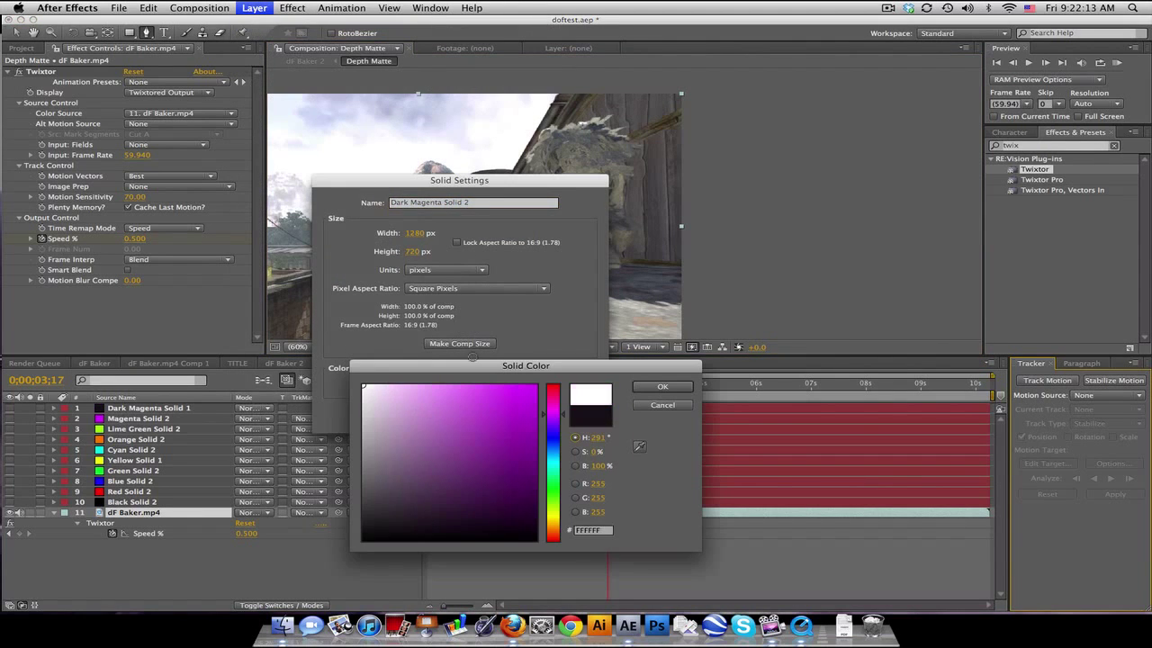
pyautogui.click(675, 385)
pyautogui.click(569, 418)
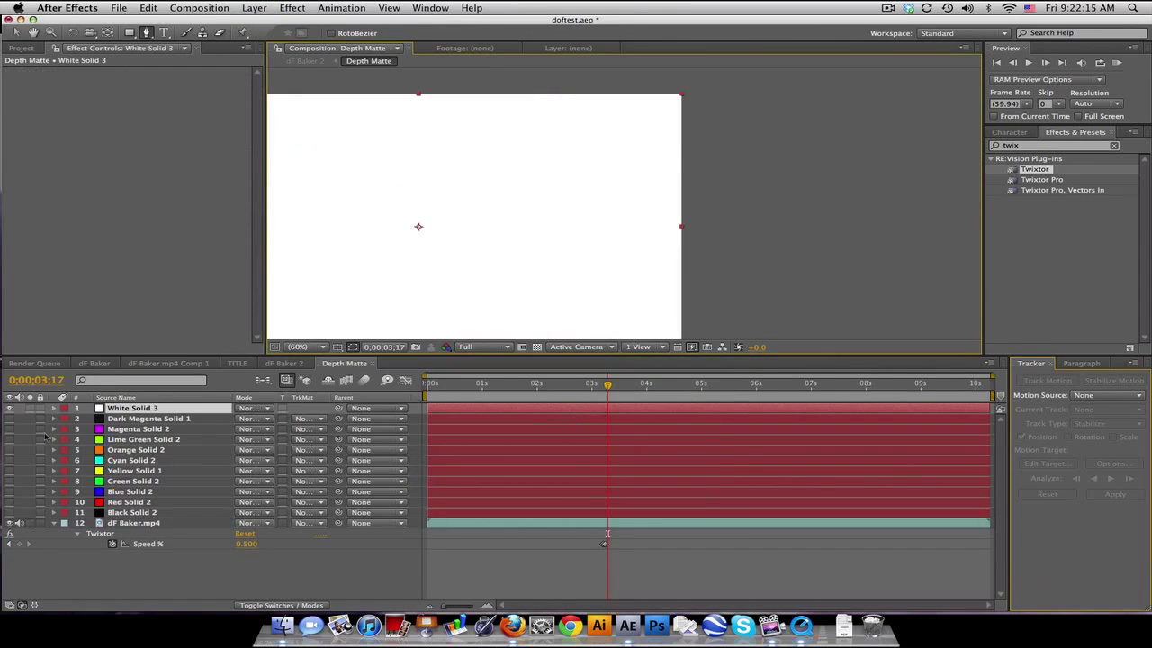
pyautogui.click(9, 409)
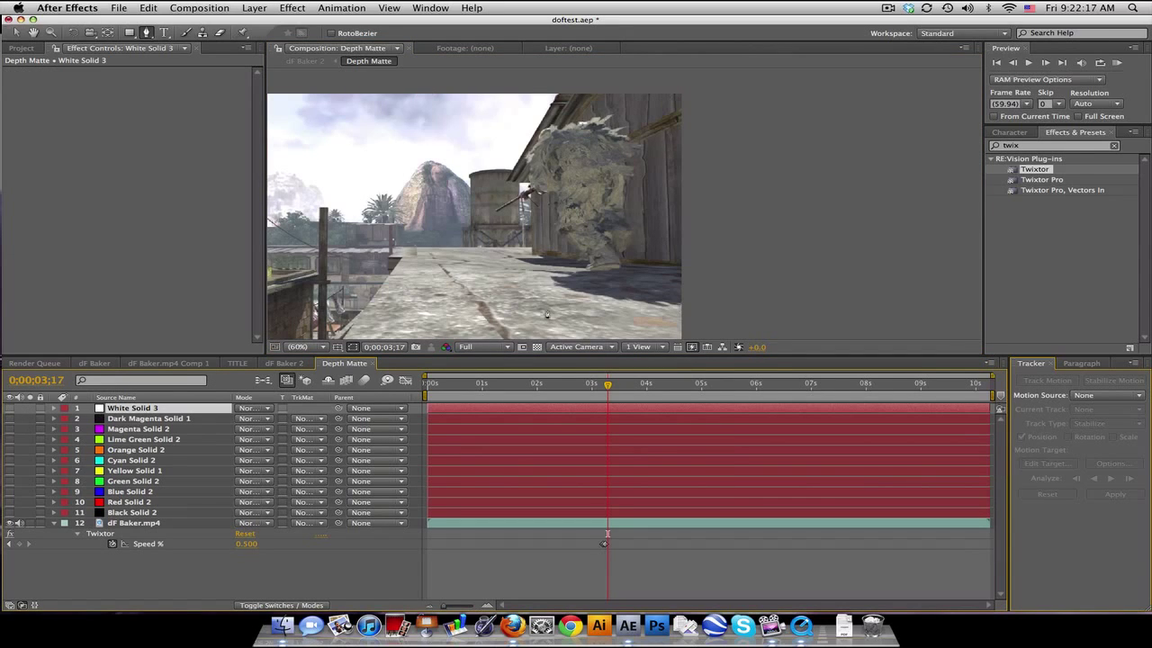
# Draw a closed mask on the white solid around the ghillie-suited character and his gun barrel.
pyautogui.moveTo(587, 271); pyautogui.dragTo(629, 214)
pyautogui.click(624, 182)
pyautogui.click(634, 161)
pyautogui.click(634, 141)
pyautogui.click(619, 129)
pyautogui.click(564, 126)
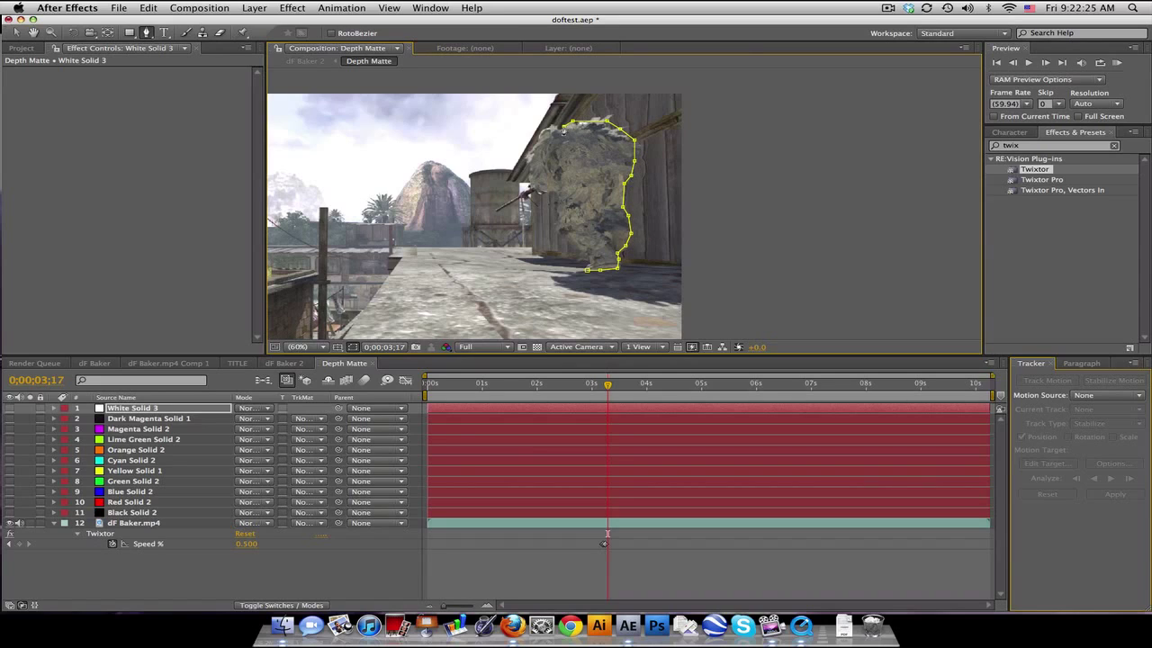
pyautogui.click(540, 130)
pyautogui.click(530, 188)
pyautogui.click(508, 202)
pyautogui.click(541, 196)
pyautogui.click(557, 223)
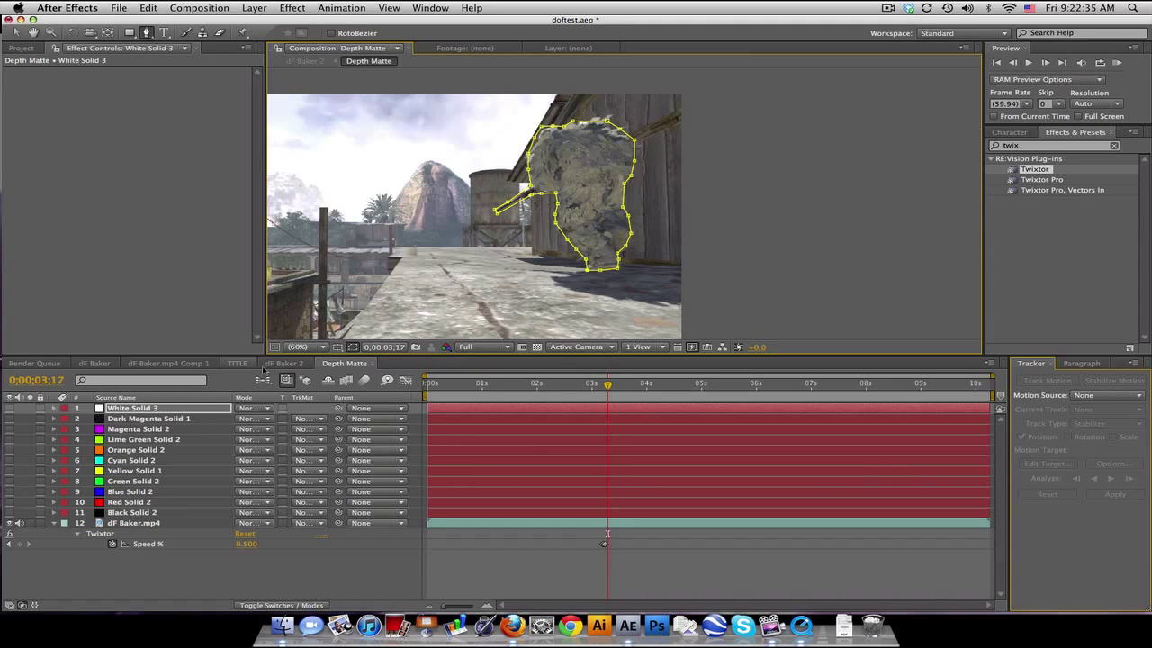
# Keyframe the white solid's Mask Path at 0;00;03;17 and add a second keyframe at 0;00;09;58.
pyautogui.press('m')
pyautogui.press('m')
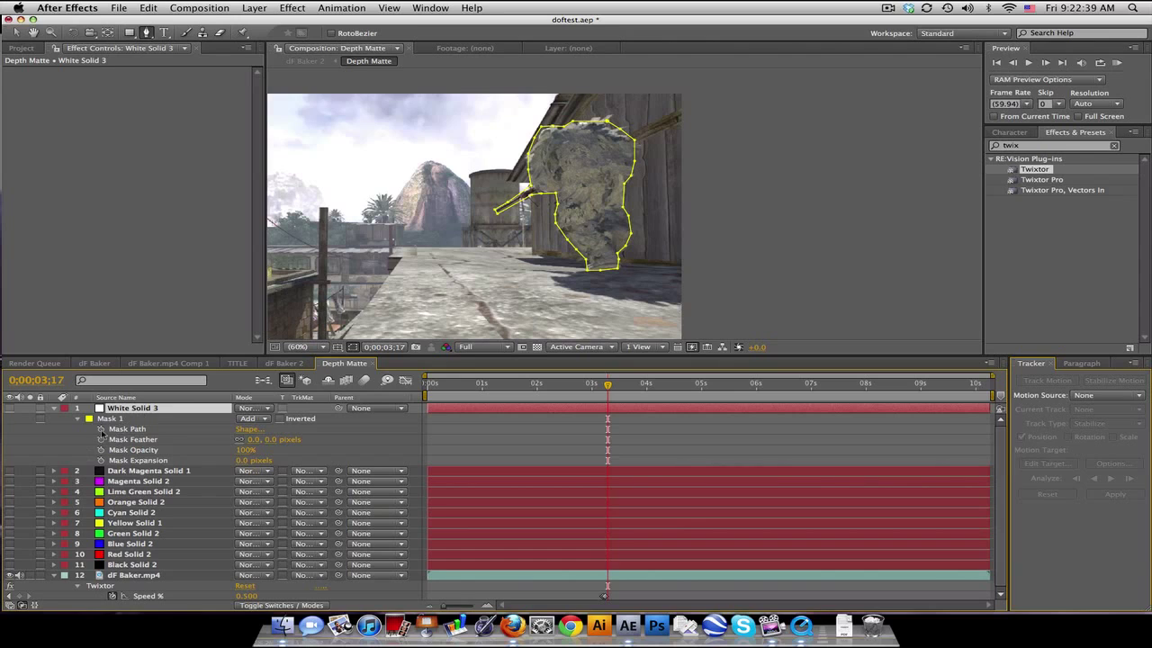
pyautogui.click(102, 429)
pyautogui.moveTo(891, 385); pyautogui.dragTo(975, 385)
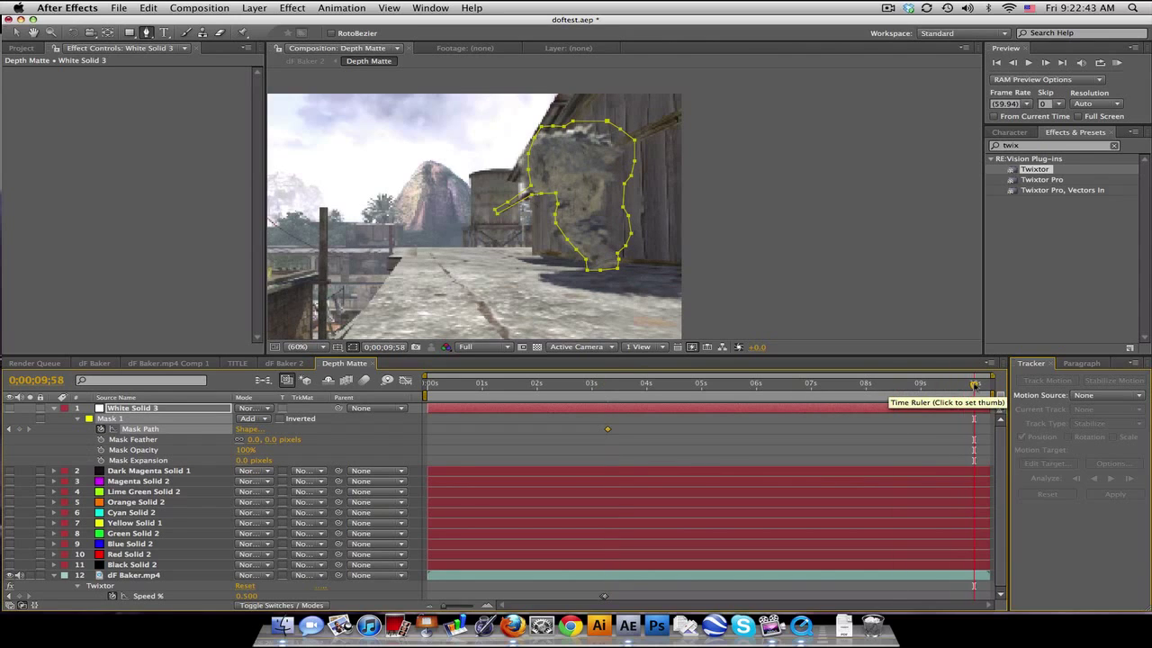
pyautogui.click(20, 429)
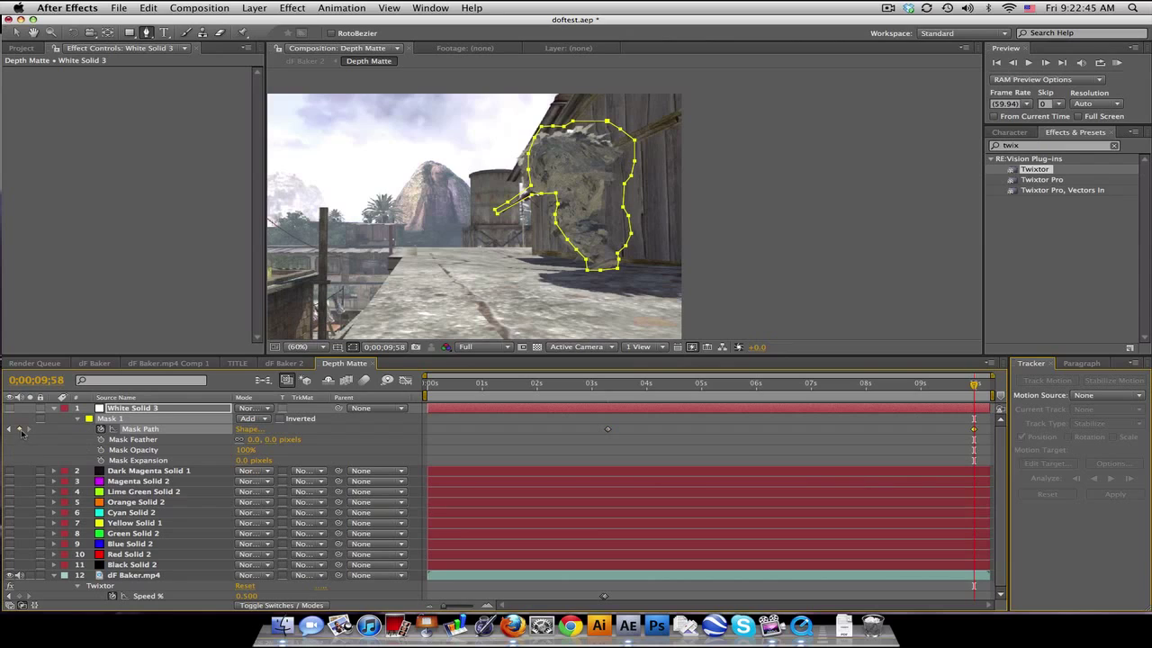
# Move the mask points beside the character's waist and legs outward on the gun side to match his outline at 0;00;09;58.
pyautogui.click(16, 33)
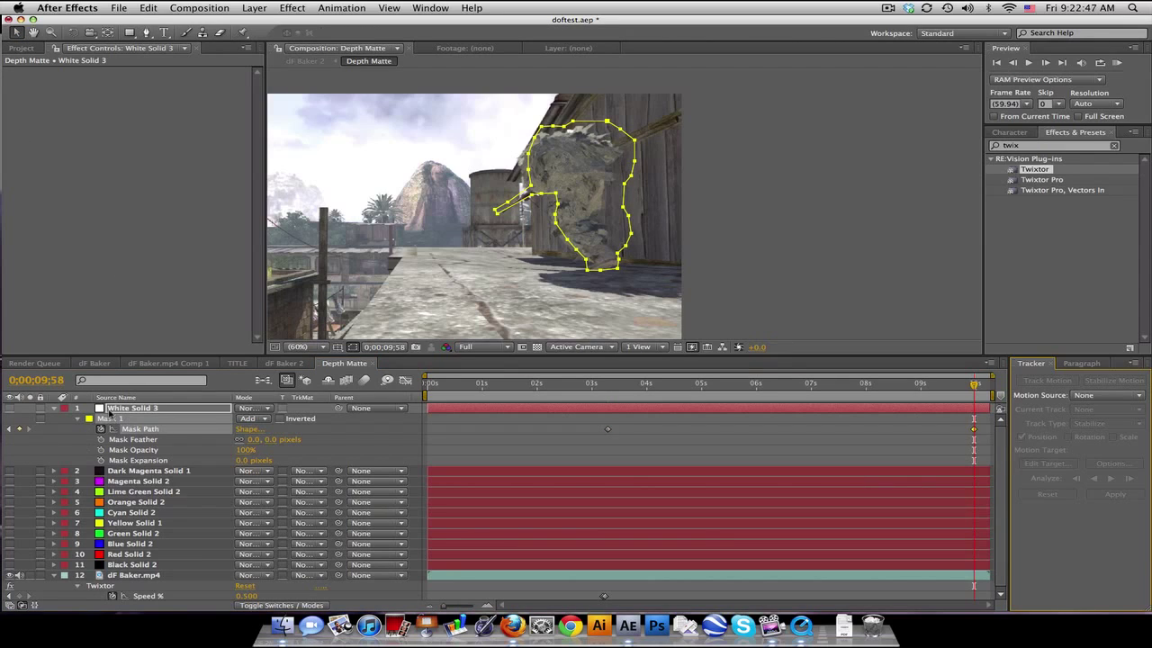
pyautogui.click(110, 418)
pyautogui.click(559, 228)
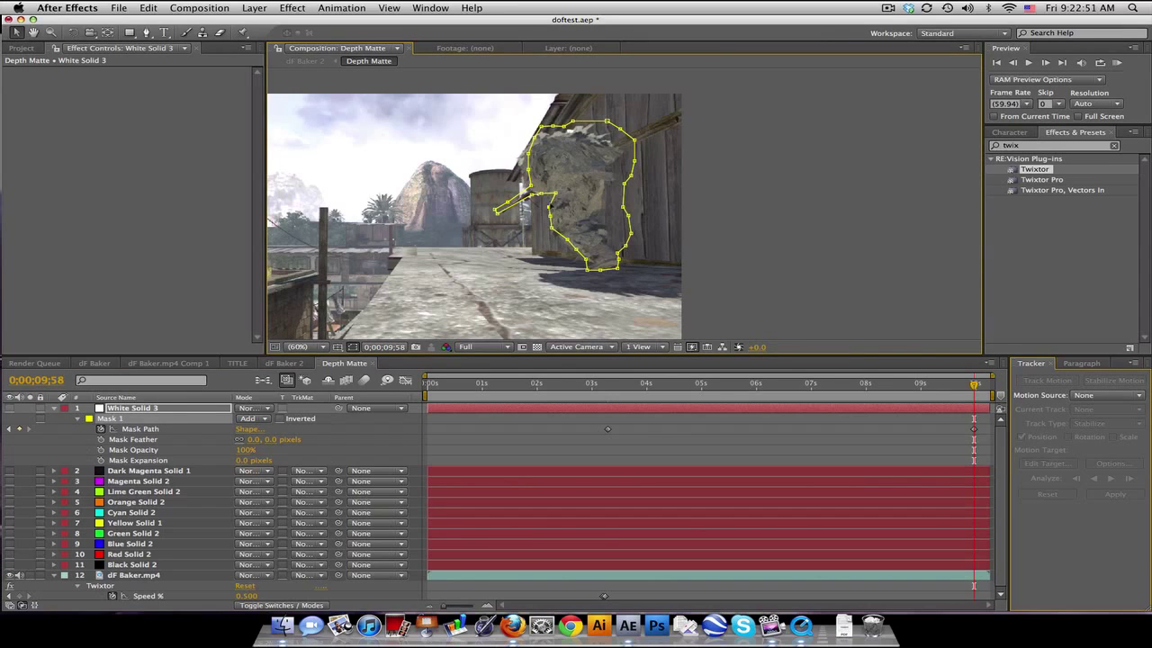
pyautogui.click(648, 255)
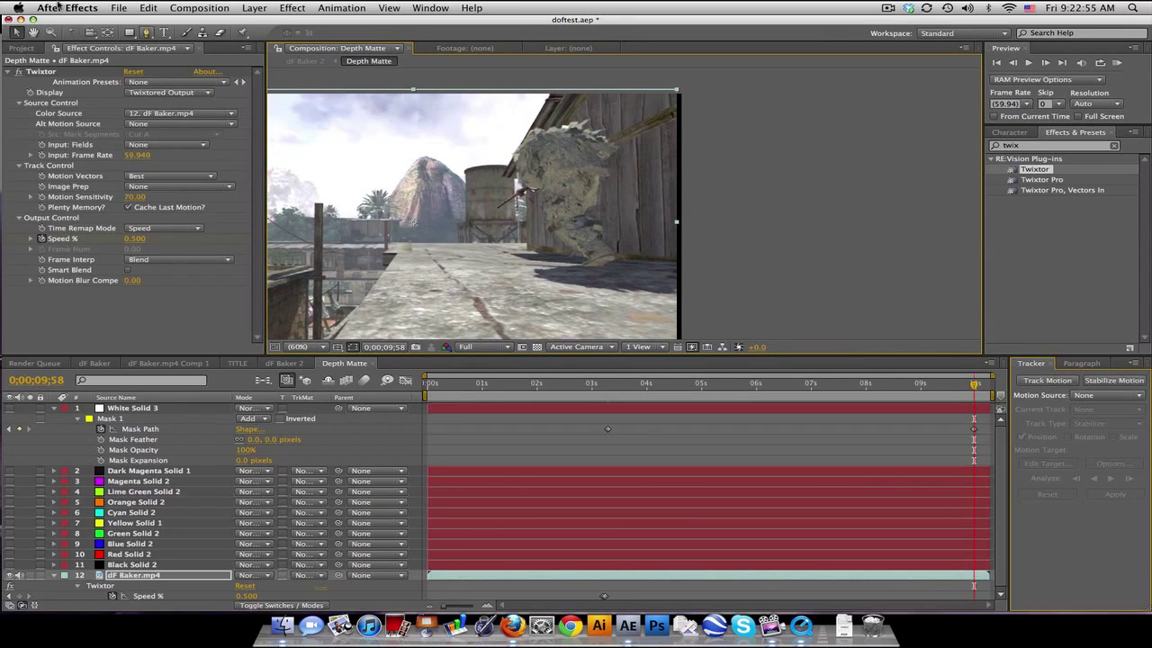
pyautogui.click(149, 8)
pyautogui.click(171, 17)
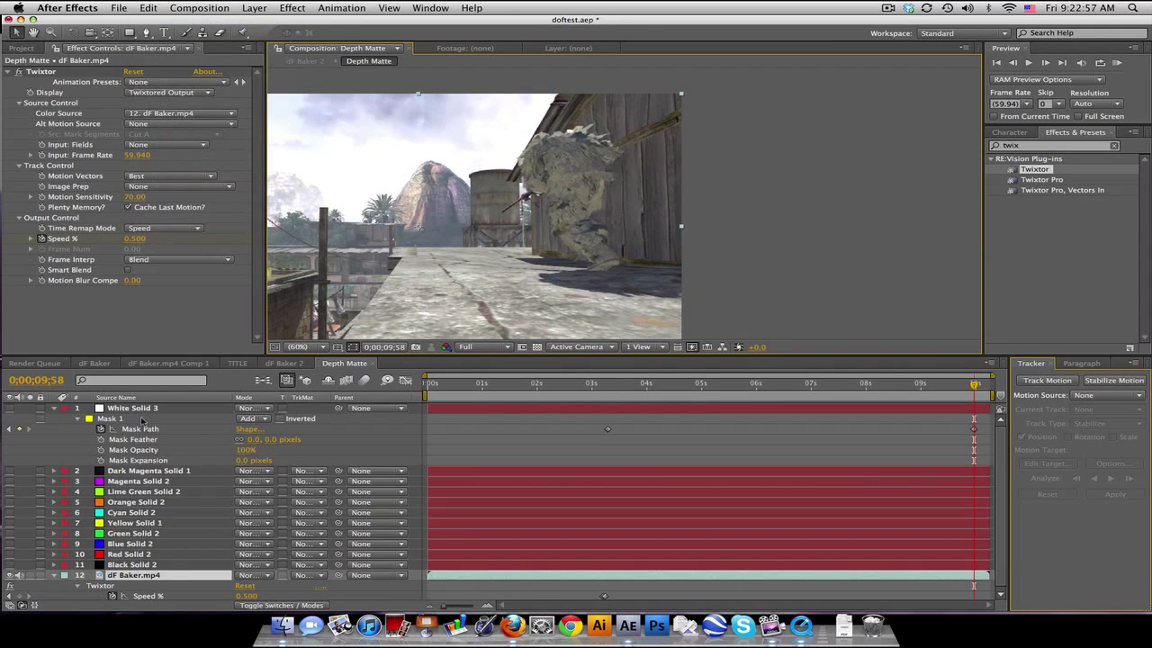
pyautogui.click(141, 421)
pyautogui.moveTo(644, 254); pyautogui.dragTo(613, 235)
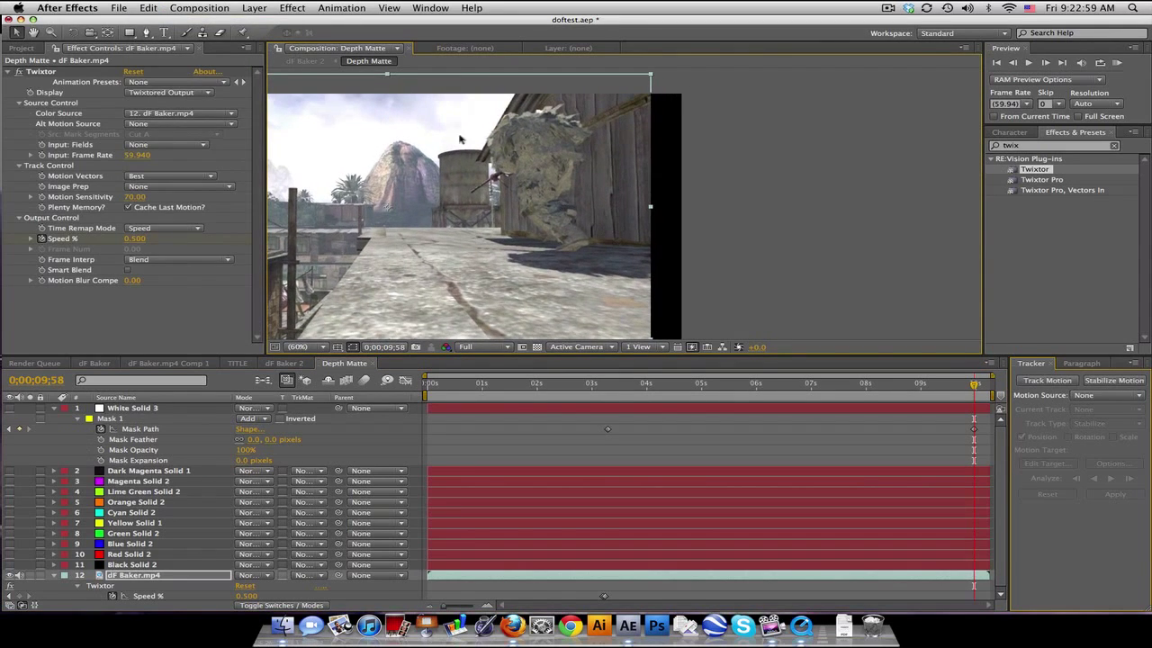
pyautogui.click(149, 8)
pyautogui.click(162, 17)
pyautogui.click(133, 409)
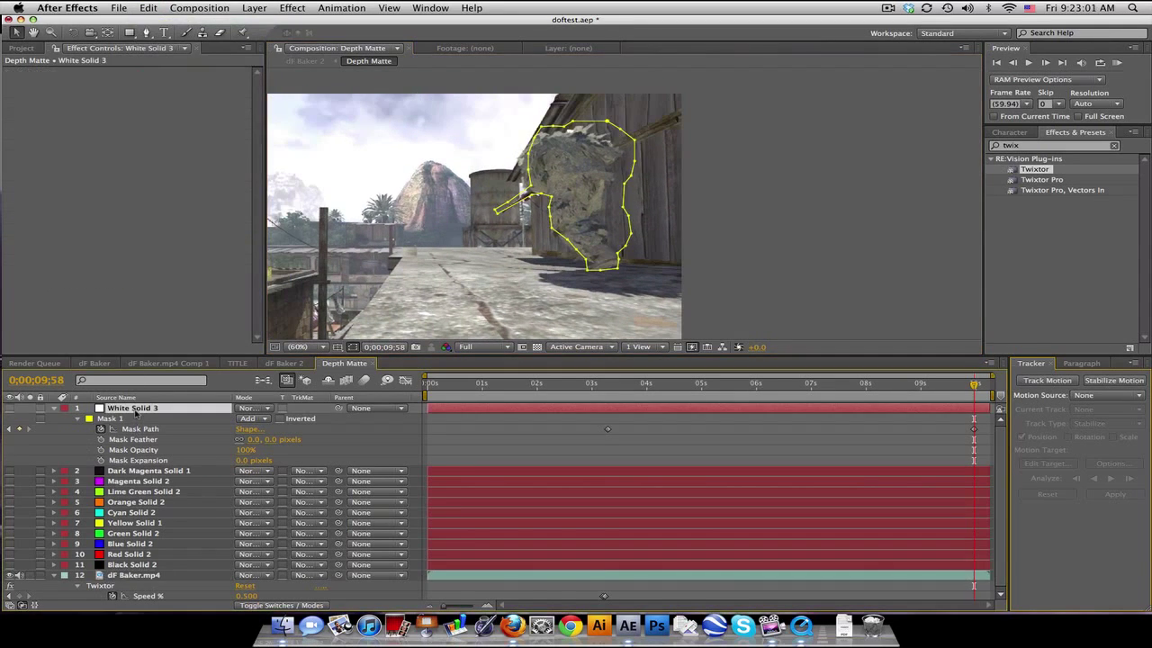
pyautogui.doubleClick(135, 421)
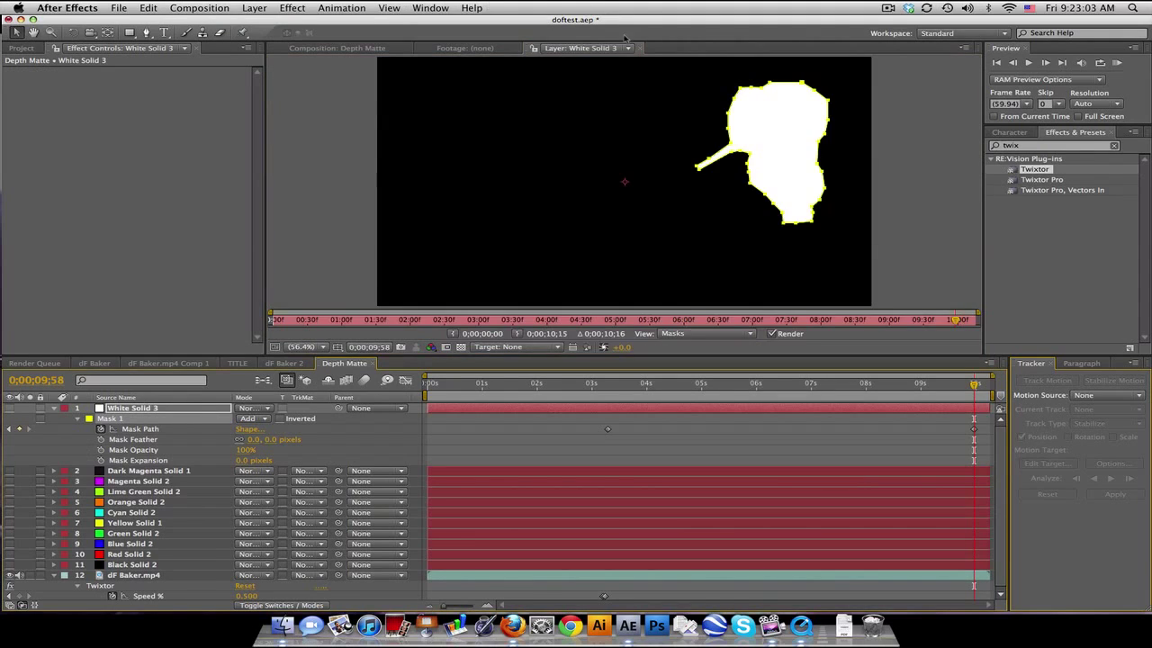
pyautogui.click(640, 49)
pyautogui.click(337, 49)
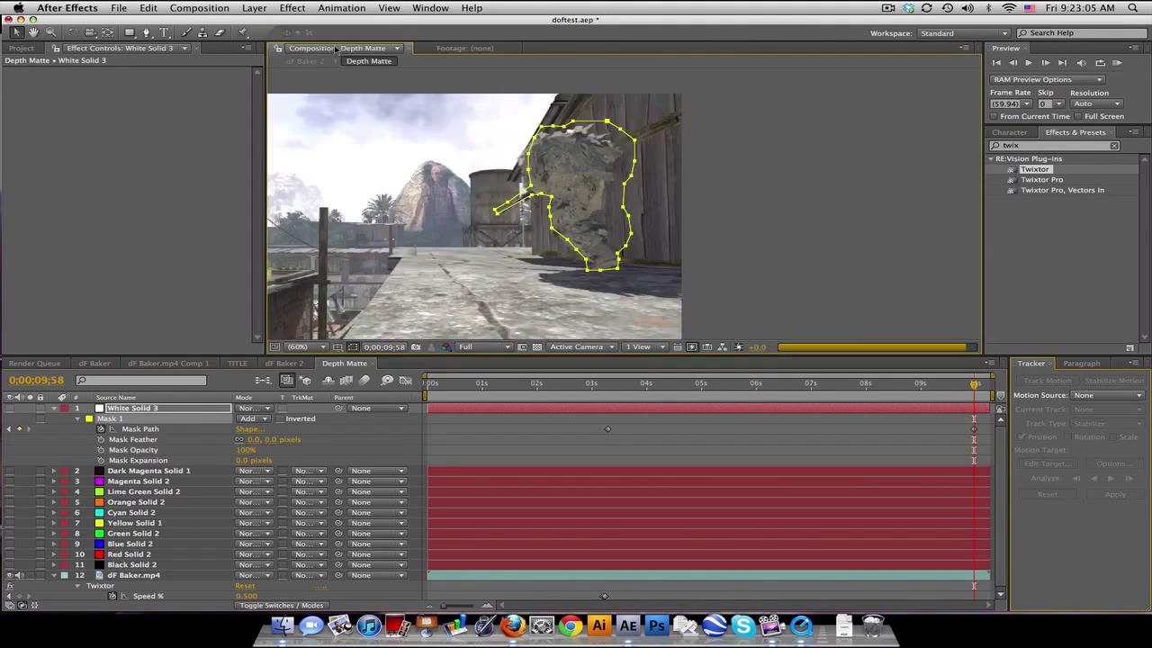
# Reshape the white solid's mask along the character's back, legs, head and shoulders to fit him at 0;00;09;58.
pyautogui.click(580, 224)
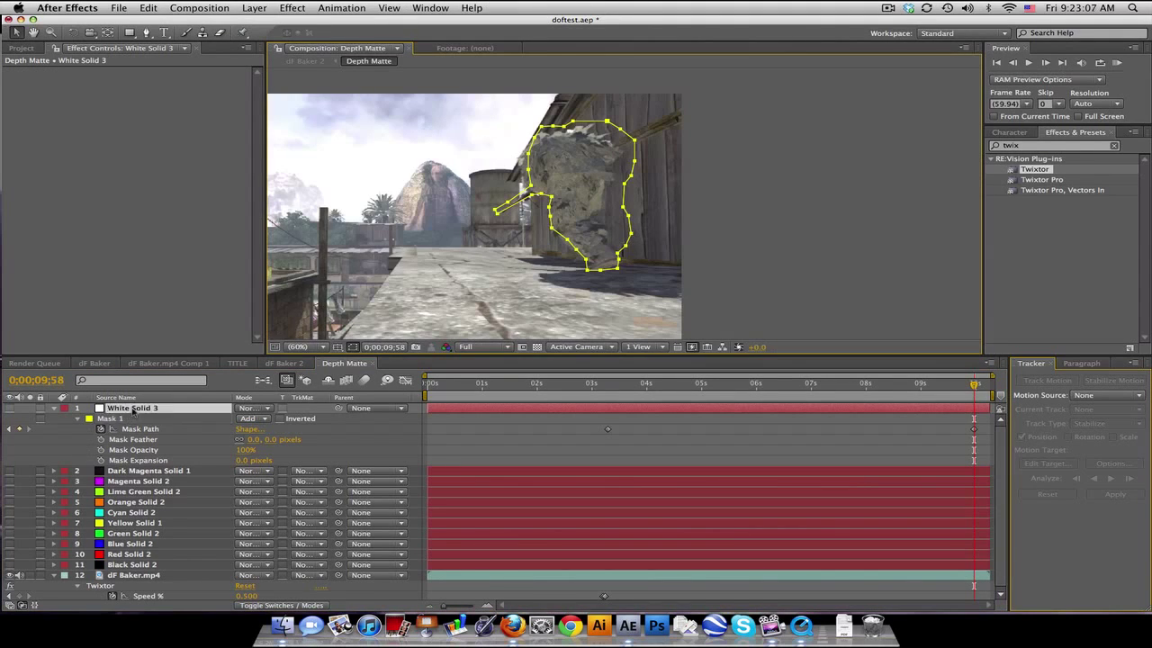
pyautogui.moveTo(633, 237); pyautogui.dragTo(618, 173)
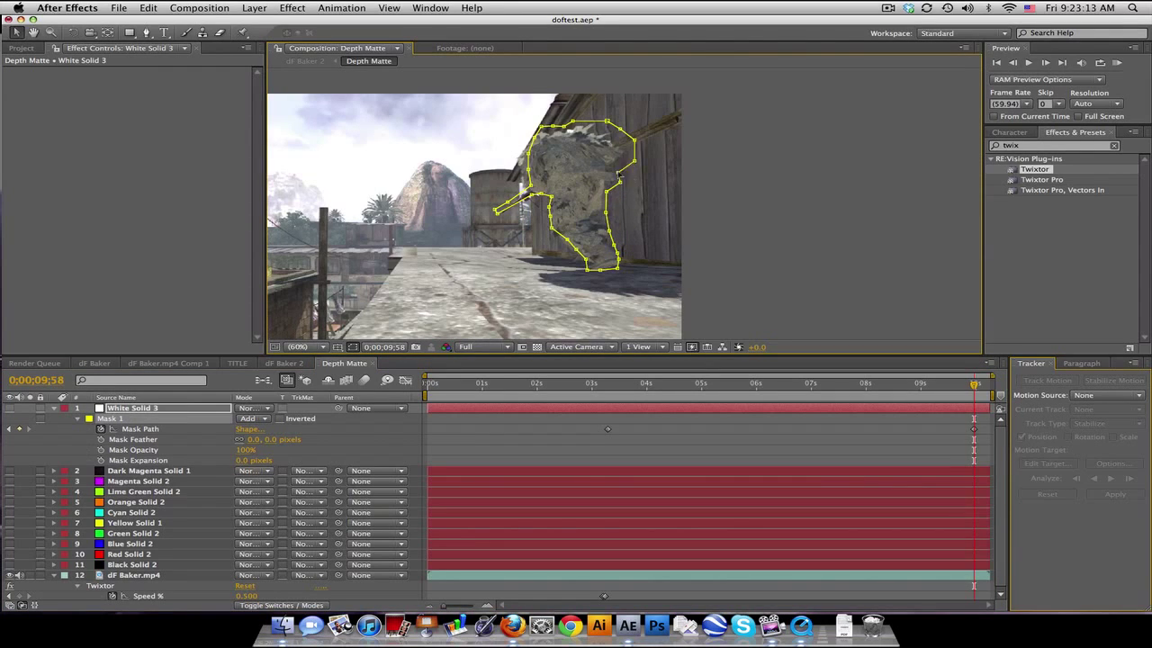
pyautogui.moveTo(635, 140); pyautogui.dragTo(524, 175)
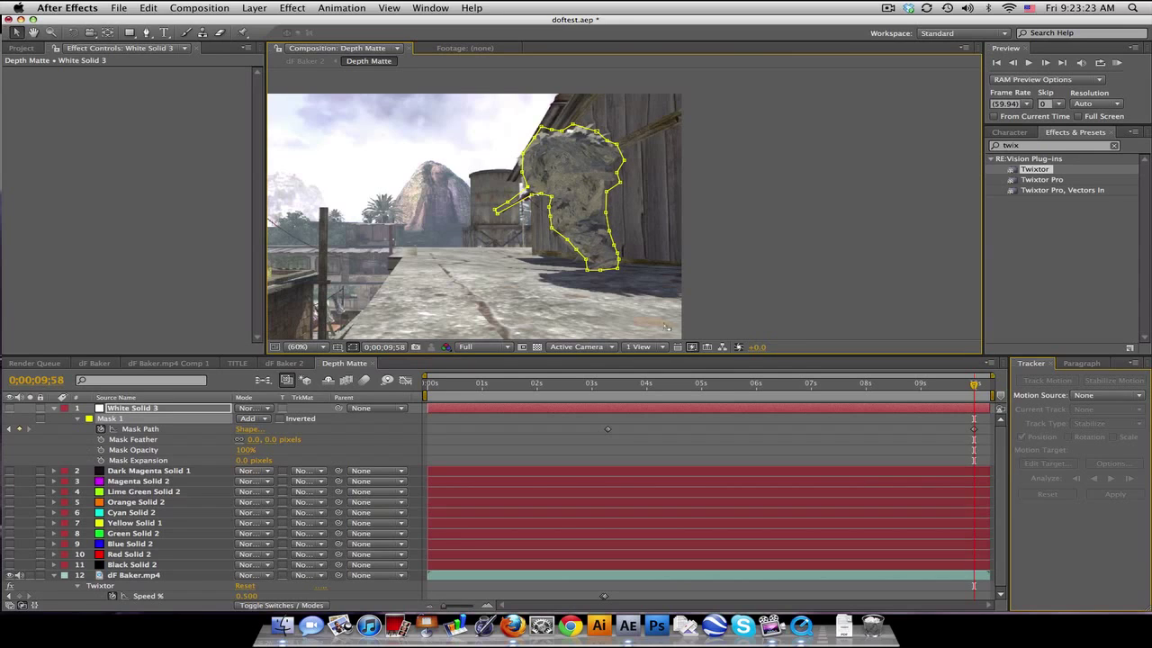
# Preview the white solid's mask animation over the footage, then show all the colored solids.
pyautogui.click(632, 387)
pyautogui.press('space')
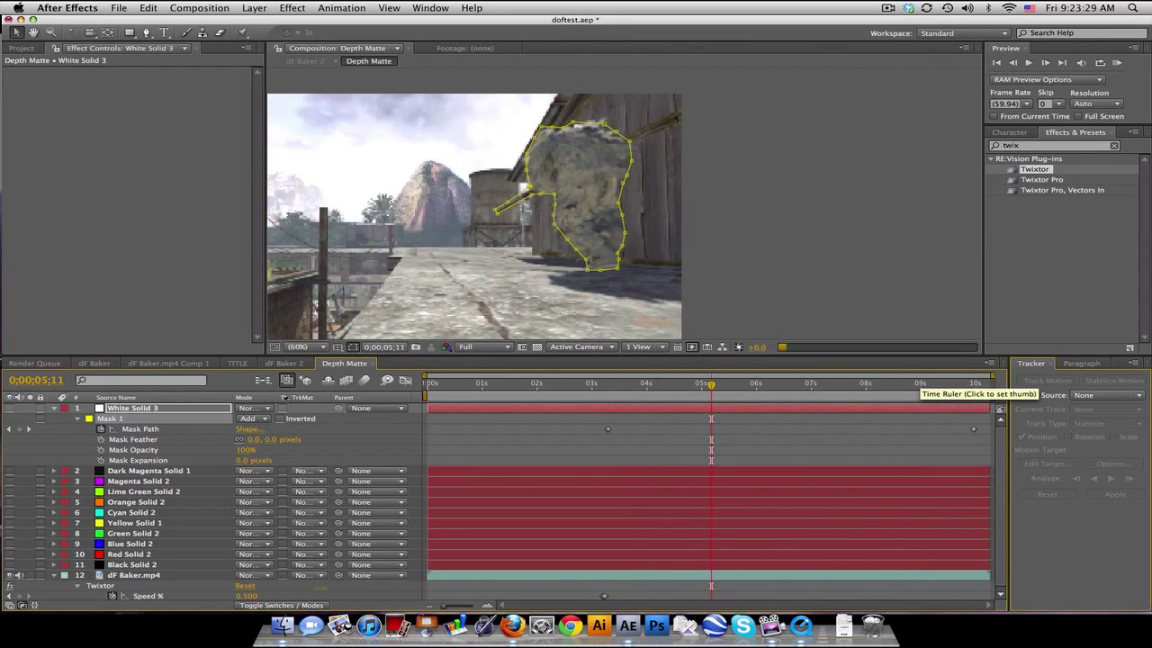
pyautogui.click(297, 347)
pyautogui.click(236, 393)
pyautogui.moveTo(407, 280); pyautogui.dragTo(568, 264)
pyautogui.moveTo(4, 411); pyautogui.dragTo(8, 565)
# Scrub and step through the frames to examine how the white character mask moves against the other solids.
pyautogui.moveTo(523, 386); pyautogui.dragTo(739, 385)
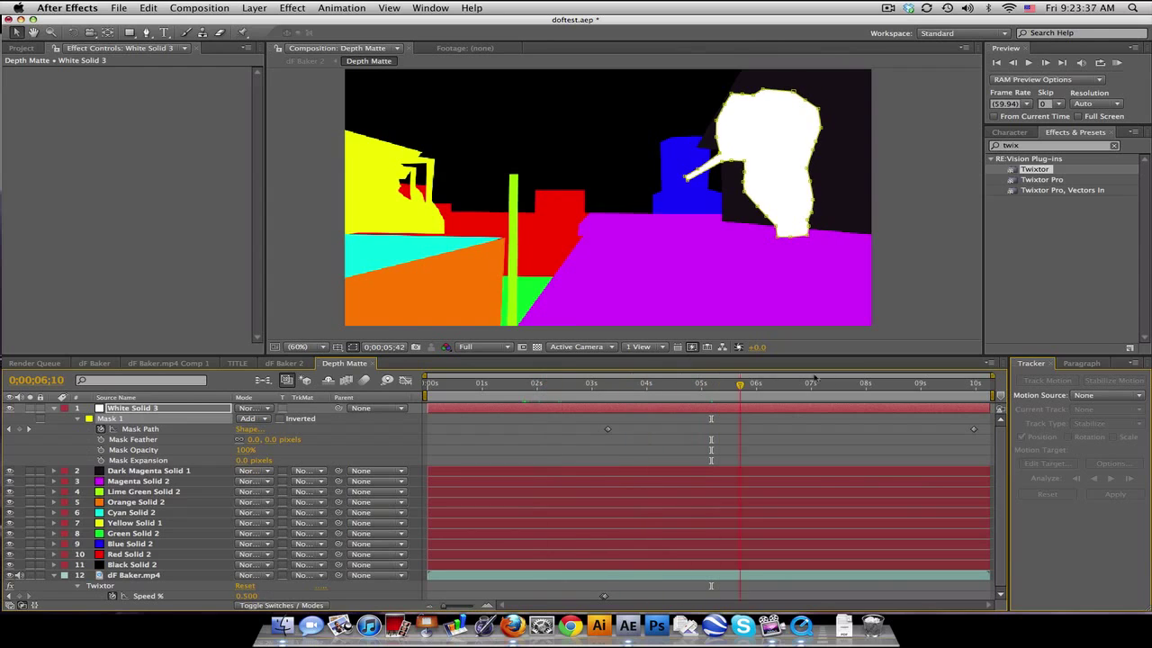
pyautogui.click(849, 385)
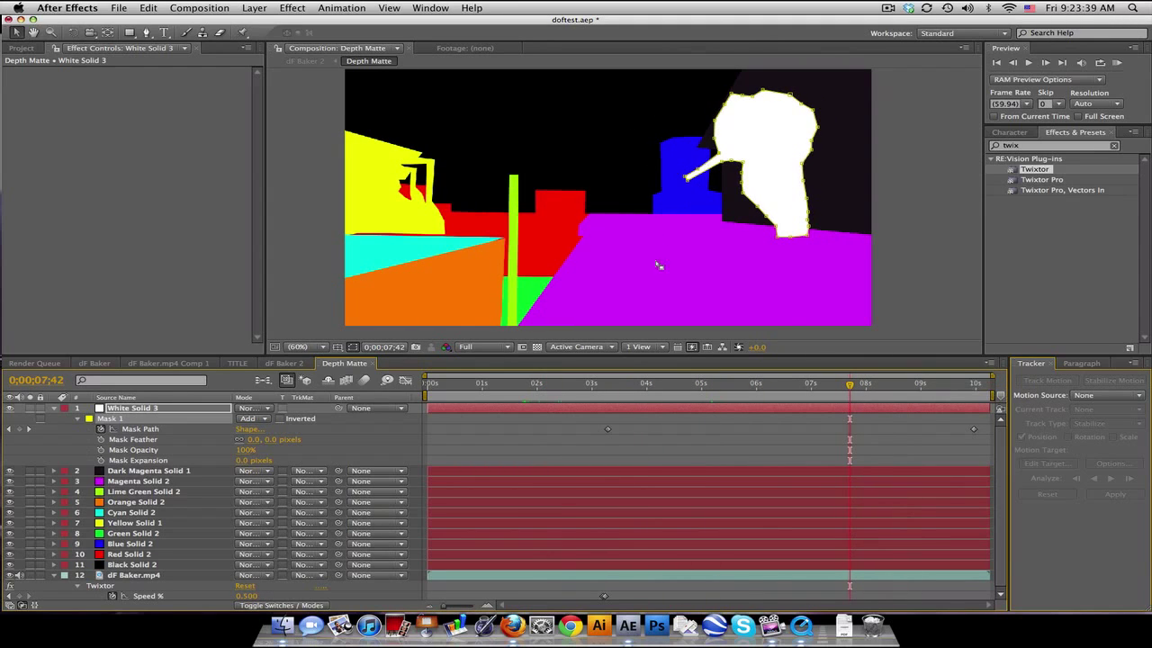
pyautogui.press('pageup')
pyautogui.press('pageup')
pyautogui.press('pageup')
pyautogui.press('pageup')
pyautogui.press('pageup')
pyautogui.press('pageup')
pyautogui.press('pageup')
pyautogui.press('pageup')
pyautogui.press('pageup')
pyautogui.press('pageup')
pyautogui.press('pageup')
pyautogui.press('pageup')
pyautogui.press('pageup')
pyautogui.press('pageup')
pyautogui.press('pageup')
pyautogui.press('pageup')
pyautogui.press('pageup')
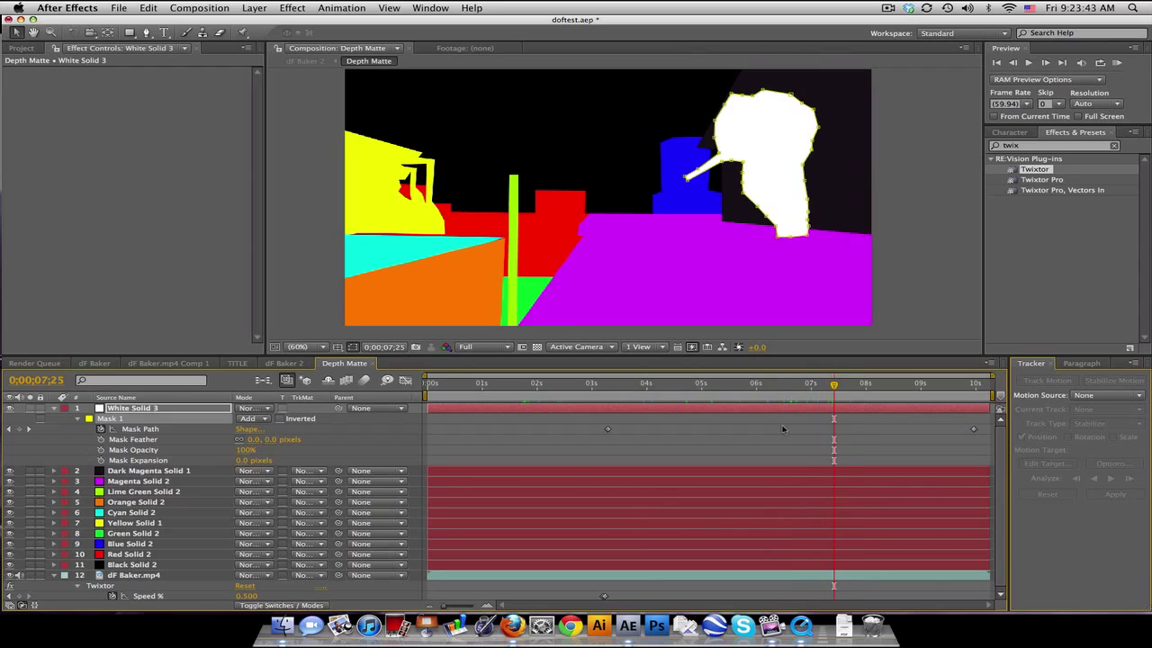
# Collapse the white solid's mask properties and search the effects for Ramp.
pyautogui.click(782, 430)
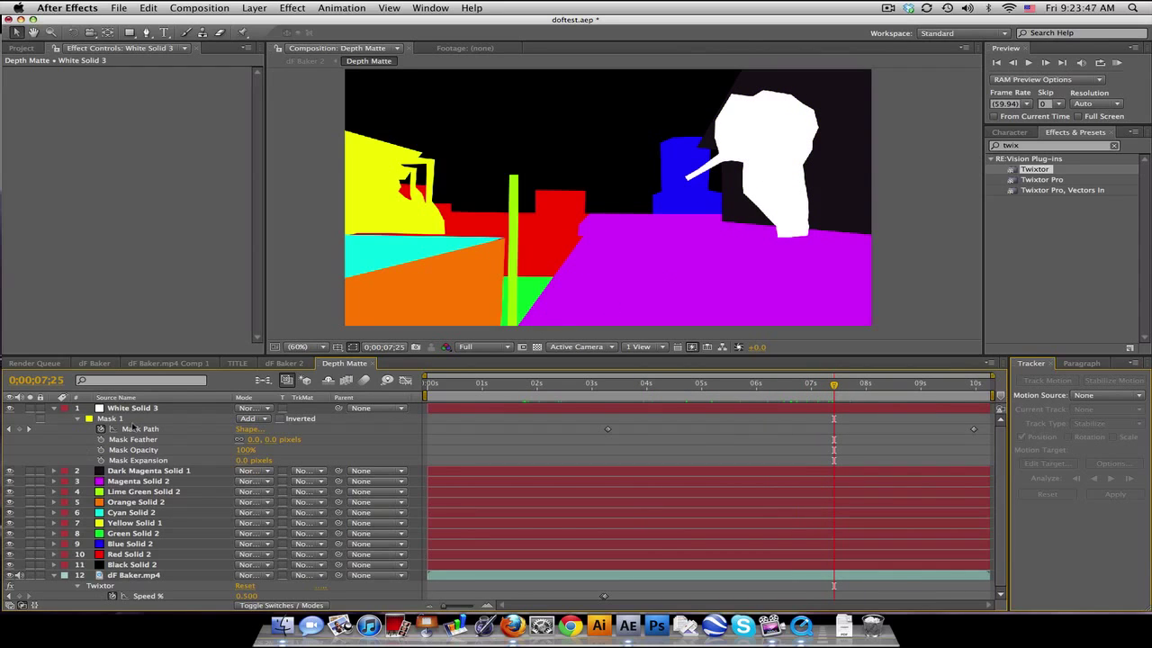
pyautogui.click(53, 407)
pyautogui.click(1035, 153)
pyautogui.write('ramp')
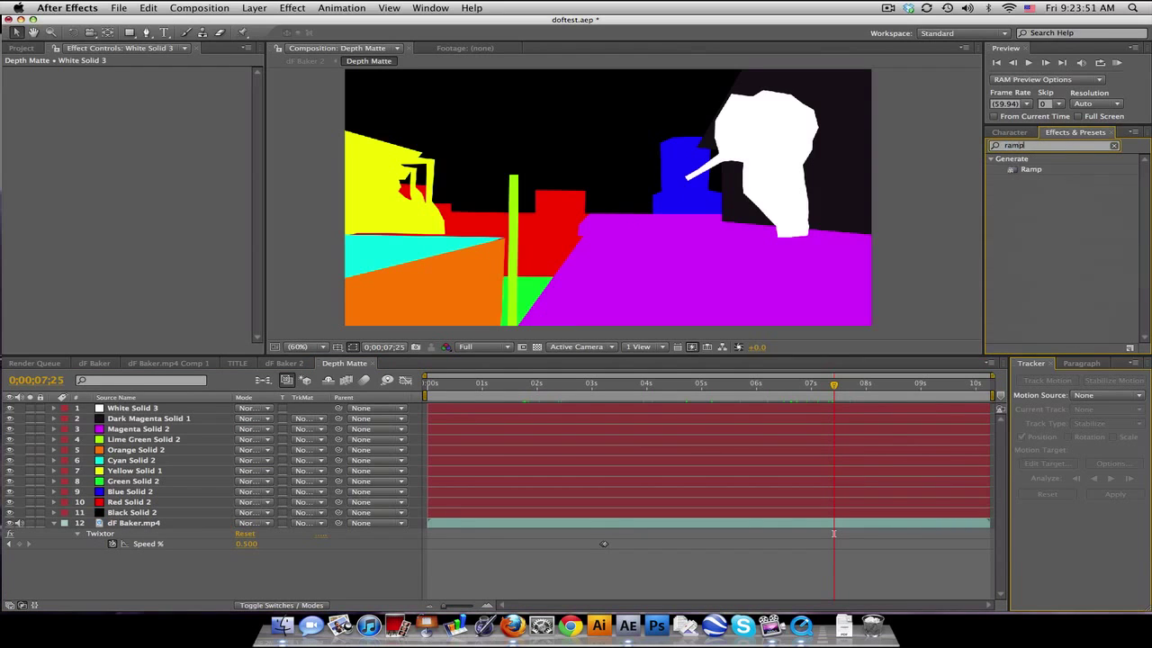
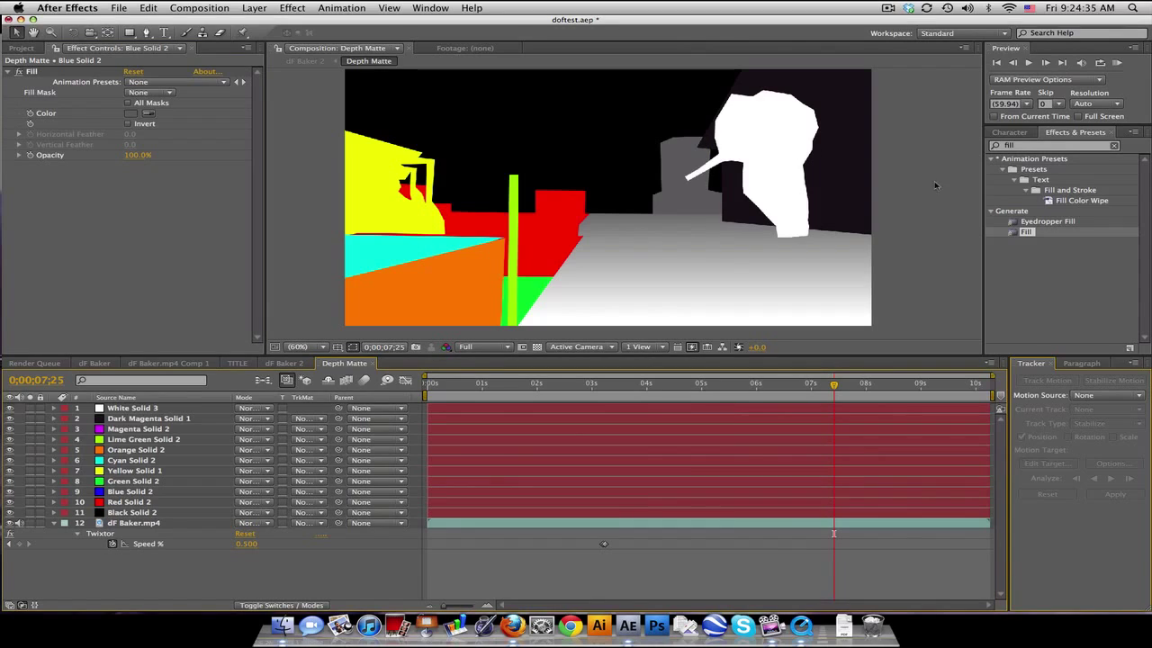
# Apply Fill to the white solid using the gray sampled from the rooftop gradient at the character's feet, and check playback.
pyautogui.moveTo(1026, 231); pyautogui.dragTo(163, 412)
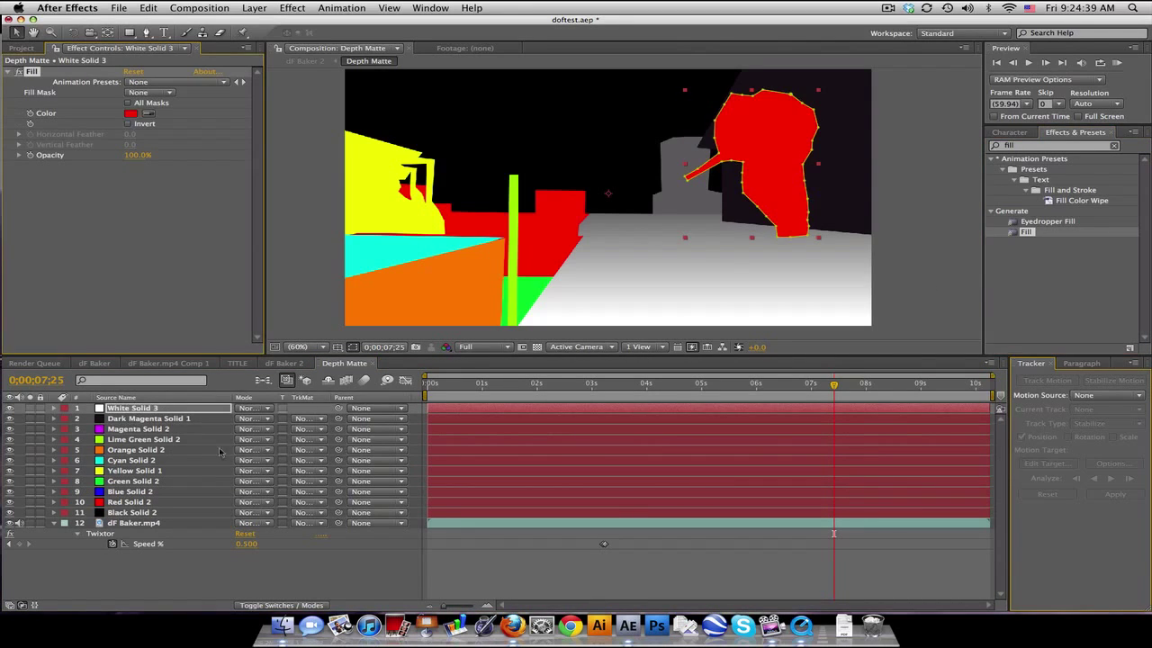
pyautogui.click(146, 114)
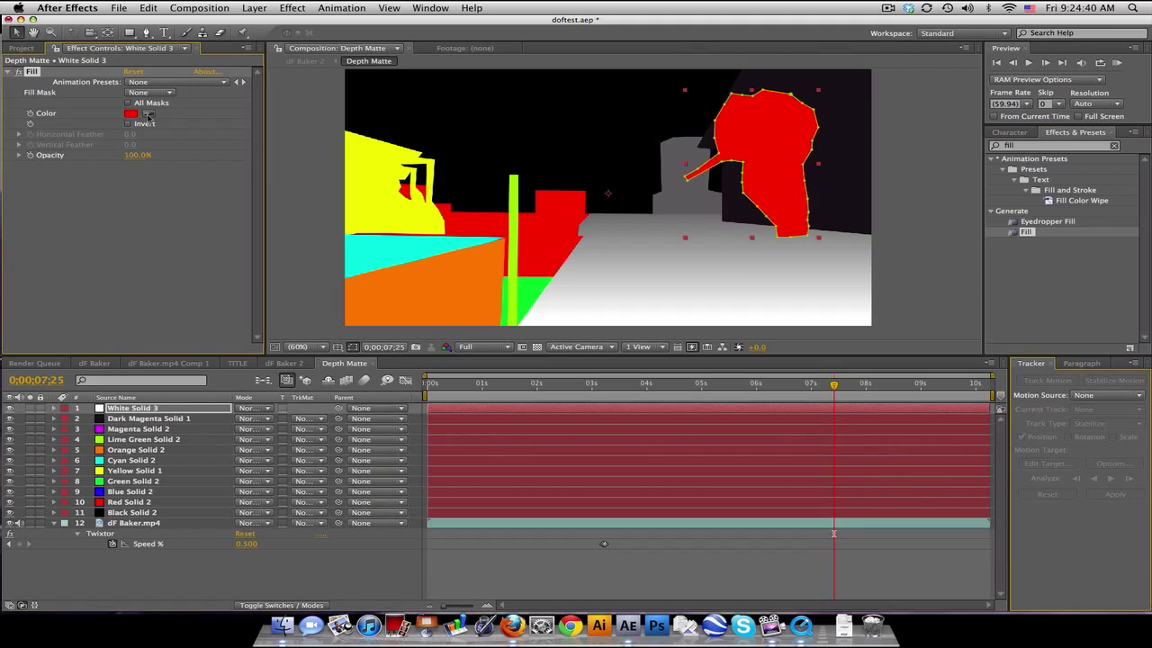
pyautogui.click(772, 238)
pyautogui.click(682, 594)
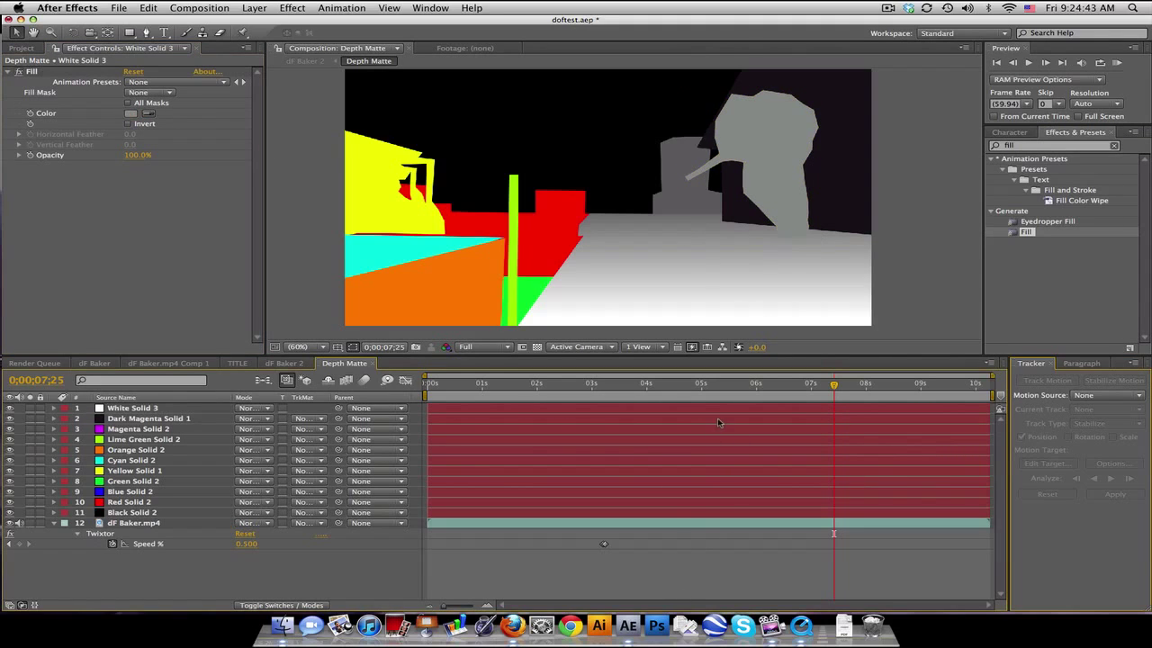
pyautogui.press('space')
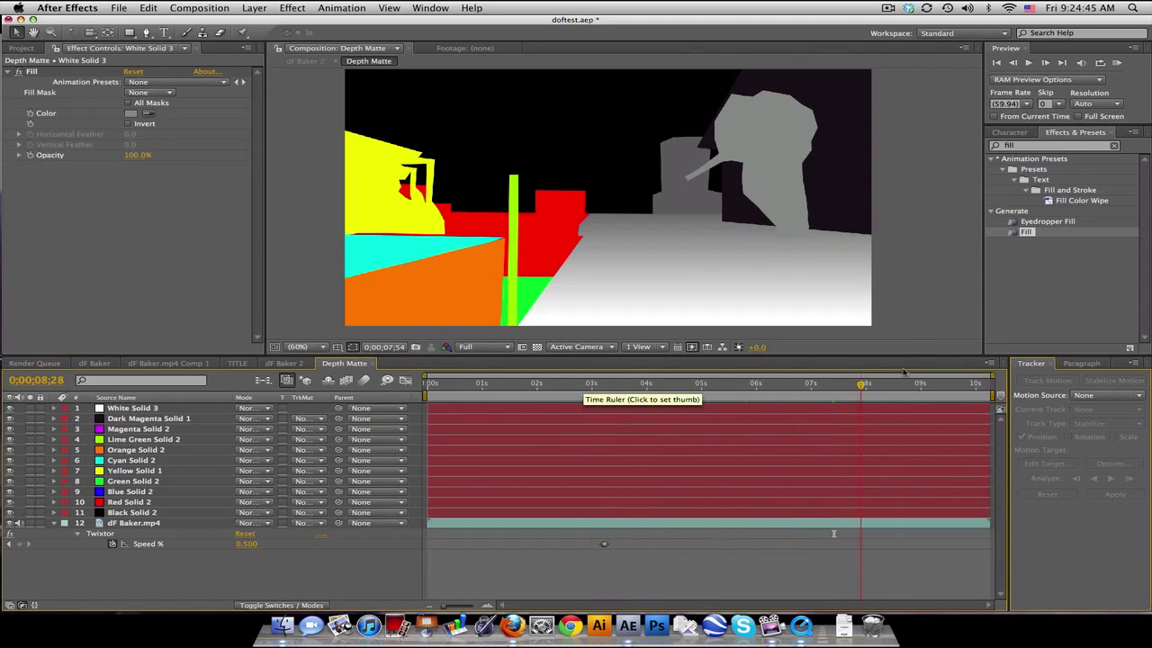
pyautogui.click(693, 384)
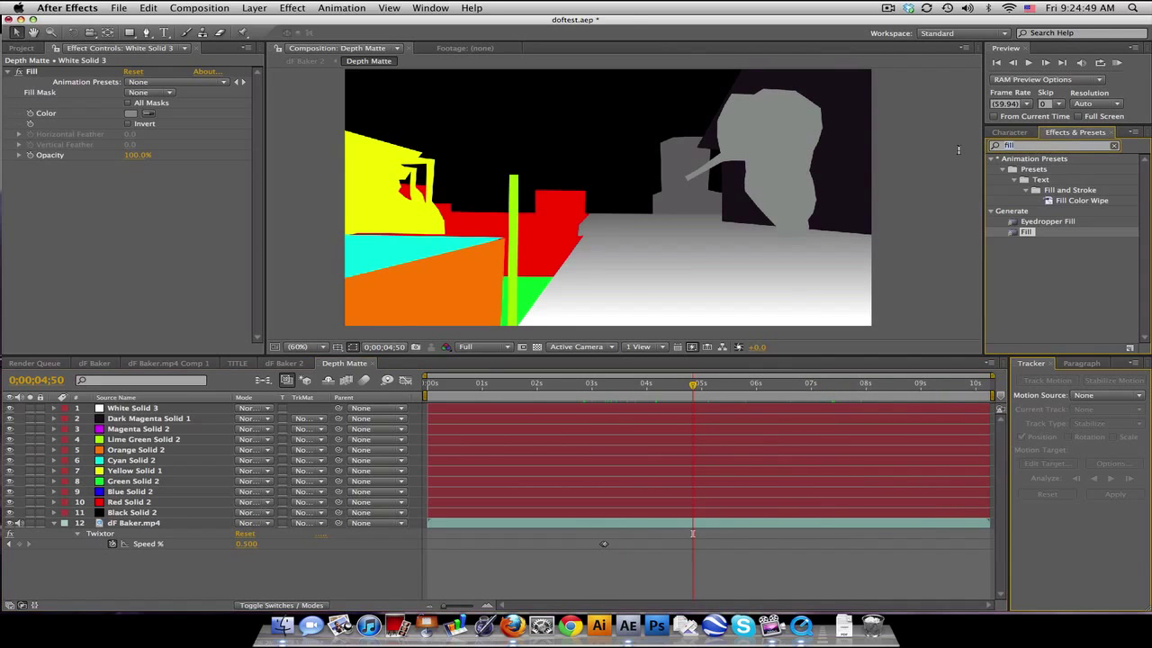
# Apply a linear Ramp to the dark magenta solid, starting at 713.3, 211.7 and ending at 1286.7, 230.0.
pyautogui.write('ramp')
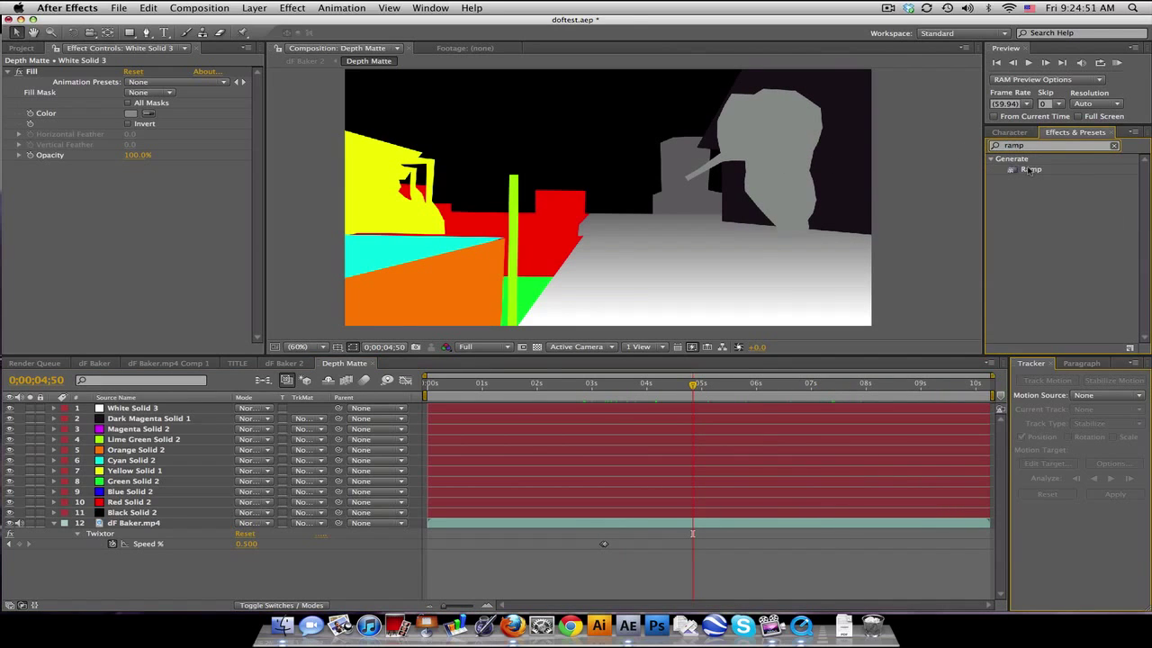
pyautogui.moveTo(1031, 170); pyautogui.dragTo(130, 420)
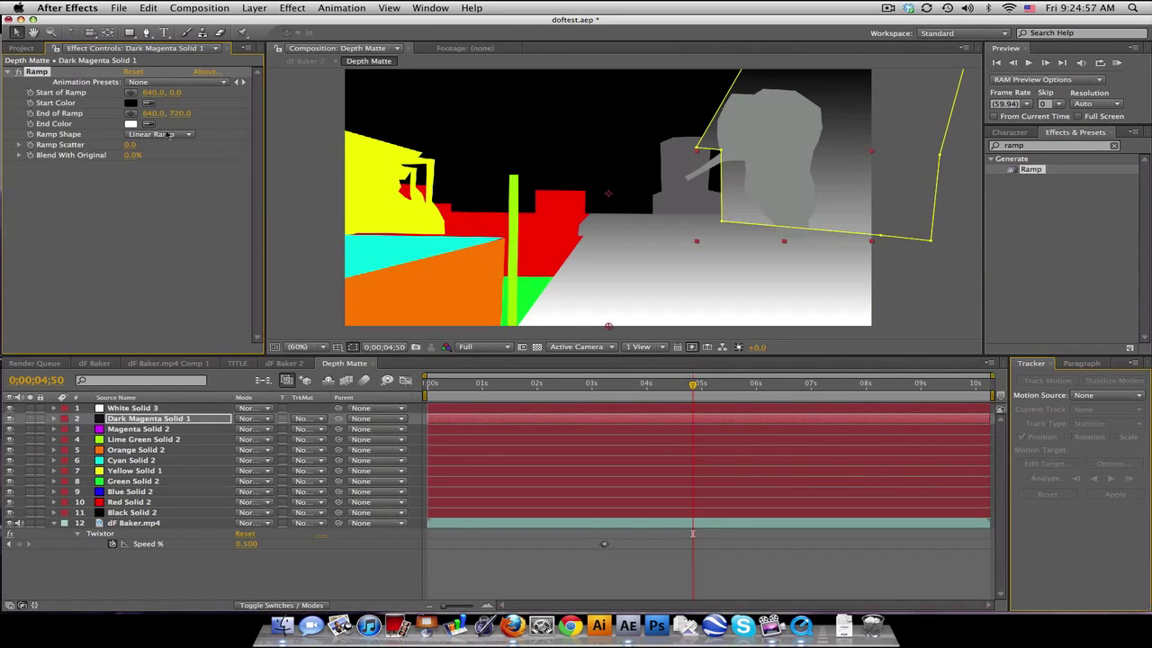
pyautogui.moveTo(155, 114); pyautogui.dragTo(198, 112)
pyautogui.click(130, 92)
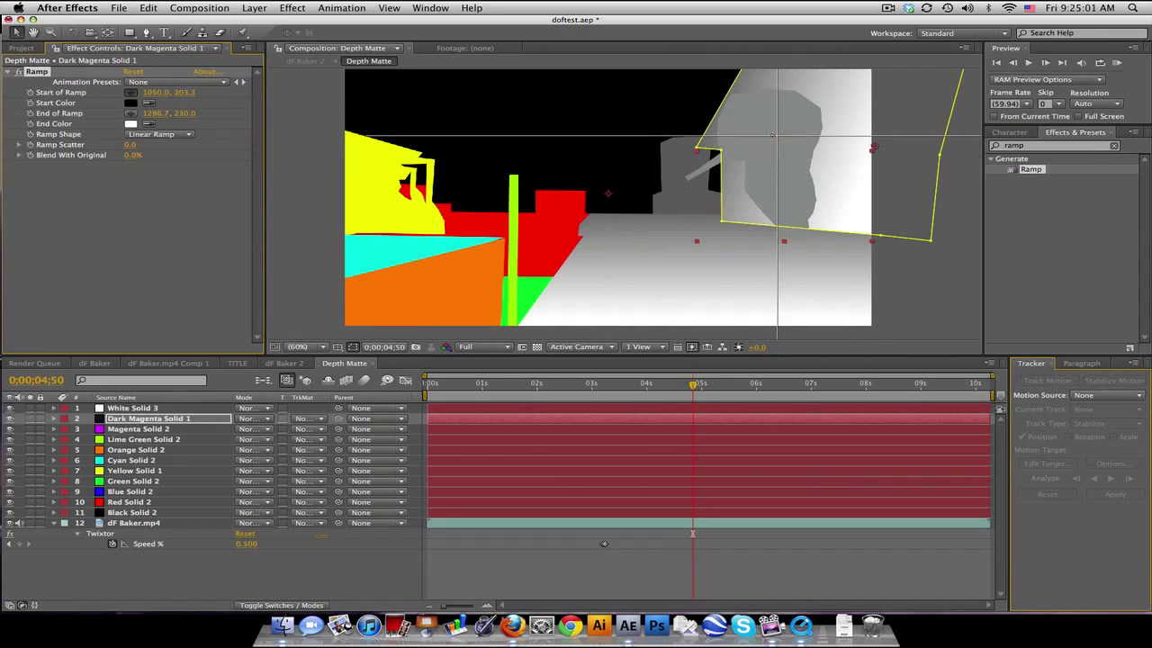
pyautogui.click(638, 139)
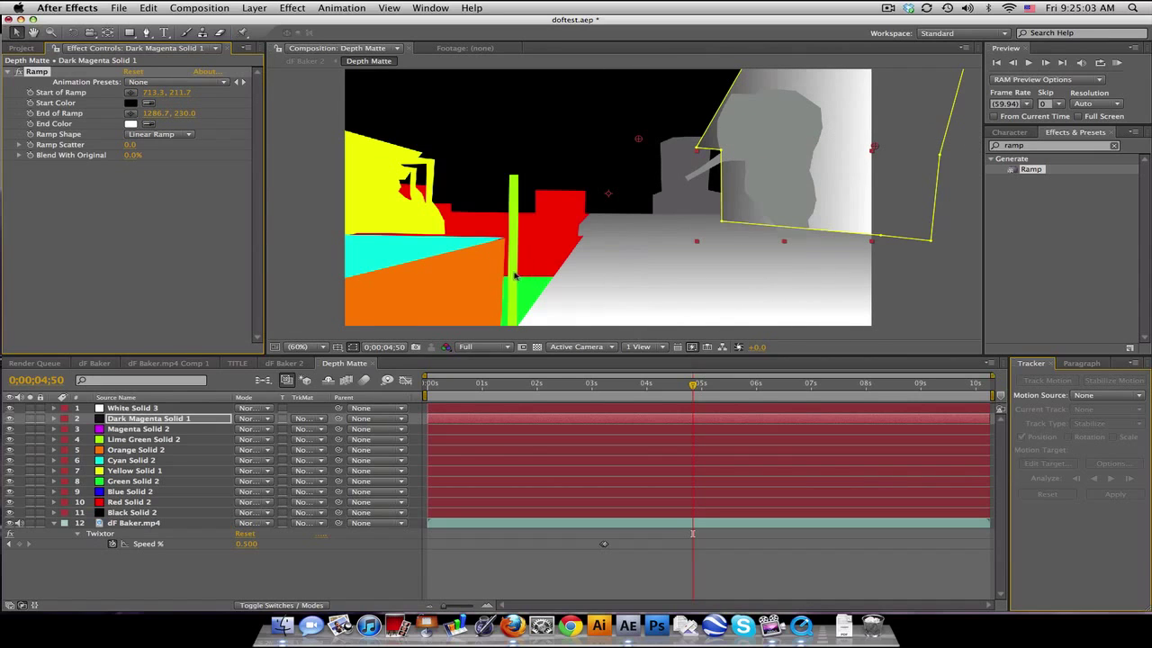
# Sample the dark magenta ramp's end and start colors from the rooftop gradient along the wall's base.
pyautogui.click(130, 113)
pyautogui.click(875, 233)
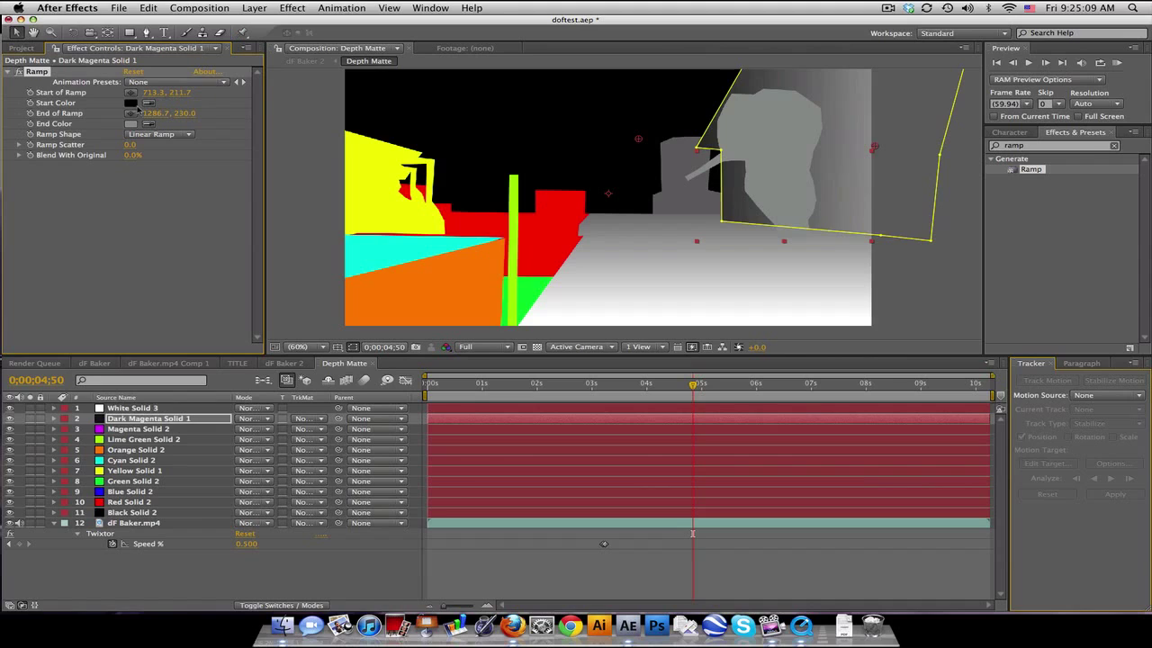
pyautogui.click(147, 103)
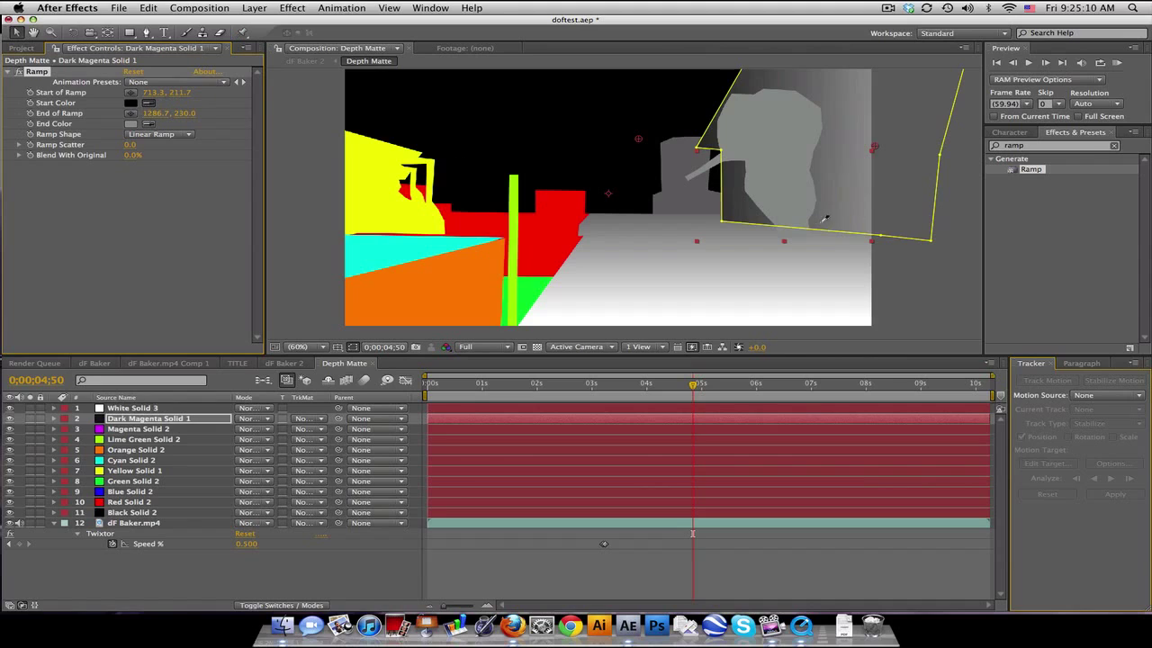
pyautogui.click(722, 217)
pyautogui.click(799, 558)
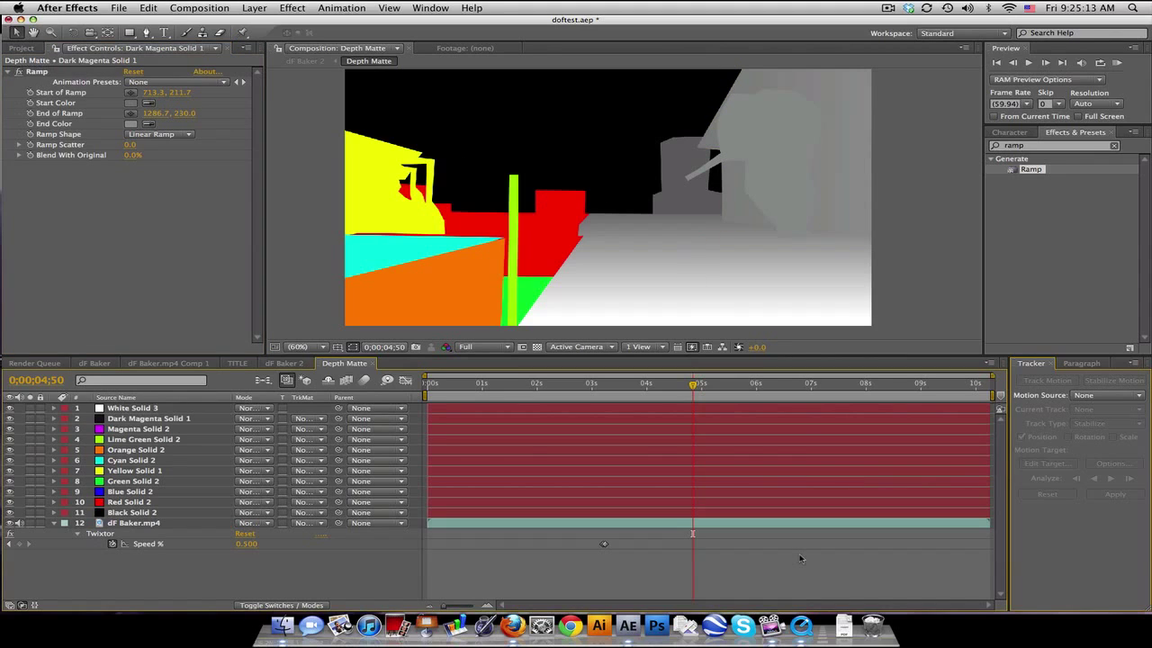
# Lighten the dark magenta ramp's end color to A7A7A7 and darken its start color to a deeper gray.
pyautogui.click(131, 125)
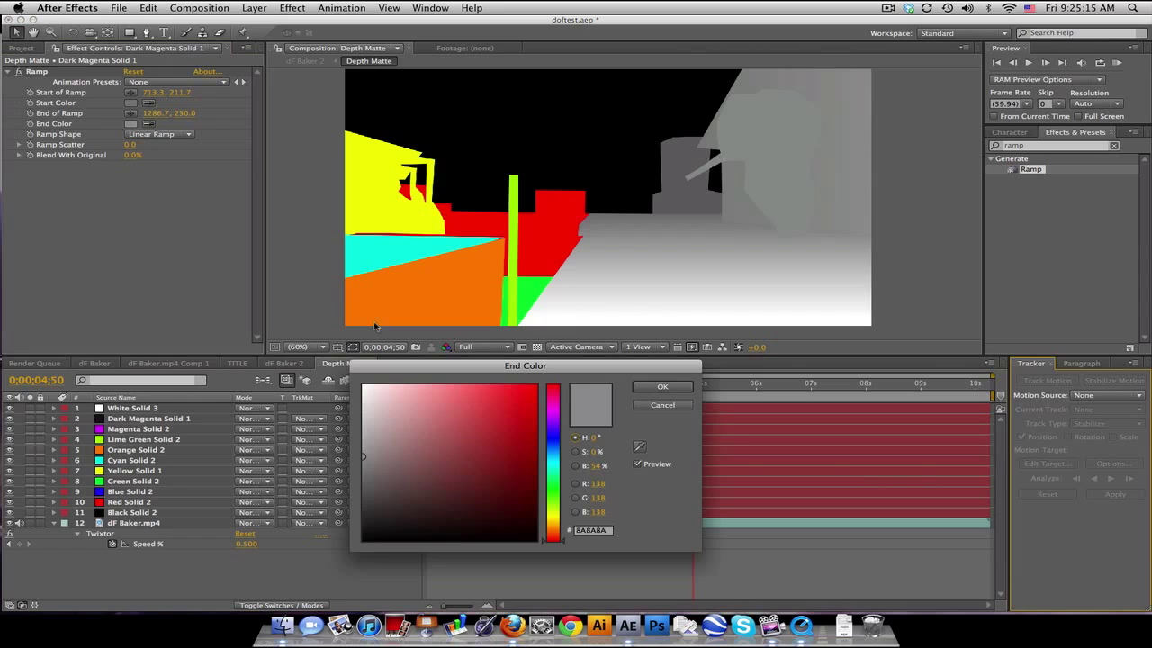
pyautogui.click(362, 440)
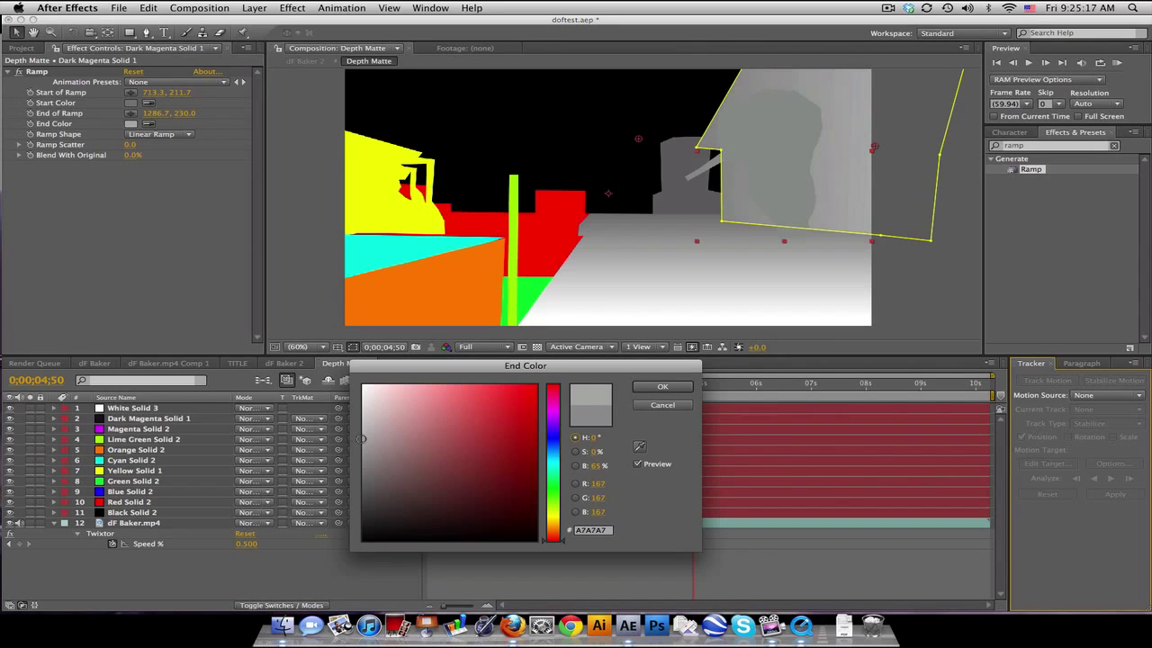
pyautogui.click(645, 386)
pyautogui.click(752, 563)
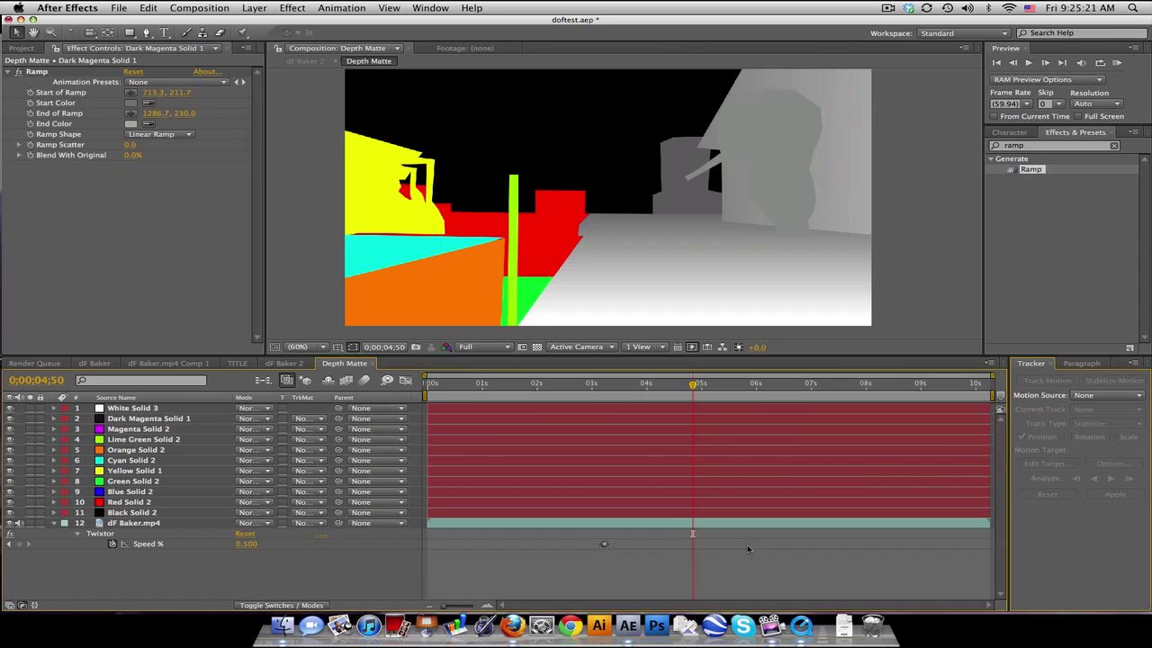
pyautogui.click(132, 104)
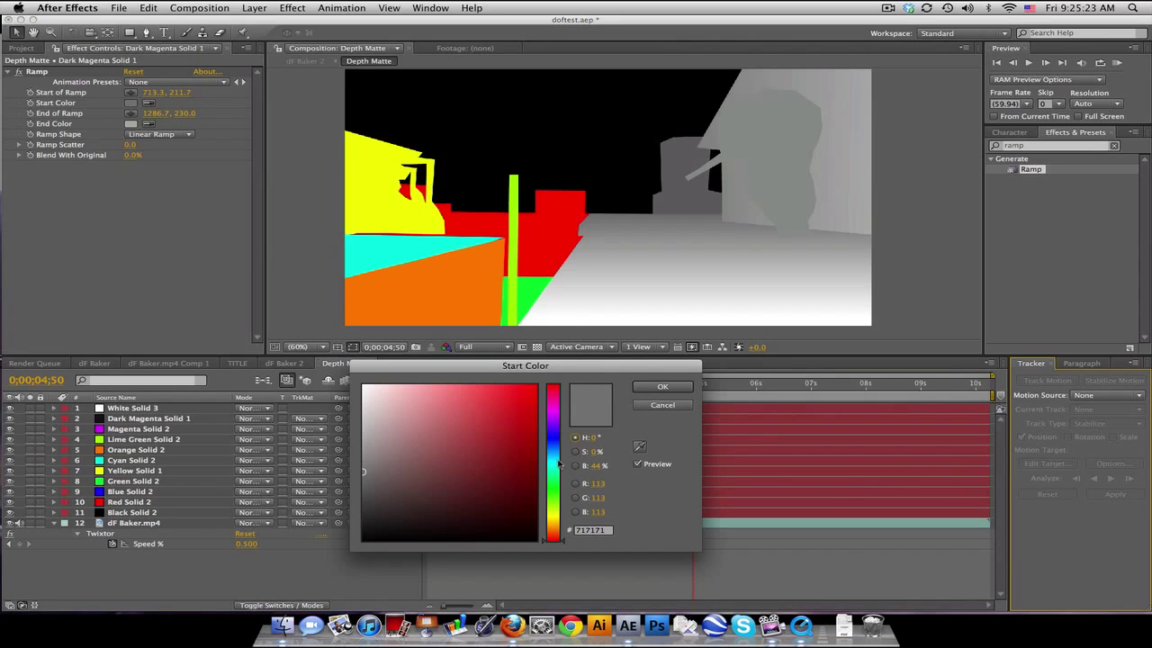
pyautogui.moveTo(363, 471); pyautogui.dragTo(361, 487)
pyautogui.click(687, 389)
pyautogui.click(734, 561)
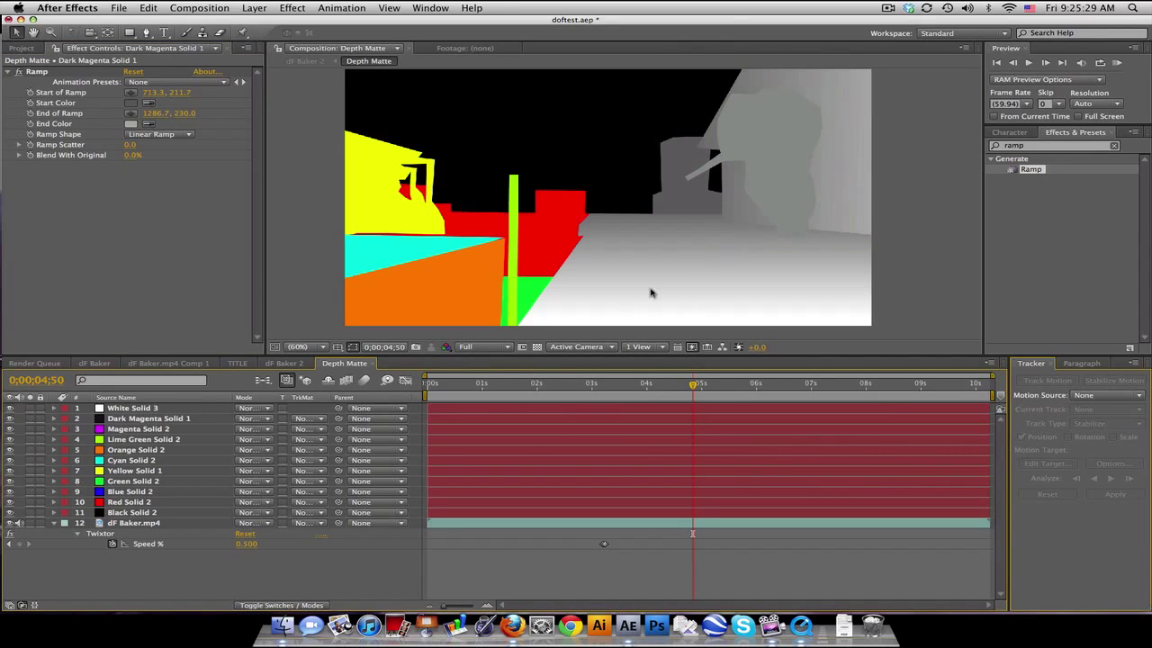
# Apply a linear Ramp to the orange solid, starting at about 493.3, 248.3 and ending at 160.0, 805.0.
pyautogui.moveTo(1022, 173); pyautogui.dragTo(197, 451)
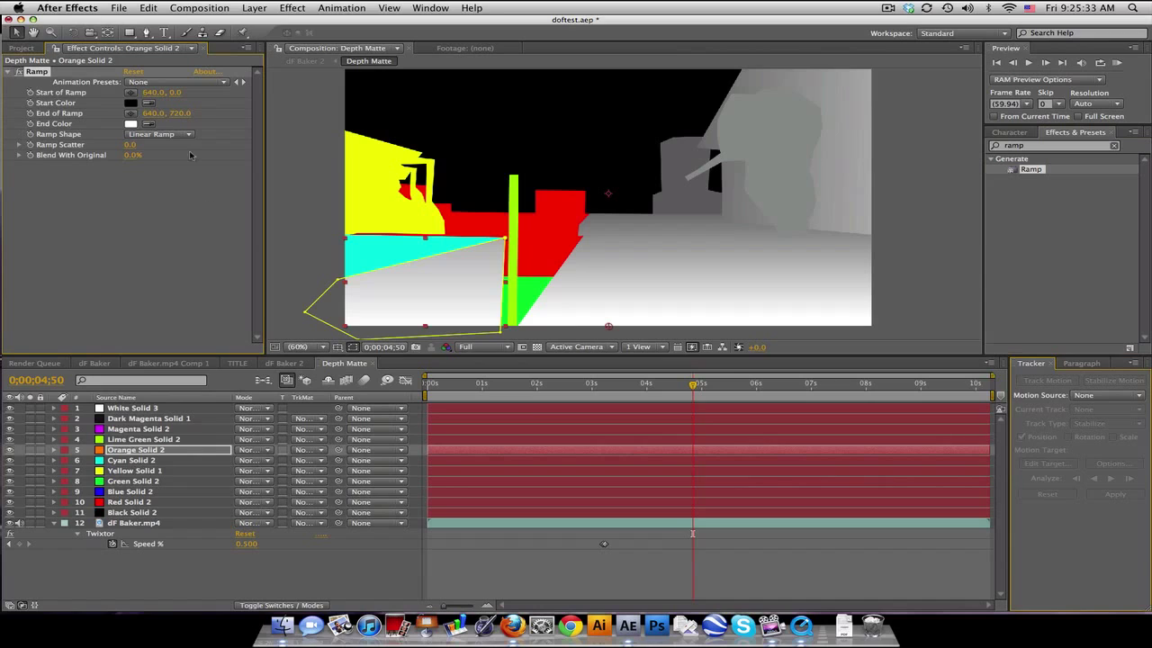
pyautogui.click(130, 113)
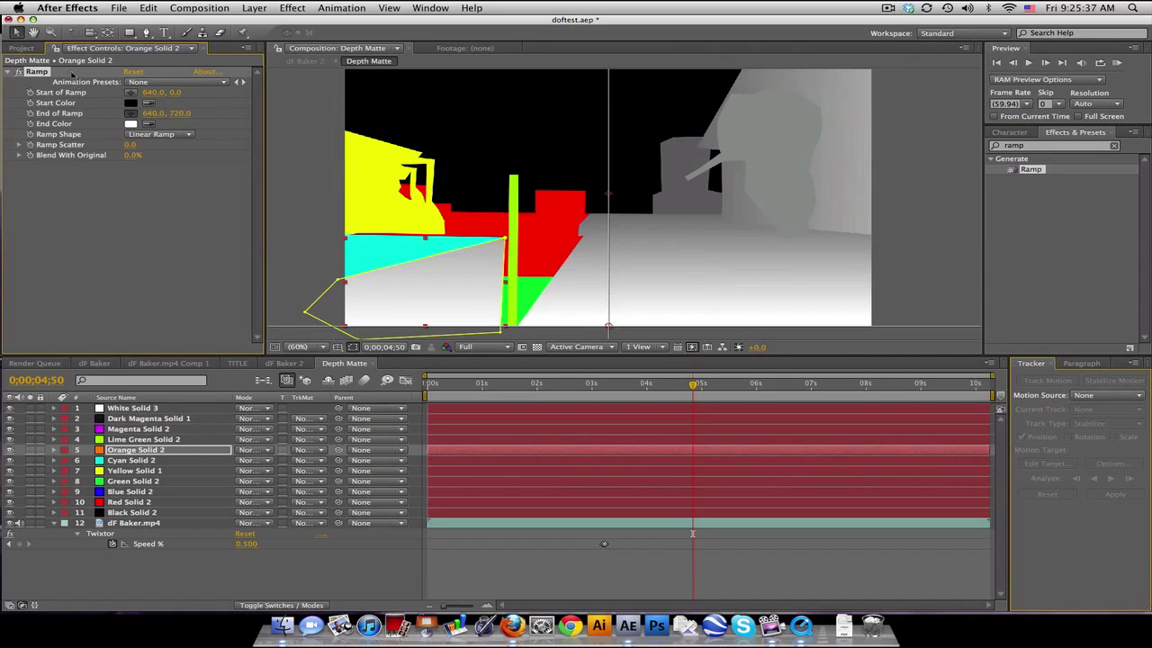
pyautogui.moveTo(180, 95); pyautogui.dragTo(153, 93)
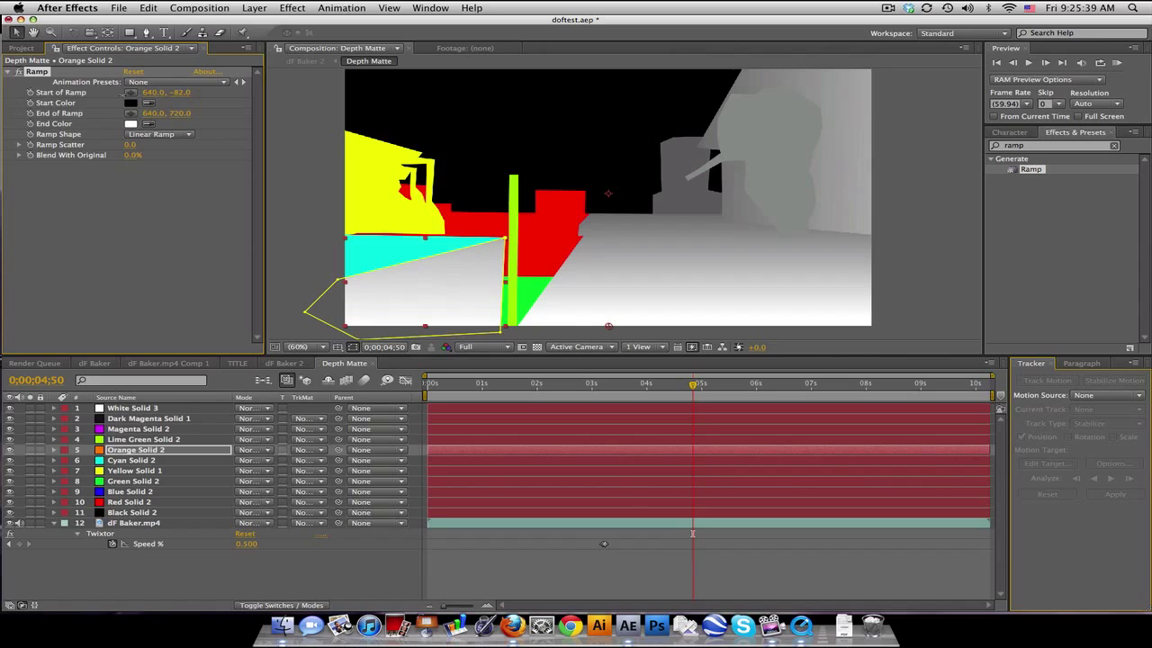
pyautogui.click(130, 92)
pyautogui.click(543, 127)
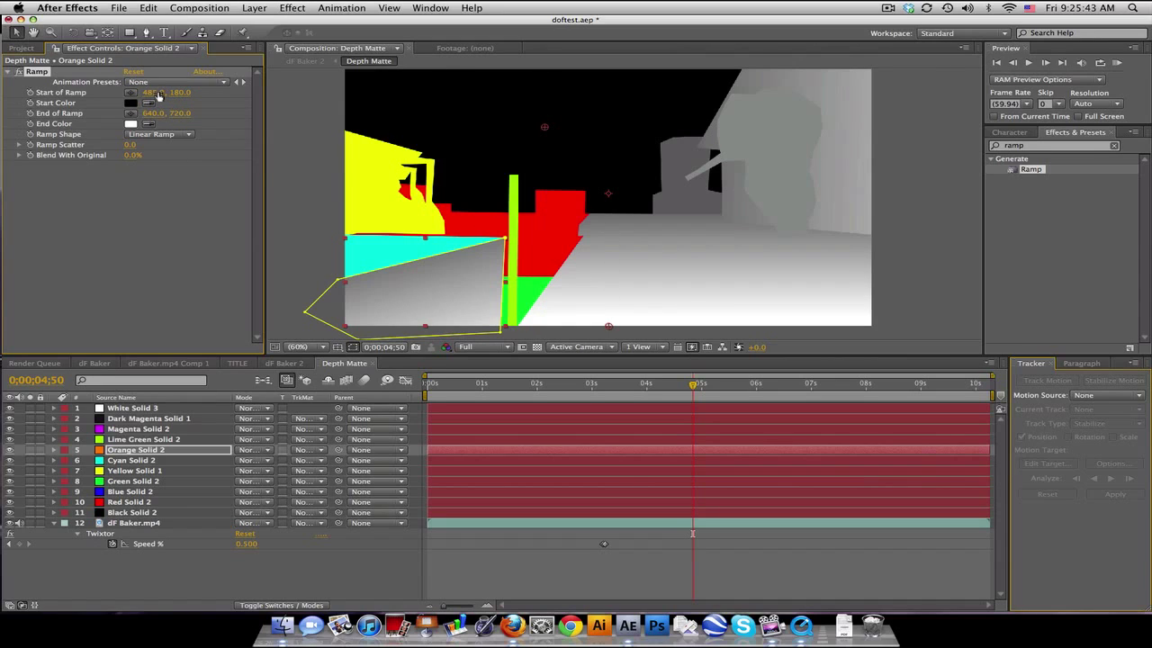
pyautogui.moveTo(545, 128); pyautogui.dragTo(551, 129)
pyautogui.moveTo(609, 326); pyautogui.dragTo(411, 362)
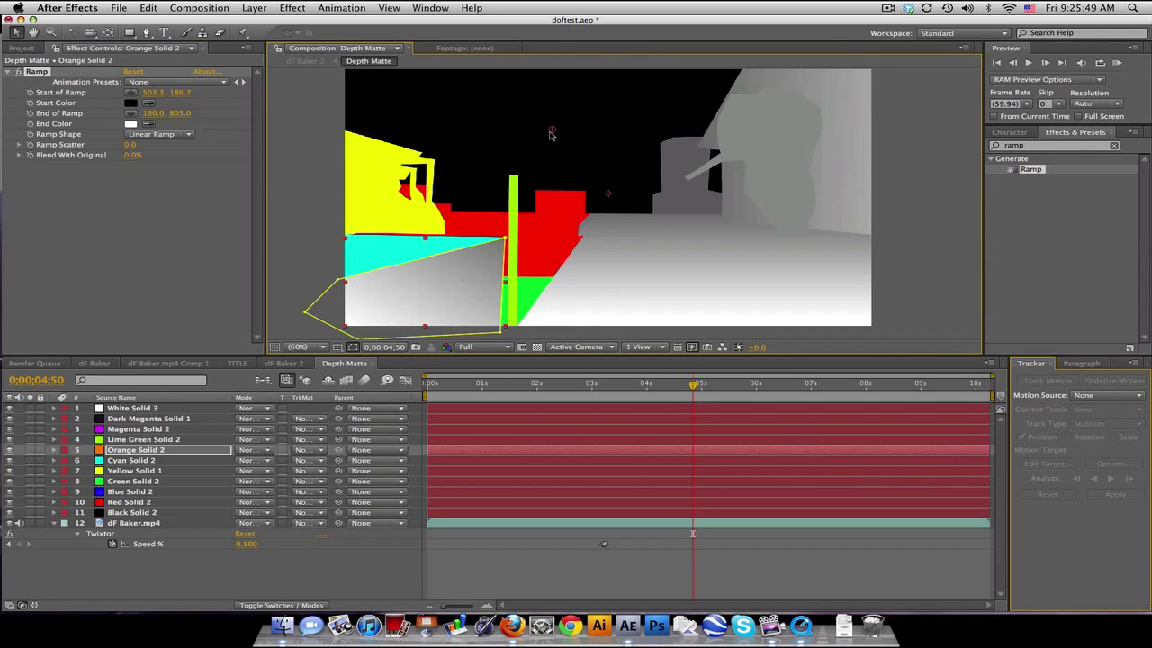
pyautogui.moveTo(550, 134); pyautogui.dragTo(546, 157)
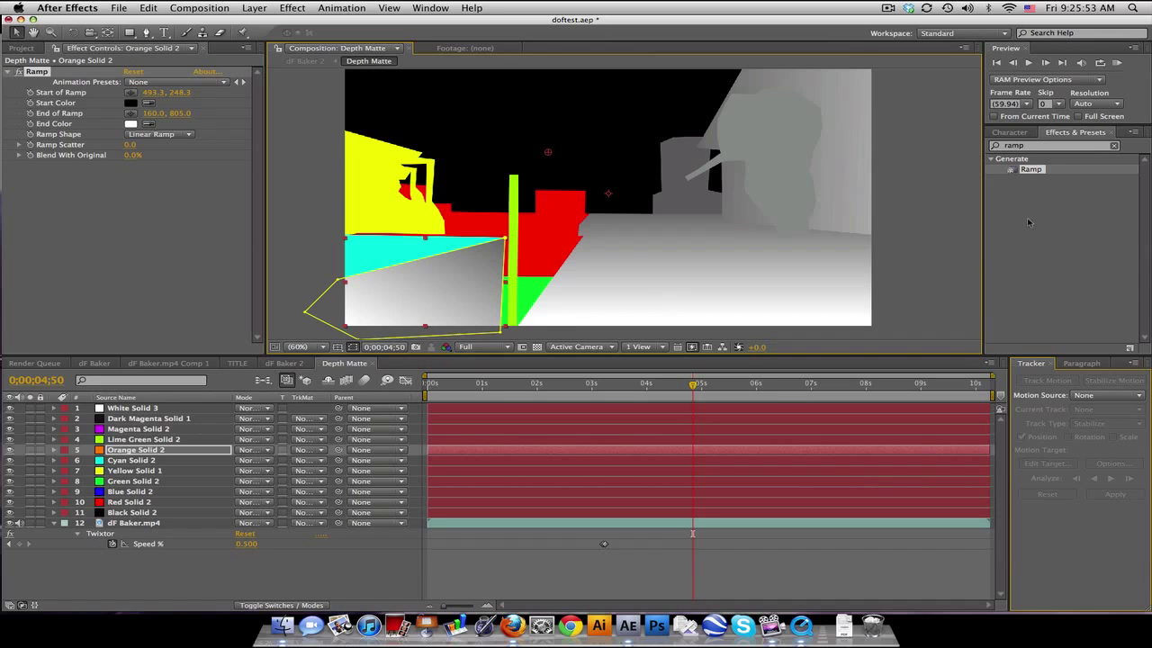
# Apply a linear Ramp to the cyan solid, starting at 291.7, 366.7 in dark gray and ending at -100.0, 668.3.
pyautogui.click(307, 311)
pyautogui.click(306, 309)
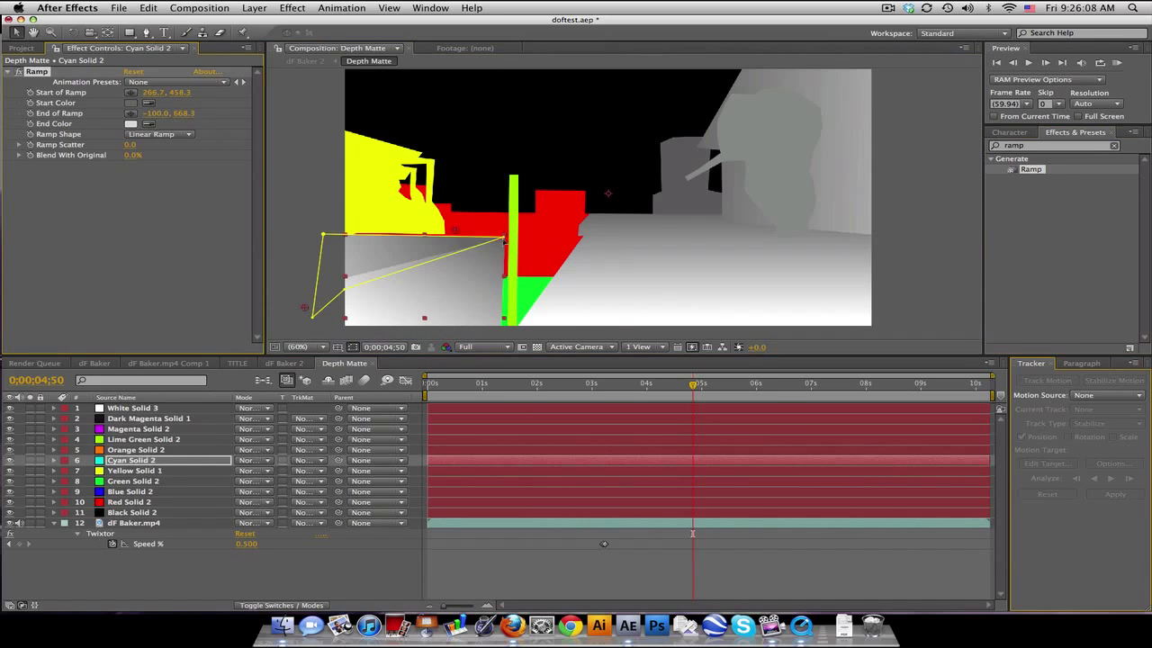
pyautogui.click(130, 103)
pyautogui.click(362, 483)
pyautogui.press('Return')
# Fill the lime green pole solid with gray and apply a dark-gray-start Ramp to the yellow solid from 250.0, 255.0 to -11.7, 406.7.
pyautogui.click(512, 221)
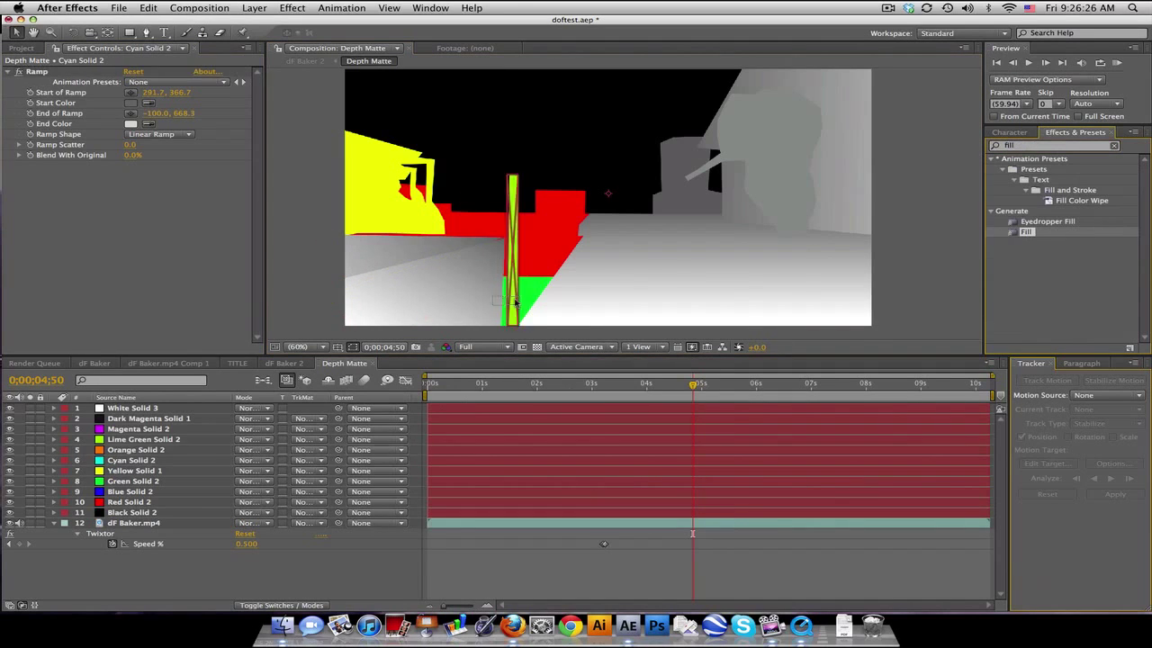
pyautogui.moveTo(1030, 169); pyautogui.dragTo(396, 180)
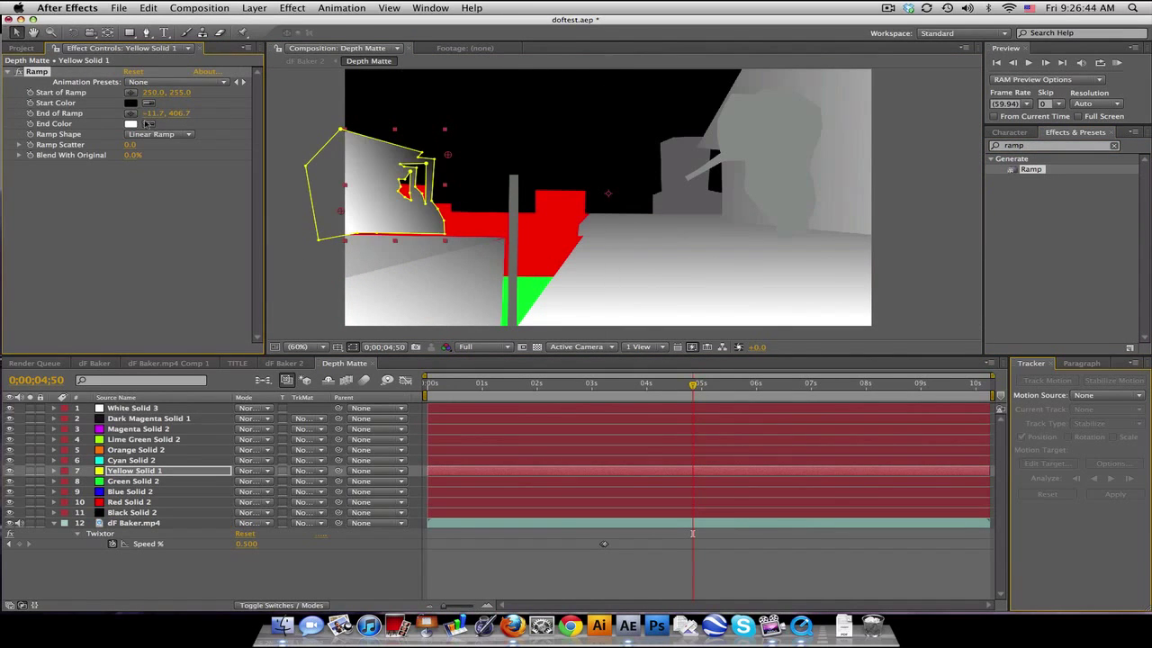
pyautogui.click(131, 102)
pyautogui.click(362, 498)
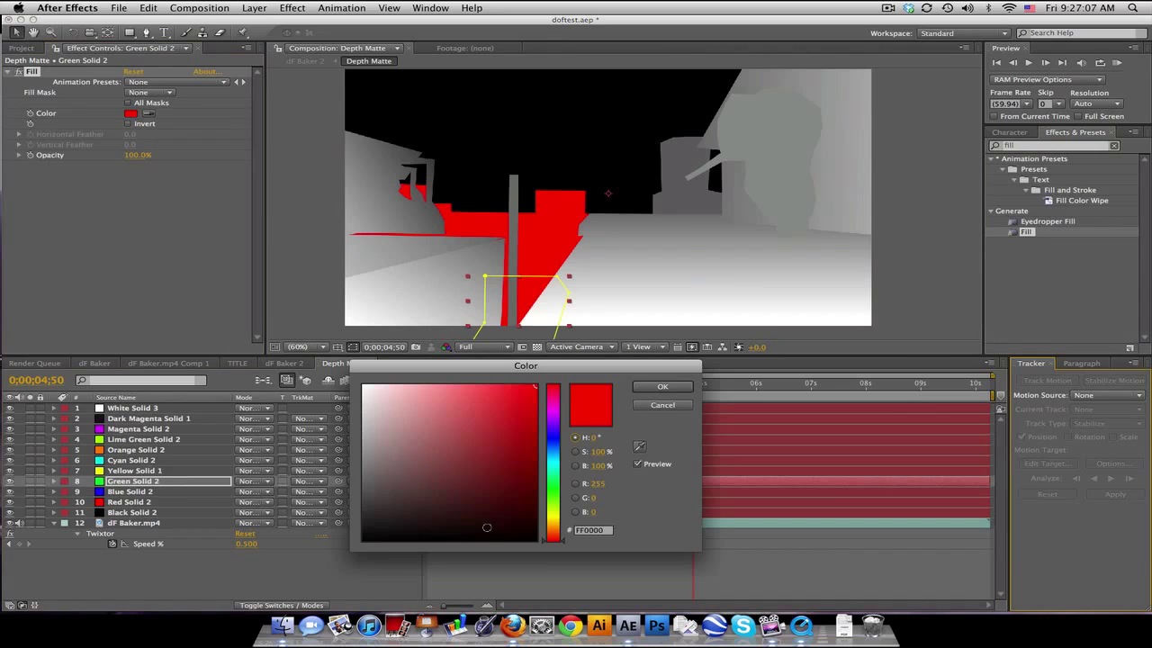
# Apply Fill to the green solid in dark gray and to the red solid in 1E1E1E, and scrub through the finished matte.
pyautogui.click(363, 500)
pyautogui.click(652, 389)
pyautogui.click(129, 501)
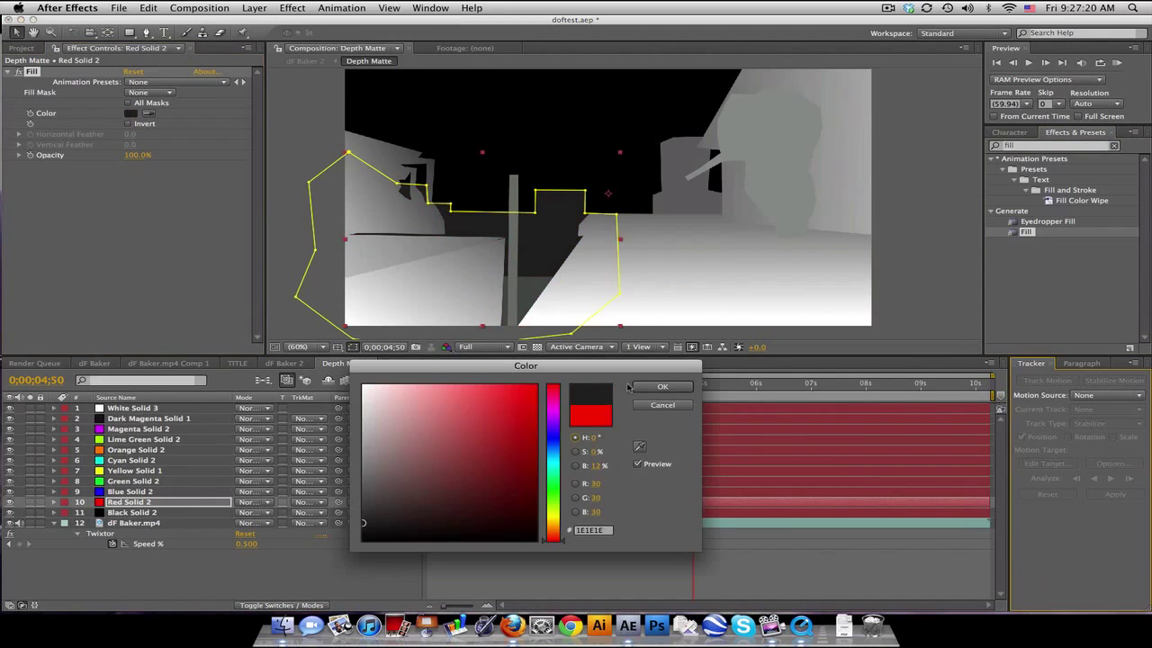
pyautogui.click(657, 387)
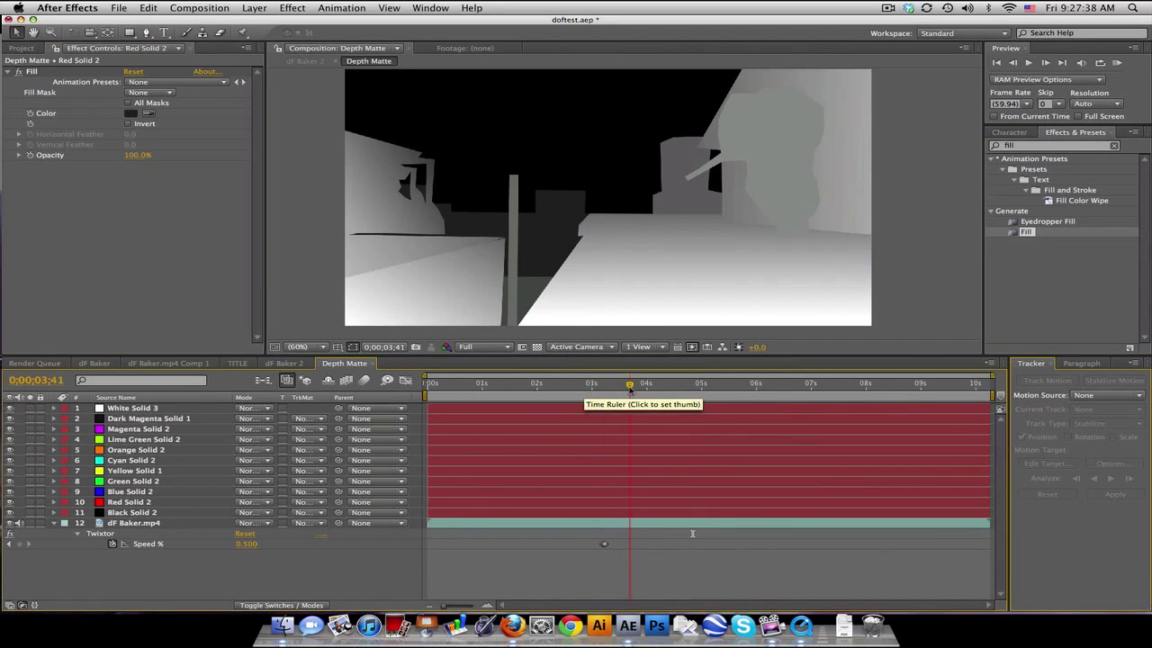
pyautogui.click(630, 385)
pyautogui.moveTo(630, 387); pyautogui.dragTo(735, 387)
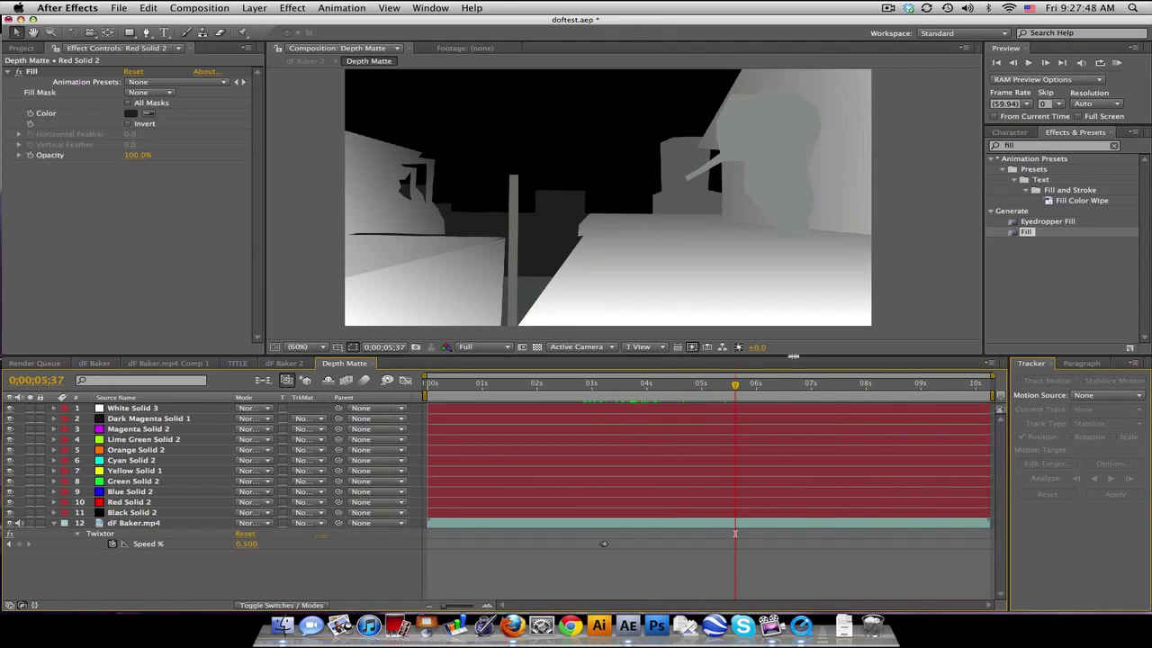
pyautogui.click(732, 387)
pyautogui.moveTo(755, 387); pyautogui.dragTo(853, 387)
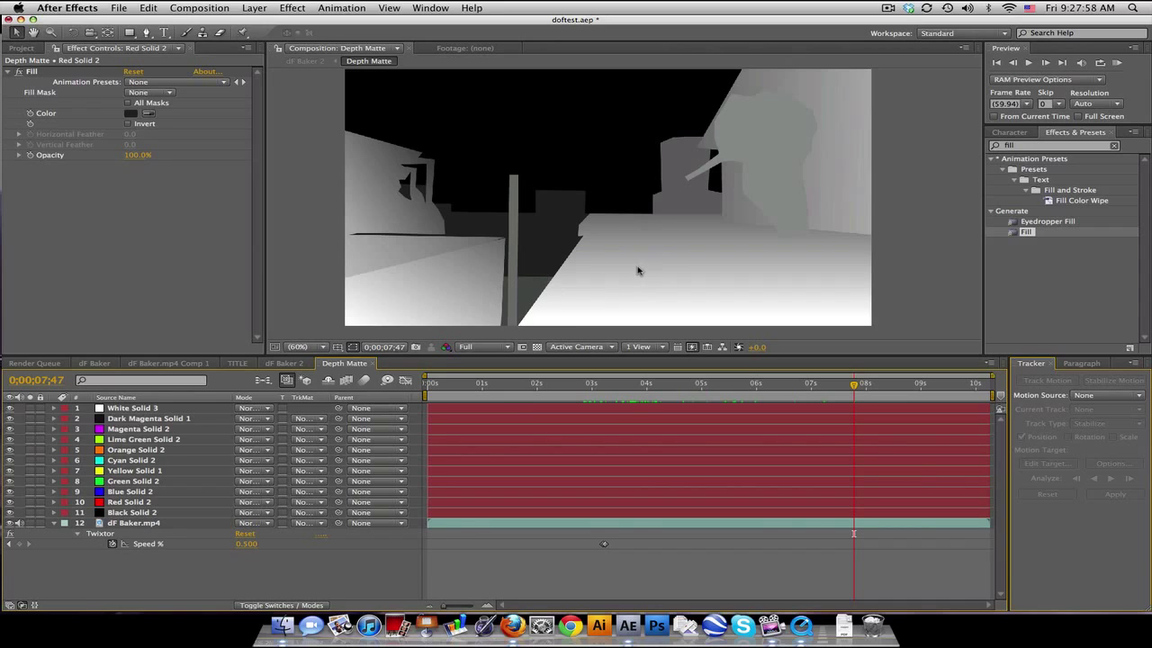
# Hide the Depth Map layer in the dF Baker 2 composition and apply Lens Blur to dF Baker.mp4, collapsing its Twixtor settings.
pyautogui.click(284, 363)
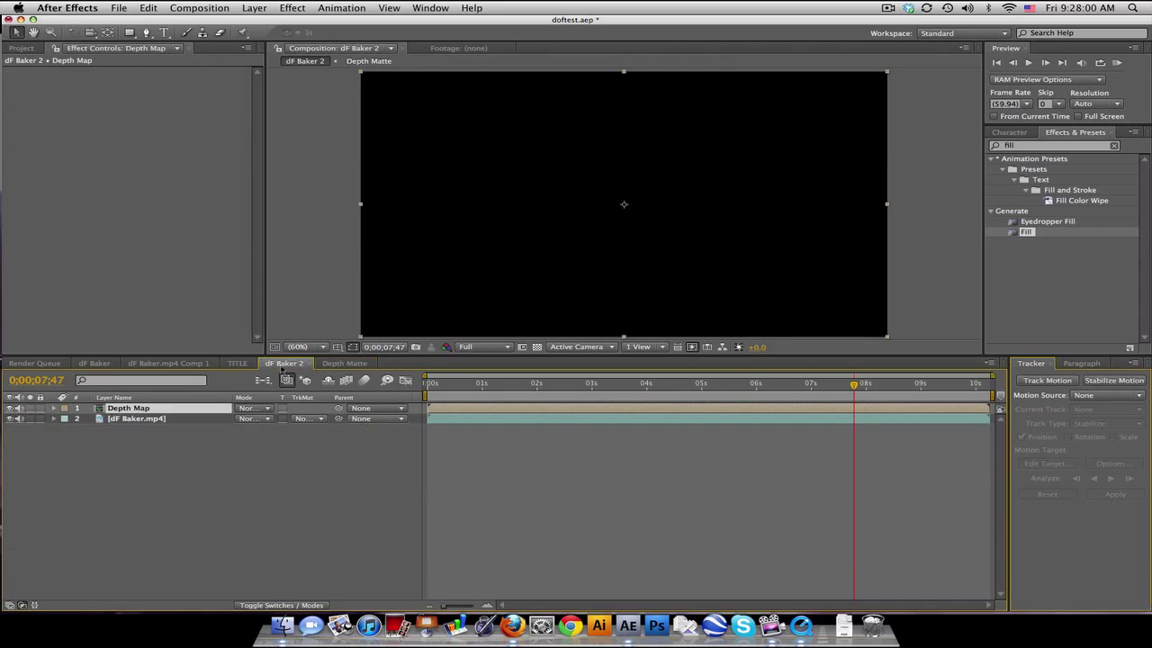
pyautogui.click(11, 409)
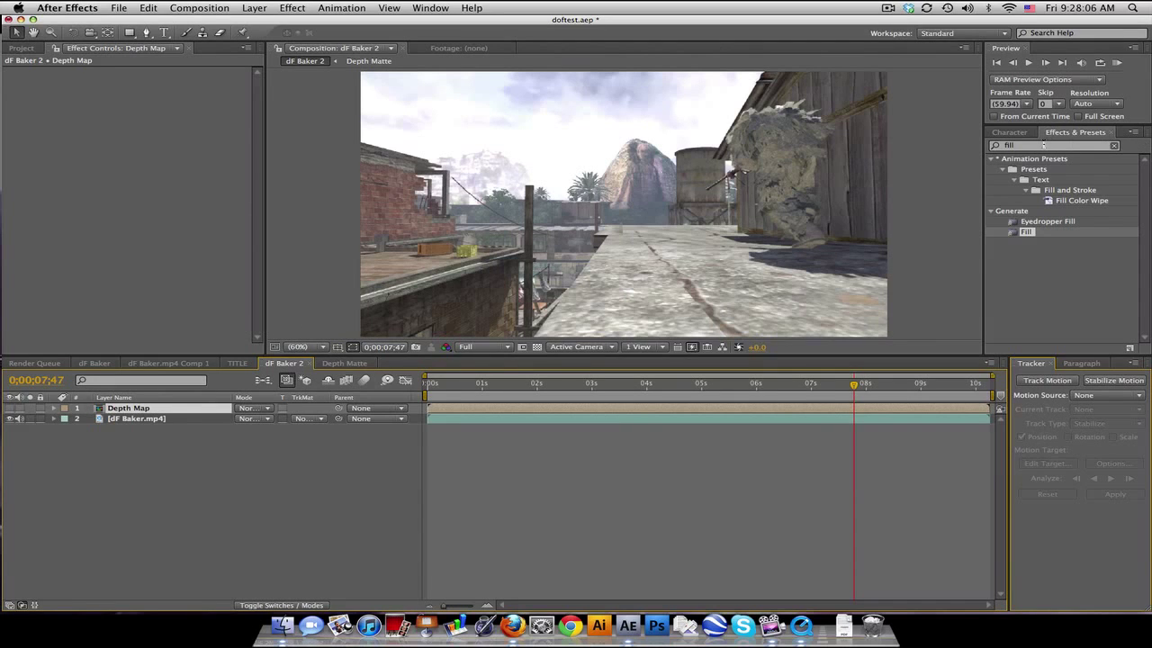
pyautogui.click(1043, 145)
pyautogui.write('lens bl')
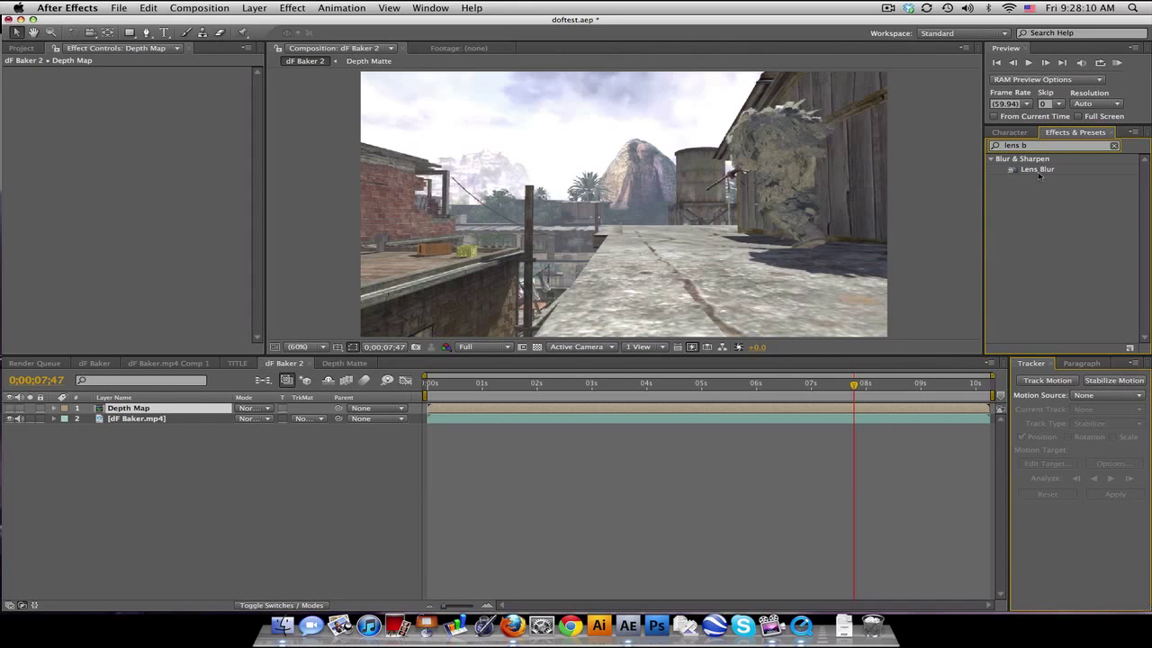
pyautogui.moveTo(1039, 171); pyautogui.dragTo(132, 419)
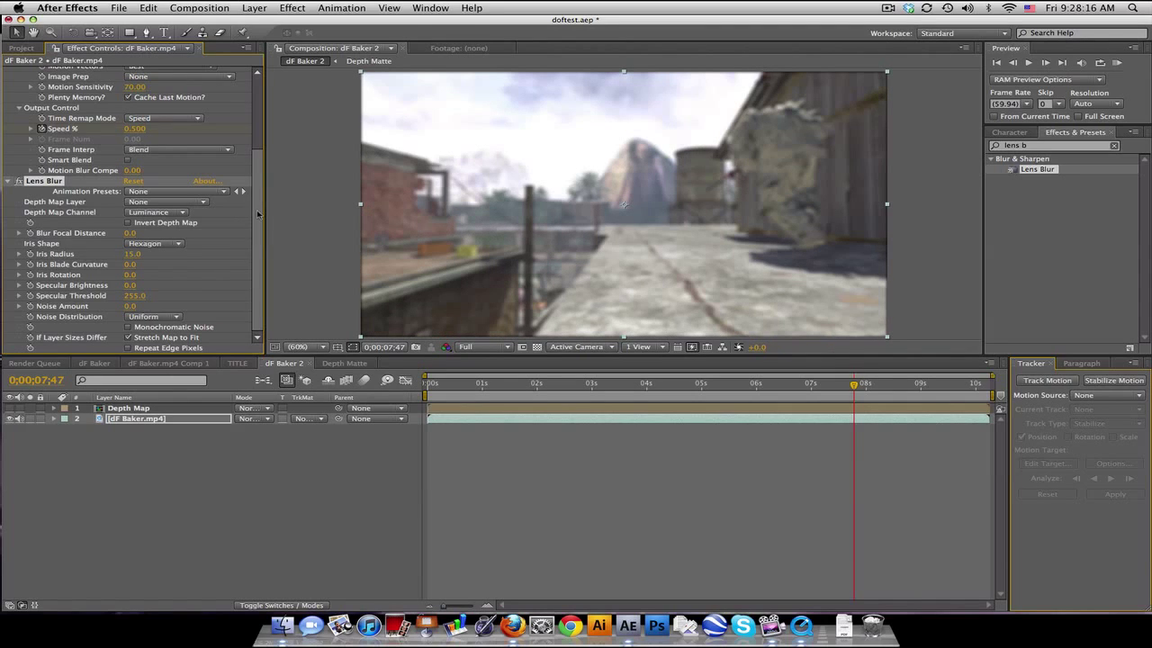
pyautogui.scroll(5, 162, 162)
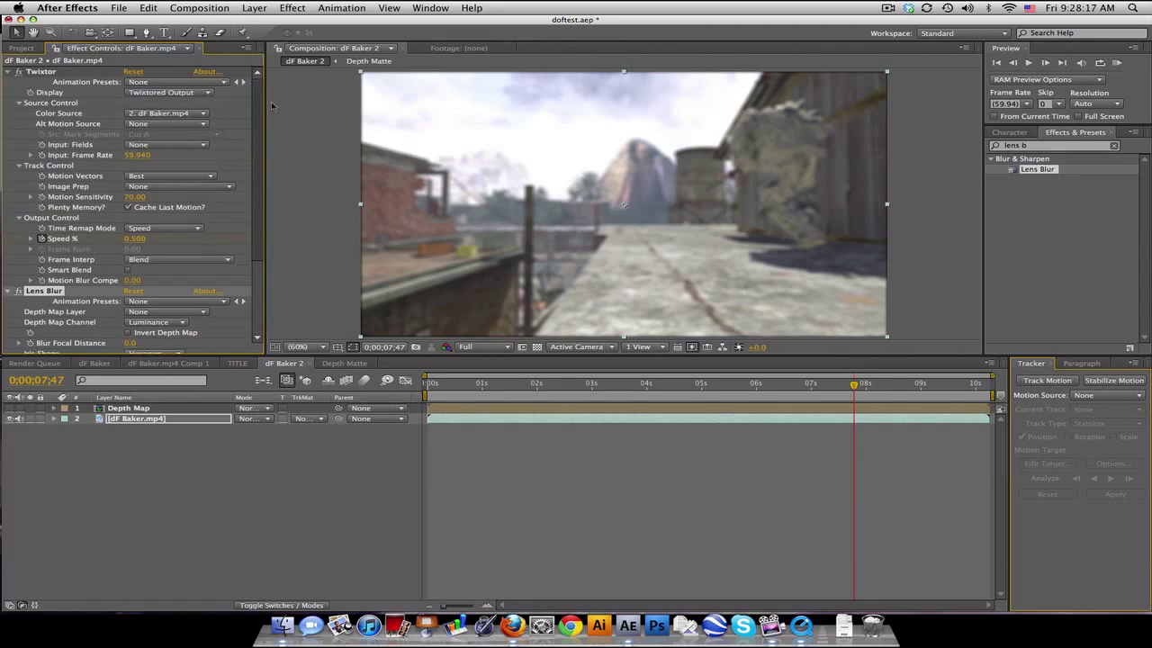
pyautogui.click(7, 72)
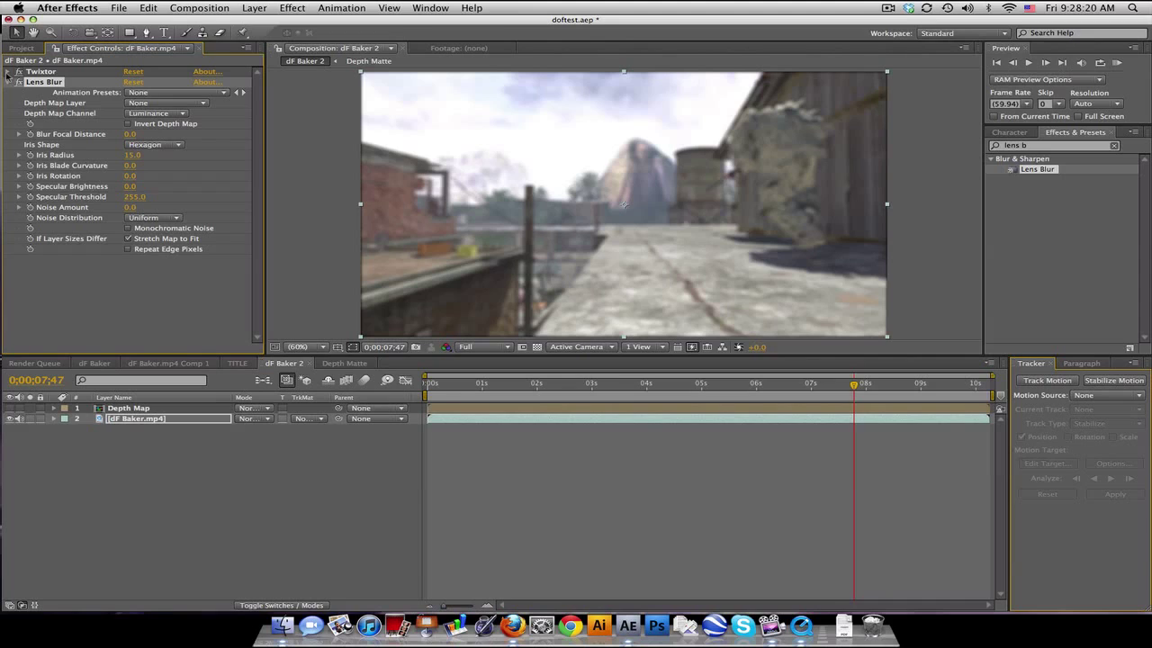
# Set the Lens Blur's depth map layer to 1. Depth Map and compare the footage with the Depth Matte composition.
pyautogui.click(153, 105)
pyautogui.click(161, 121)
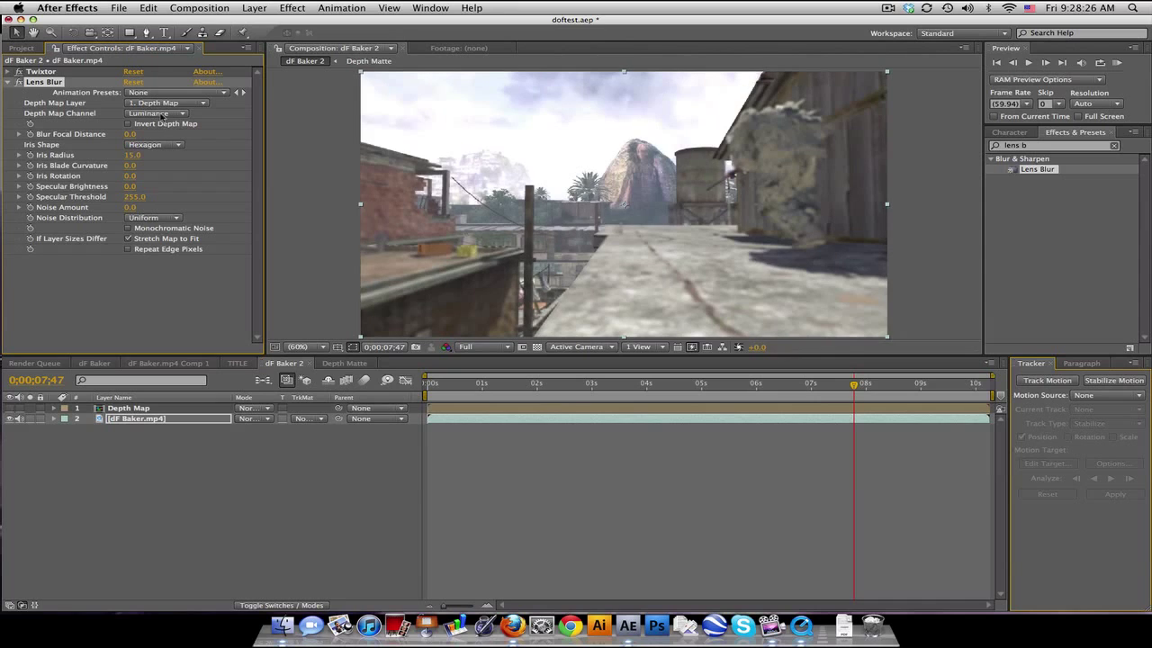
pyautogui.click(351, 364)
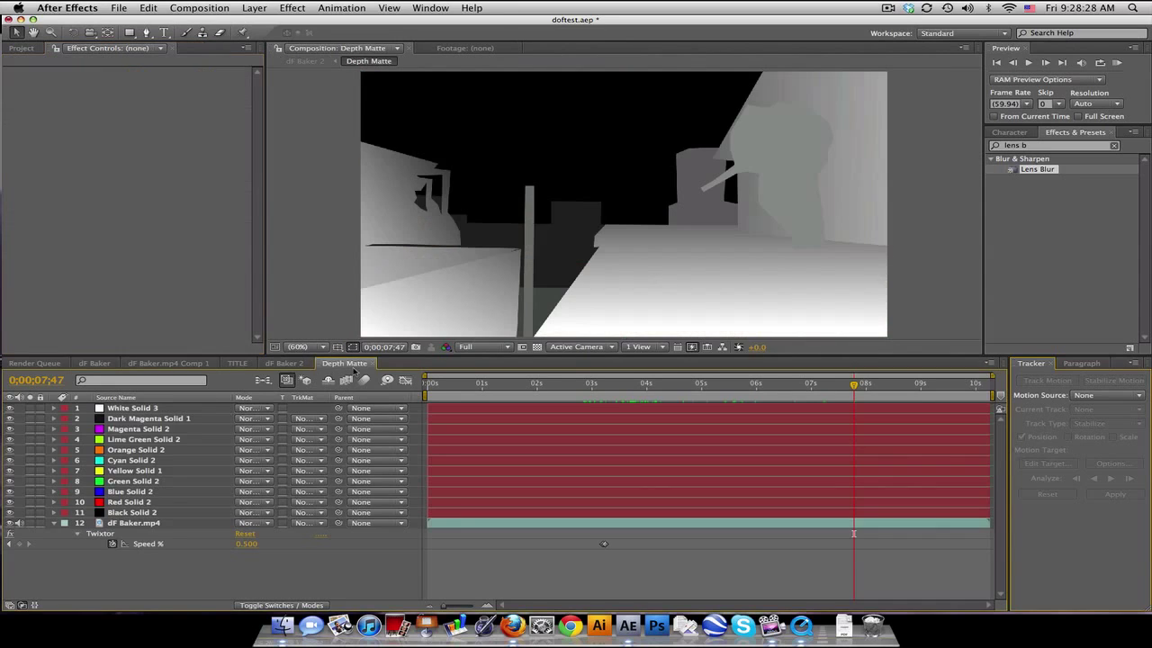
pyautogui.click(282, 364)
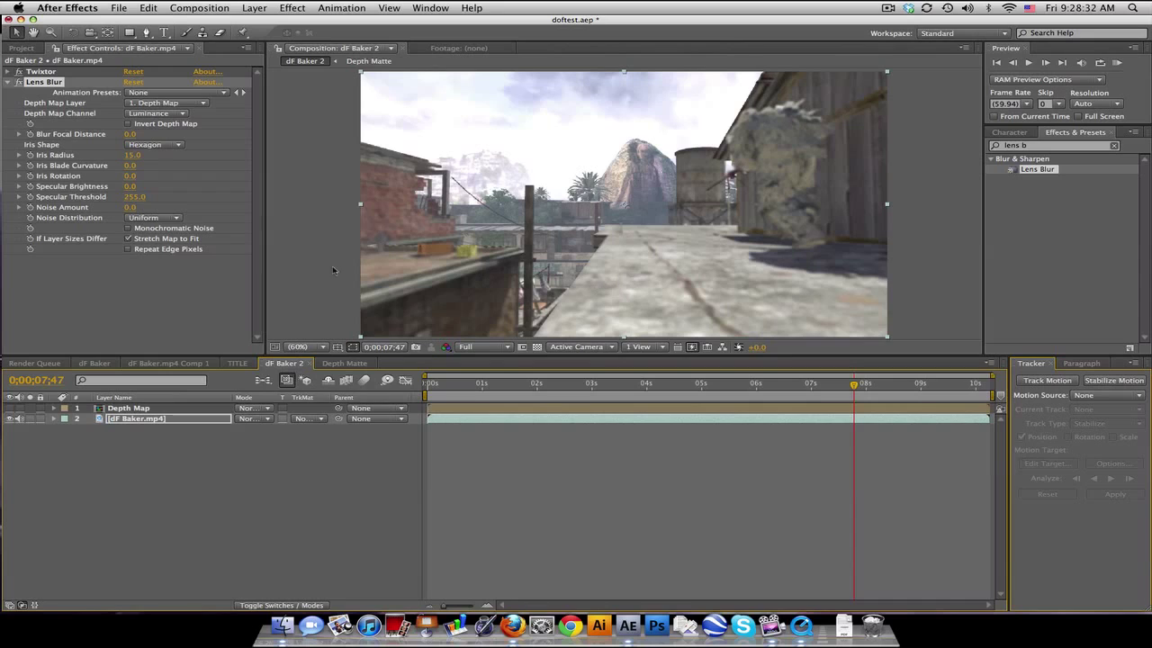
# Set the Lens Blur's iris radius to 30 and blur focal distance to 125, and enable Repeat Edge Pixels.
pyautogui.click(133, 155)
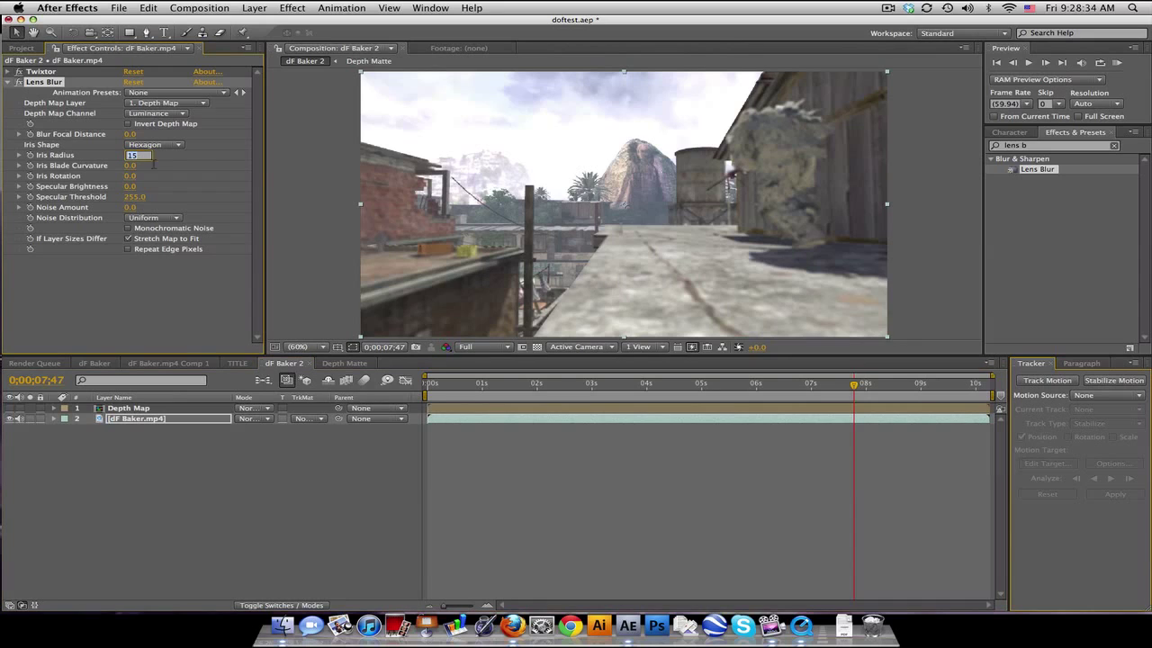
pyautogui.write('30')
pyautogui.press('Return')
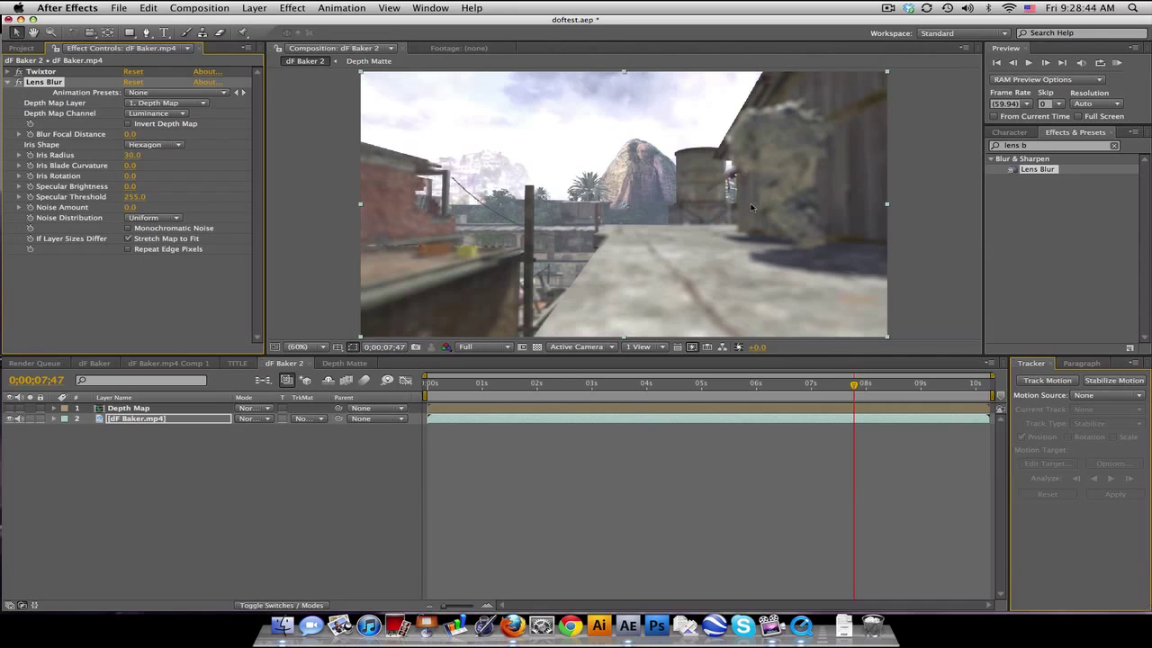
pyautogui.moveTo(130, 134); pyautogui.dragTo(163, 134)
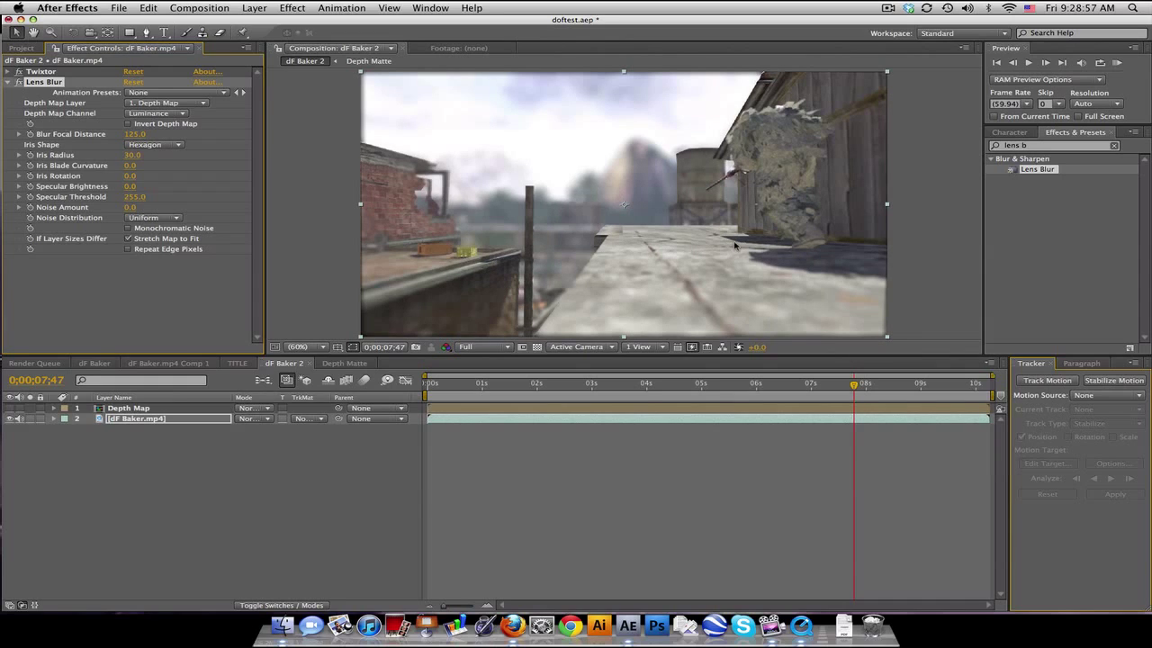
pyautogui.click(130, 250)
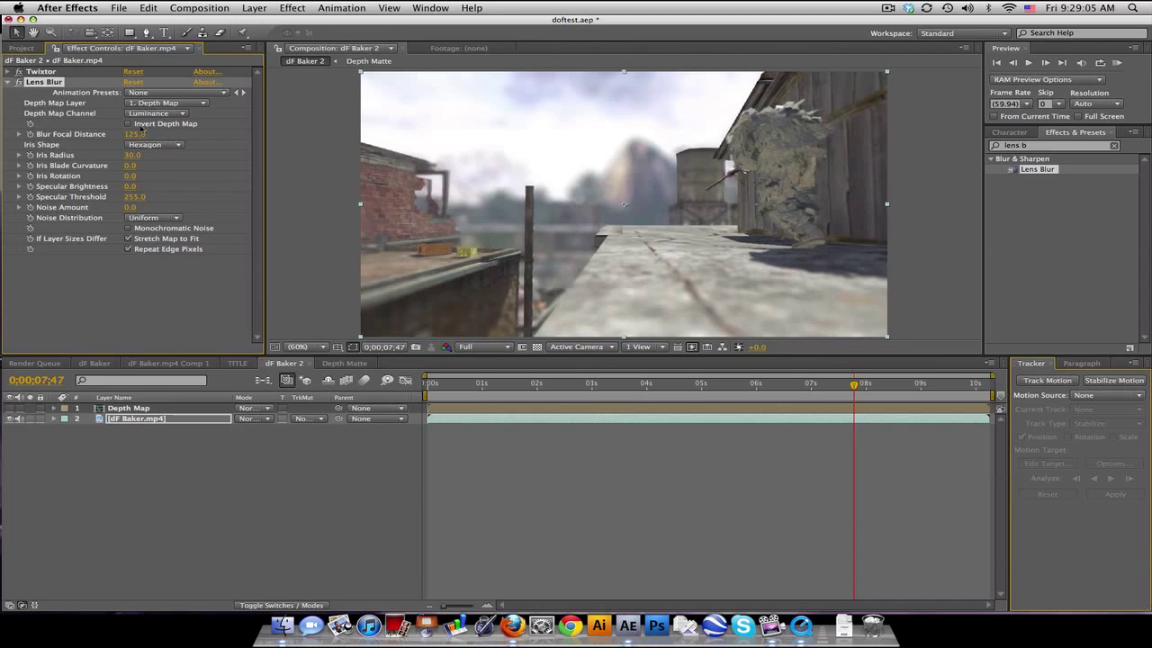
# Try a Pentagon iris, specular brightness 18 and a lower specular threshold on Lens Blur, and restore specular brightness to 0 and threshold to 255.
pyautogui.click(168, 147)
pyautogui.click(168, 135)
pyautogui.moveTo(135, 196)
pyautogui.mouseDown()
pyautogui.moveTo(126, 201)
pyautogui.moveTo(139, 186)
pyautogui.mouseUp()
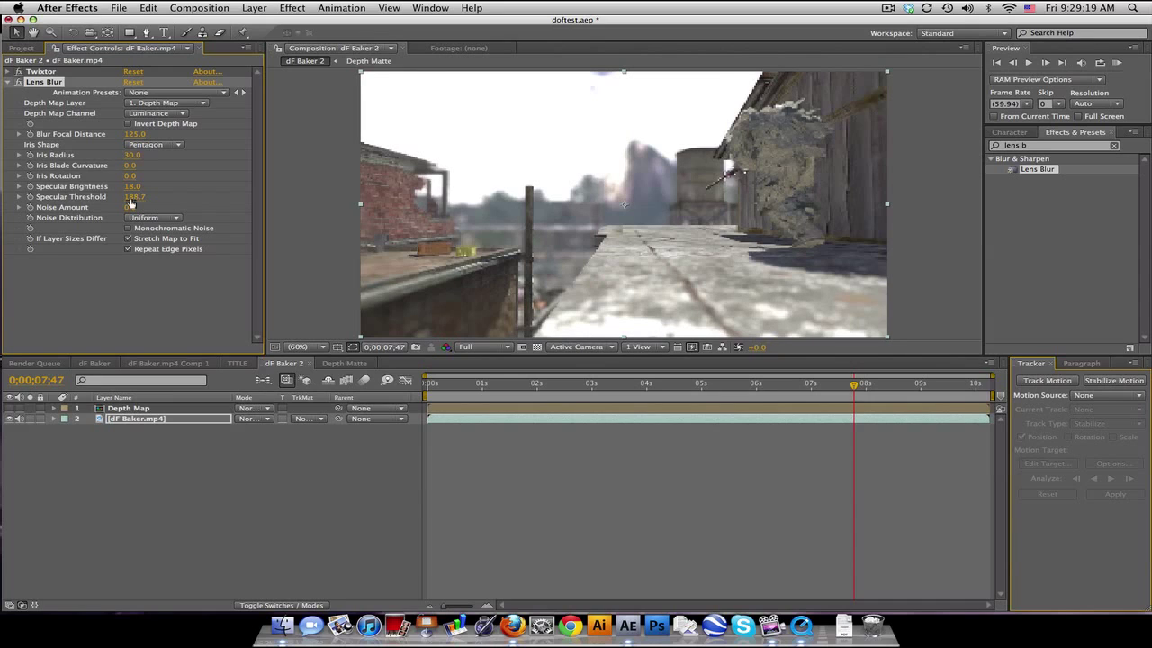
pyautogui.moveTo(130, 204); pyautogui.dragTo(122, 203)
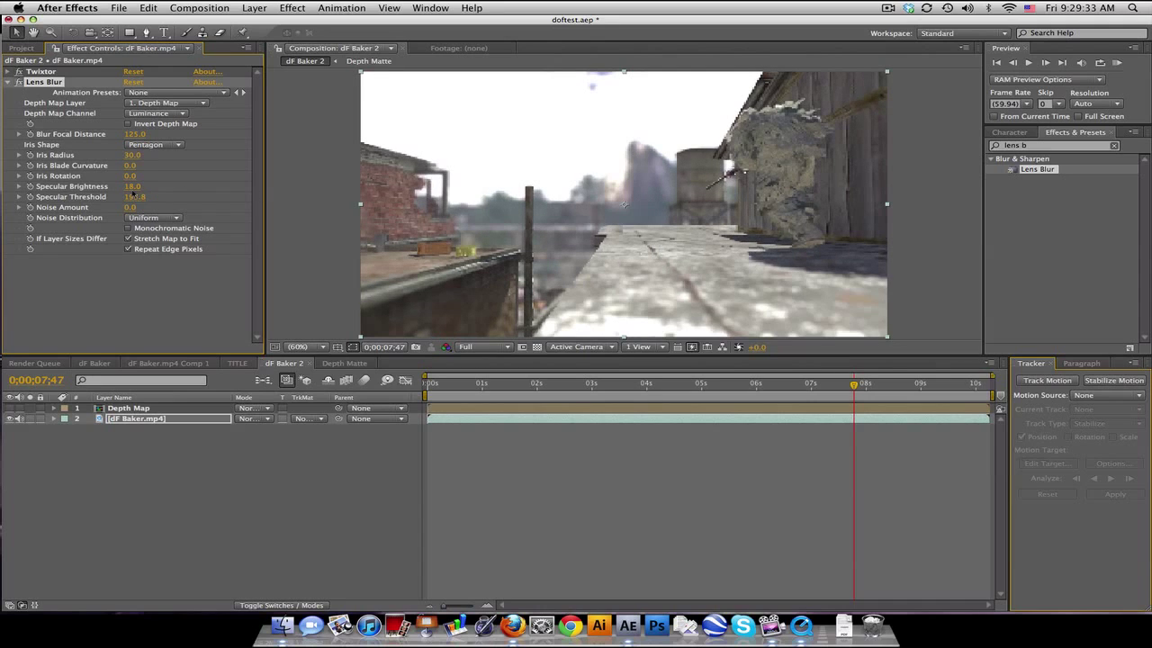
pyautogui.moveTo(135, 197); pyautogui.dragTo(180, 195)
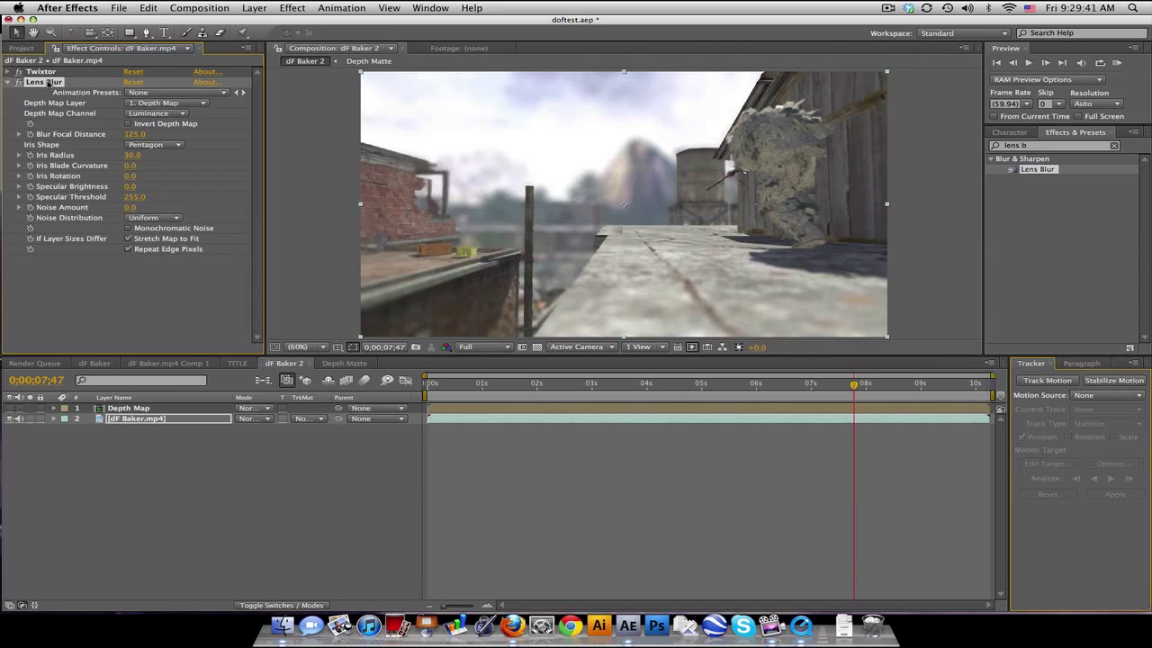
# Remove Lens Blur from dF Baker.mp4 and add a 1280 × 720 px white solid above the Depth Map layer.
pyautogui.press('Delete')
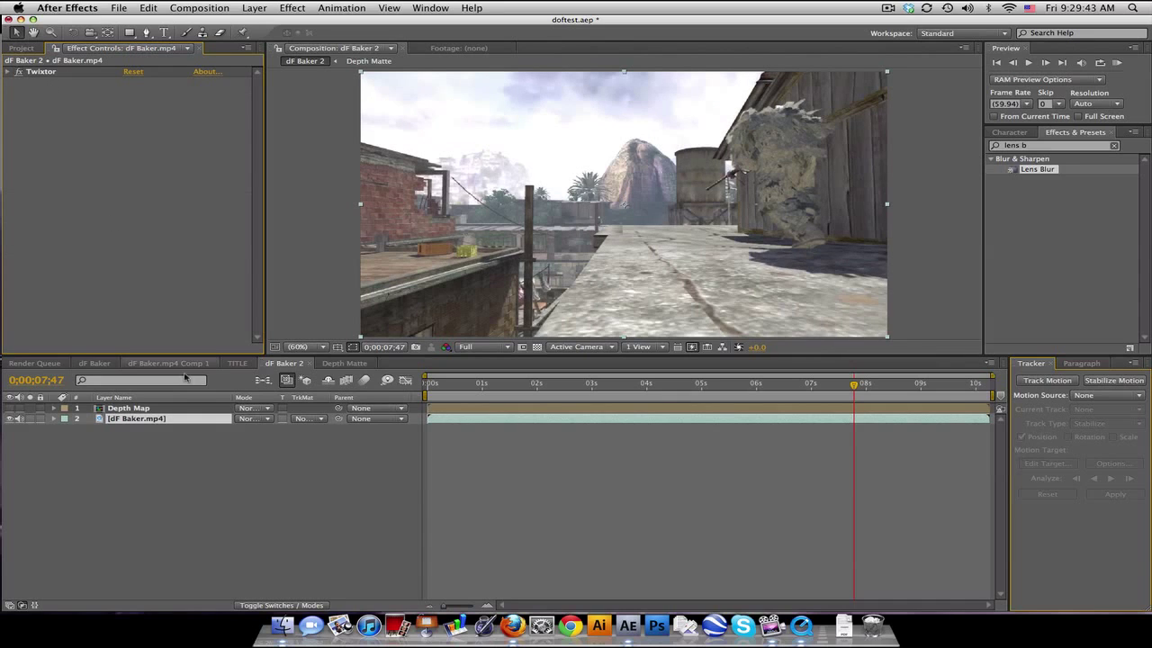
pyautogui.click(183, 409)
pyautogui.click(255, 8)
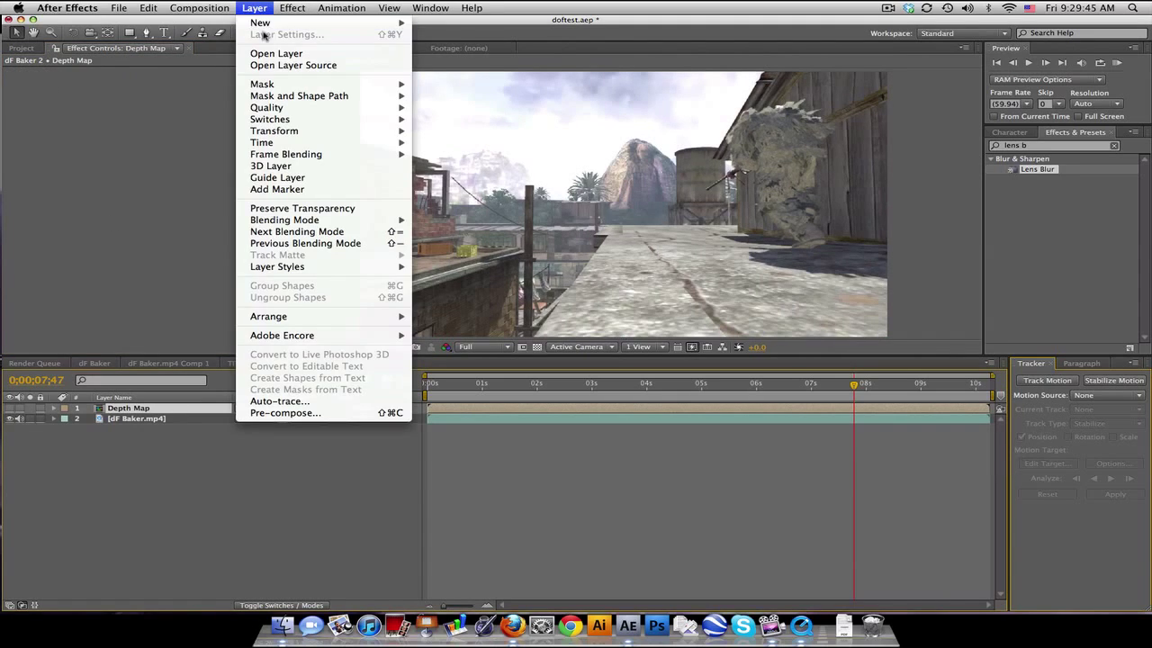
pyautogui.moveTo(266, 36)
pyautogui.click(469, 37)
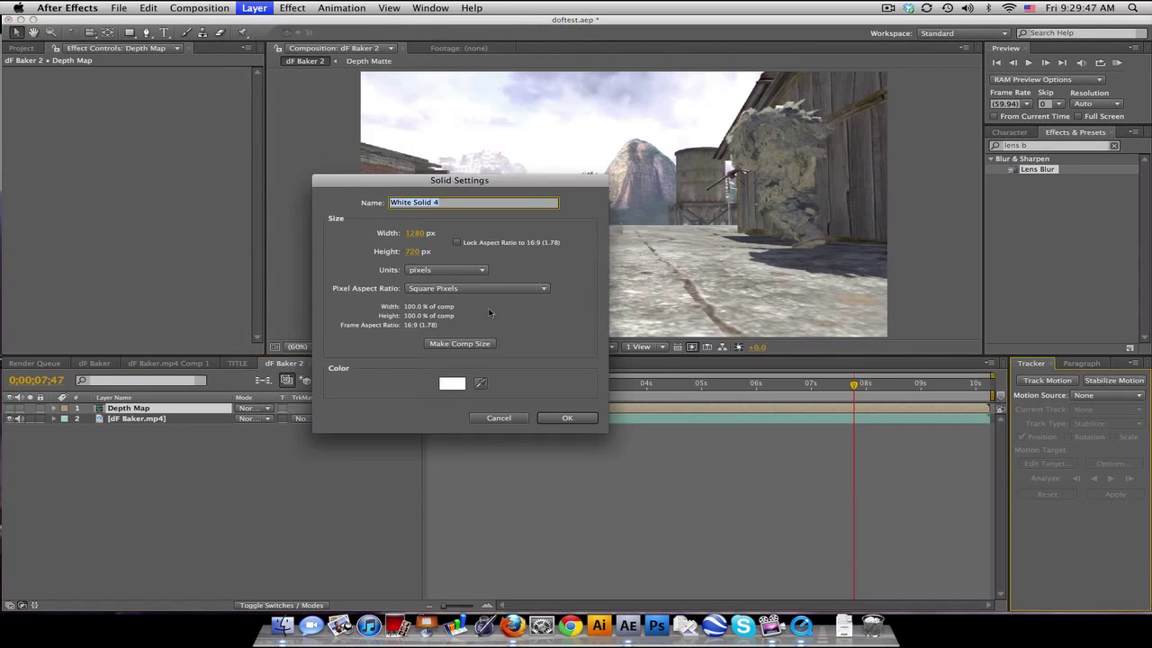
pyautogui.click(568, 417)
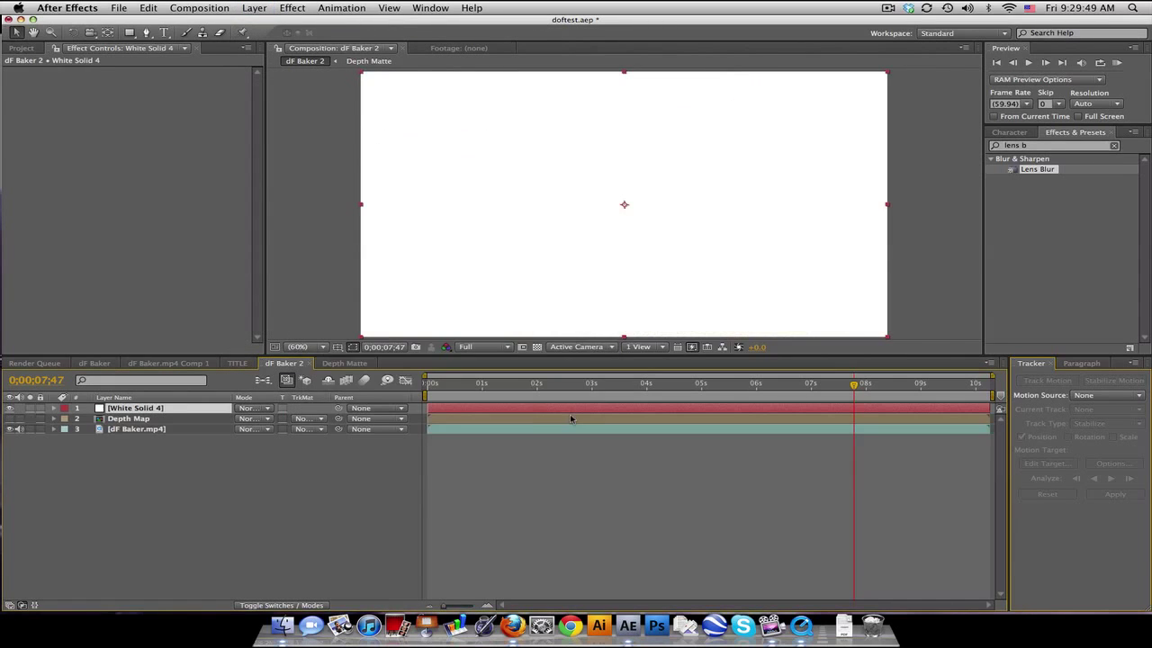
# Hide the white solid and apply the Curves effect to dF Baker.mp4.
pyautogui.click(165, 430)
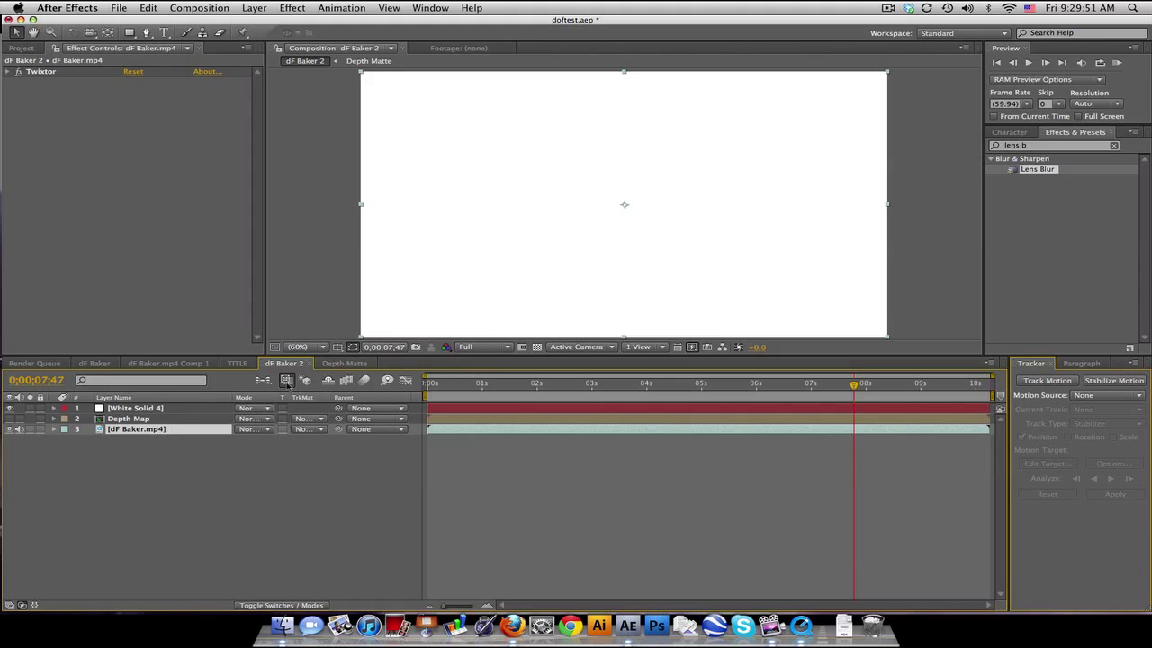
pyautogui.click(10, 408)
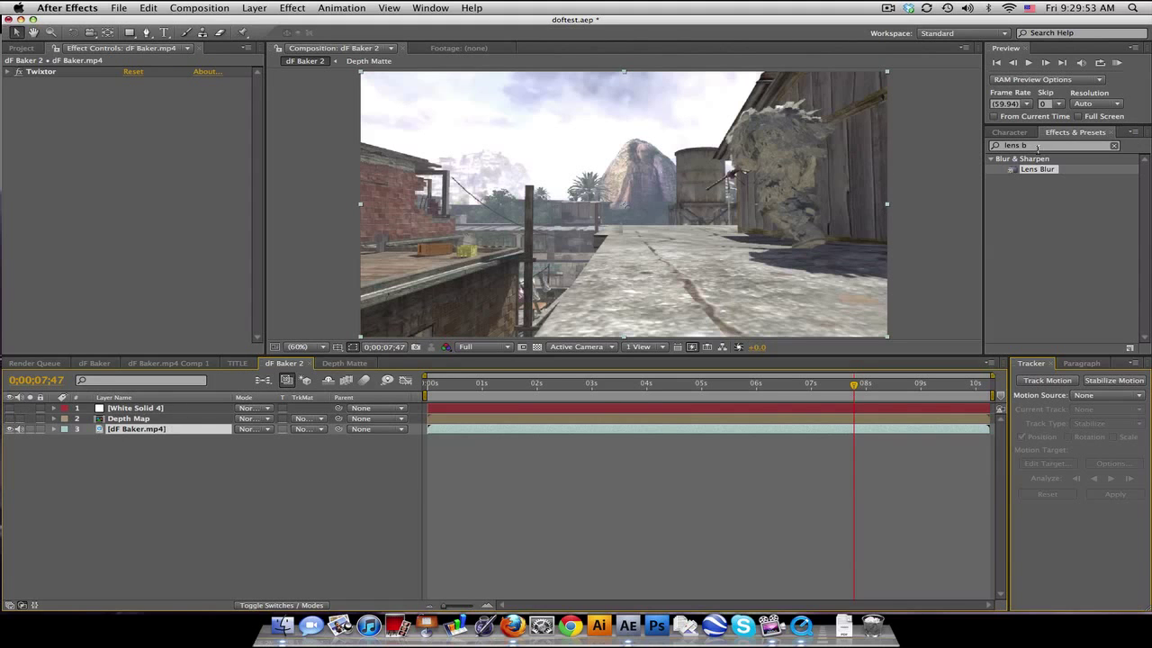
pyautogui.press('BackSpace')
pyautogui.press('BackSpace')
pyautogui.press('BackSpace')
pyautogui.press('BackSpace')
pyautogui.press('BackSpace')
pyautogui.press('BackSpace')
pyautogui.write('curv')
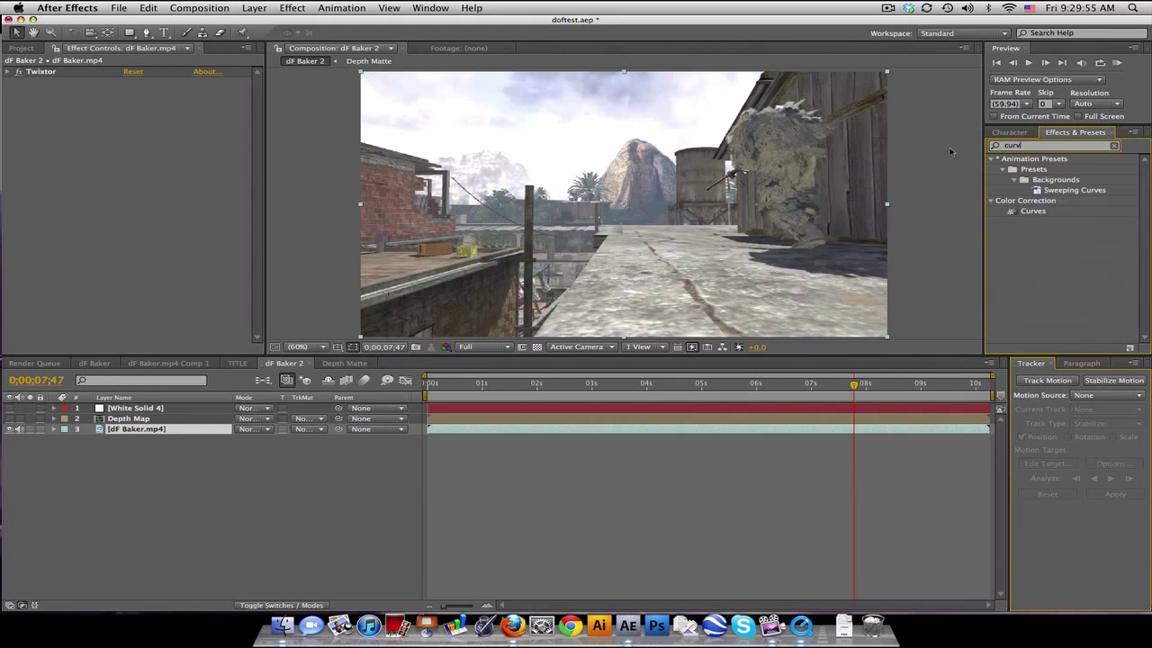
pyautogui.moveTo(1035, 212); pyautogui.dragTo(849, 261)
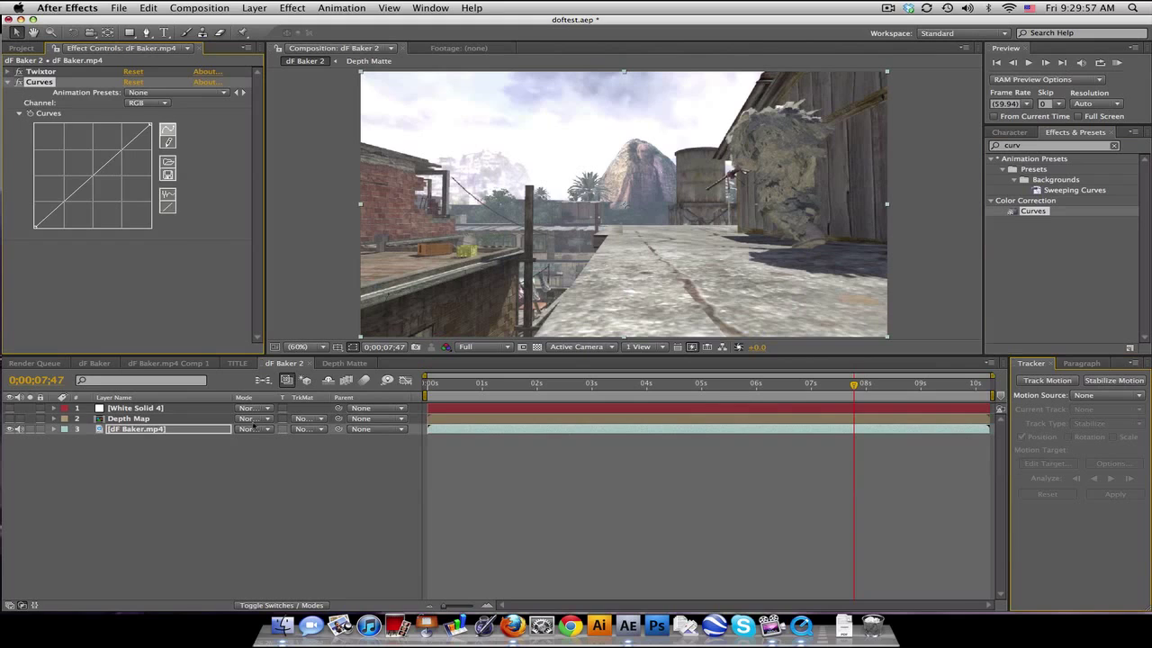
# Darken the footage by lowering the highlight end of the RGB curve, and tint it blue using the individual channel curves.
pyautogui.moveTo(150, 137); pyautogui.dragTo(150, 166)
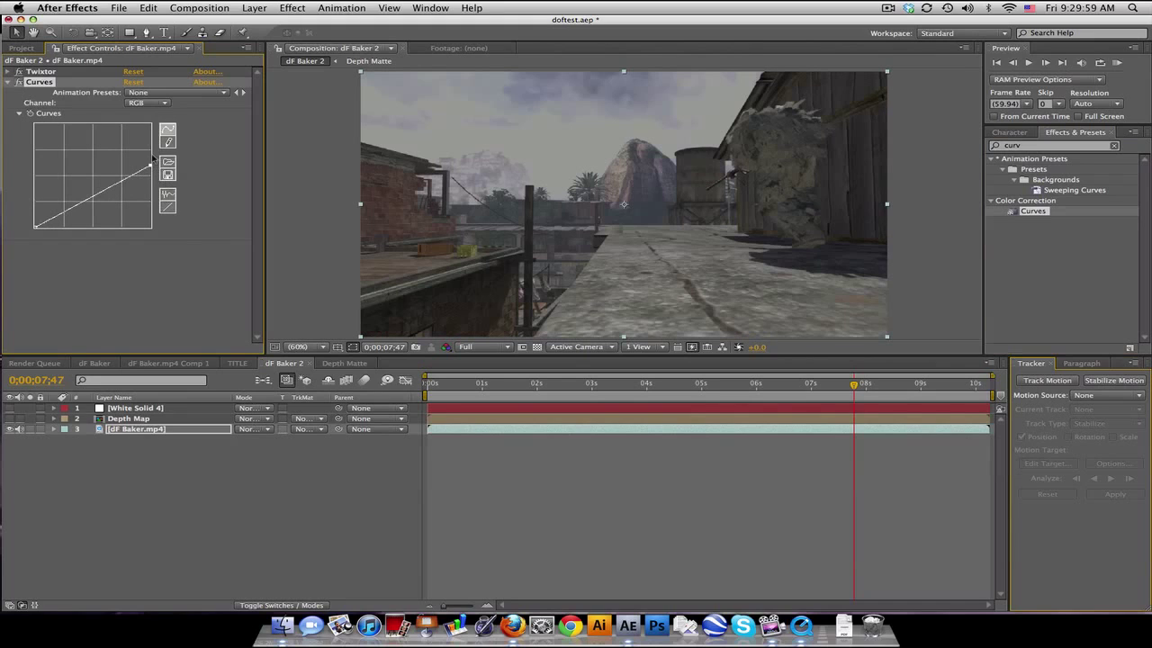
pyautogui.click(142, 102)
pyautogui.click(146, 120)
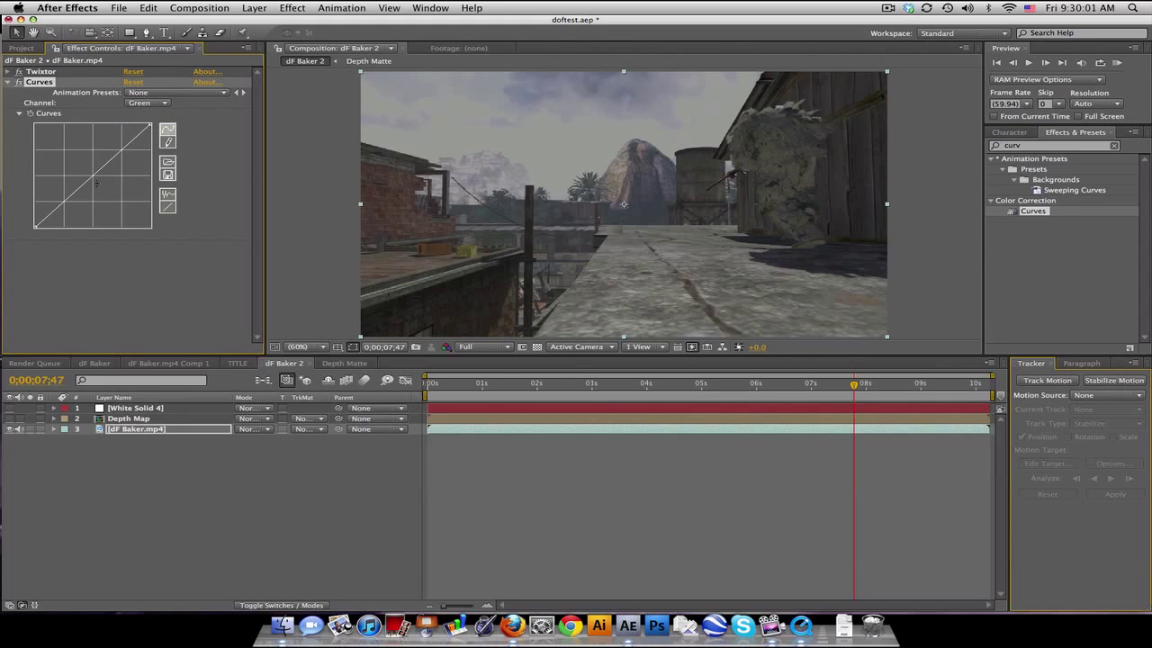
pyautogui.click(138, 104)
pyautogui.click(143, 93)
pyautogui.moveTo(95, 177)
pyautogui.mouseDown()
pyautogui.moveTo(98, 186)
pyautogui.moveTo(84, 165)
pyautogui.mouseUp()
pyautogui.click(144, 104)
pyautogui.click(144, 121)
# Place White Solid 4 directly below Depth Map, make it visible, and set its track matte to Luma Inverted Matte "Depth Map".
pyautogui.click(158, 411)
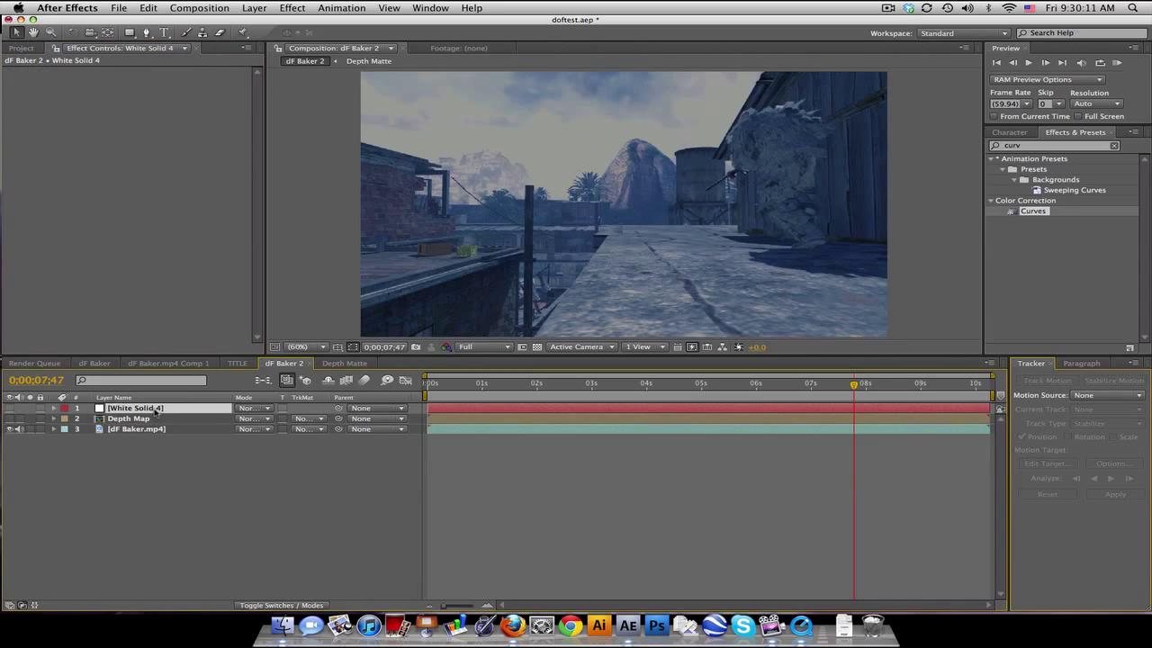
pyautogui.moveTo(158, 410); pyautogui.dragTo(156, 422)
pyautogui.click(322, 419)
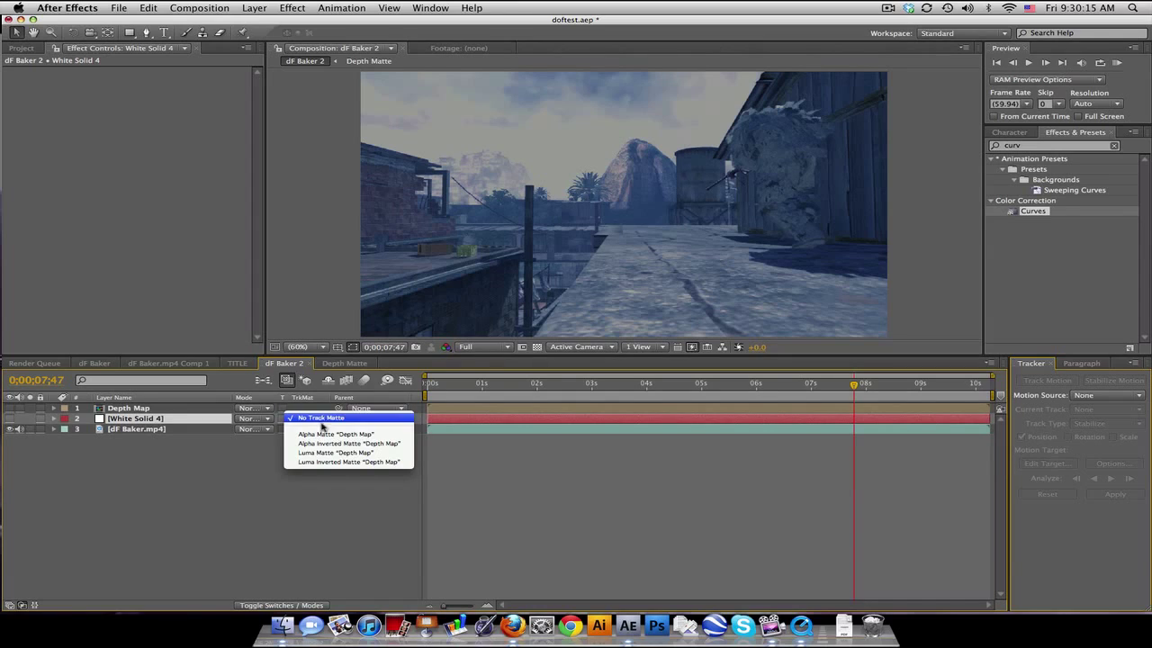
pyautogui.click(328, 452)
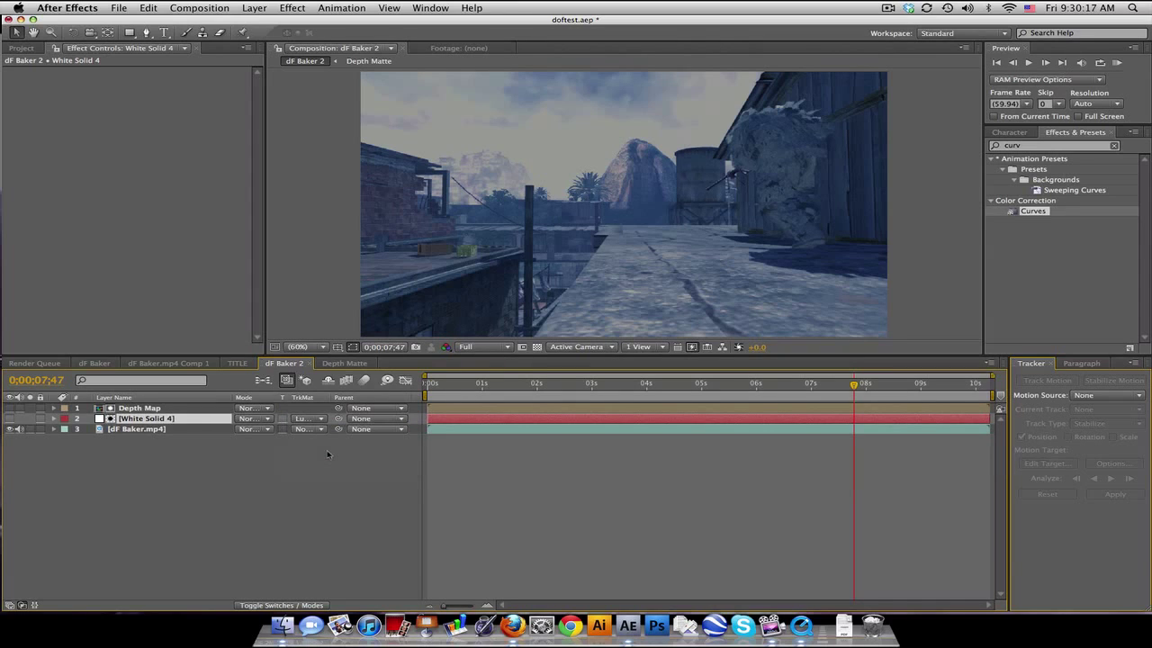
pyautogui.click(10, 419)
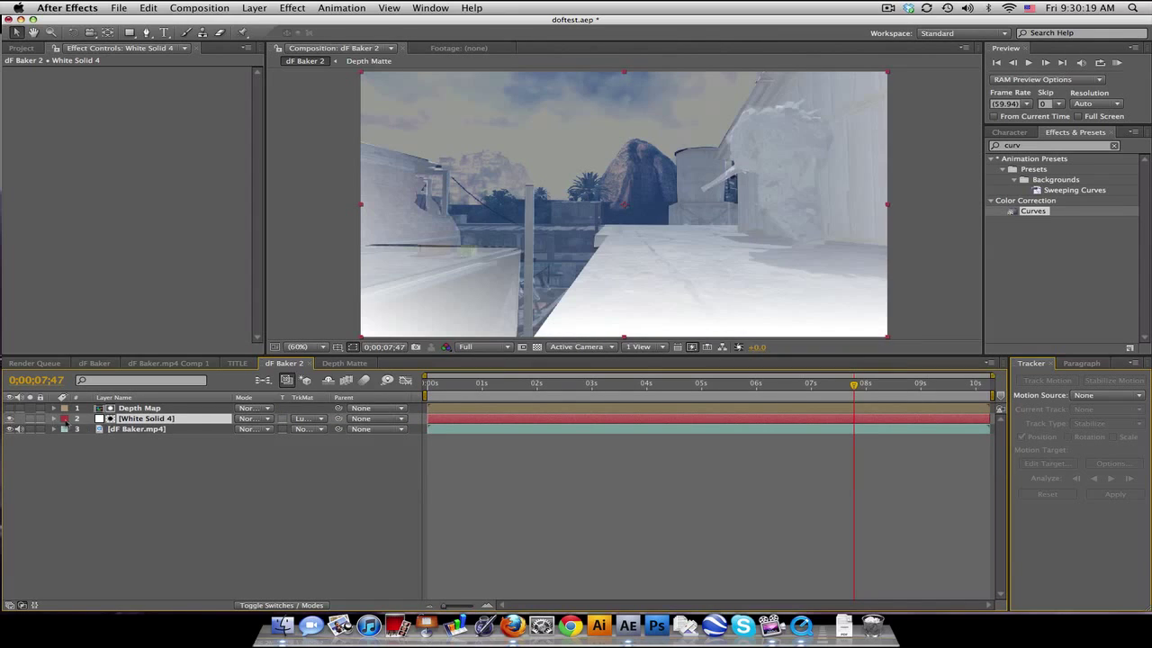
pyautogui.click(302, 419)
pyautogui.click(303, 428)
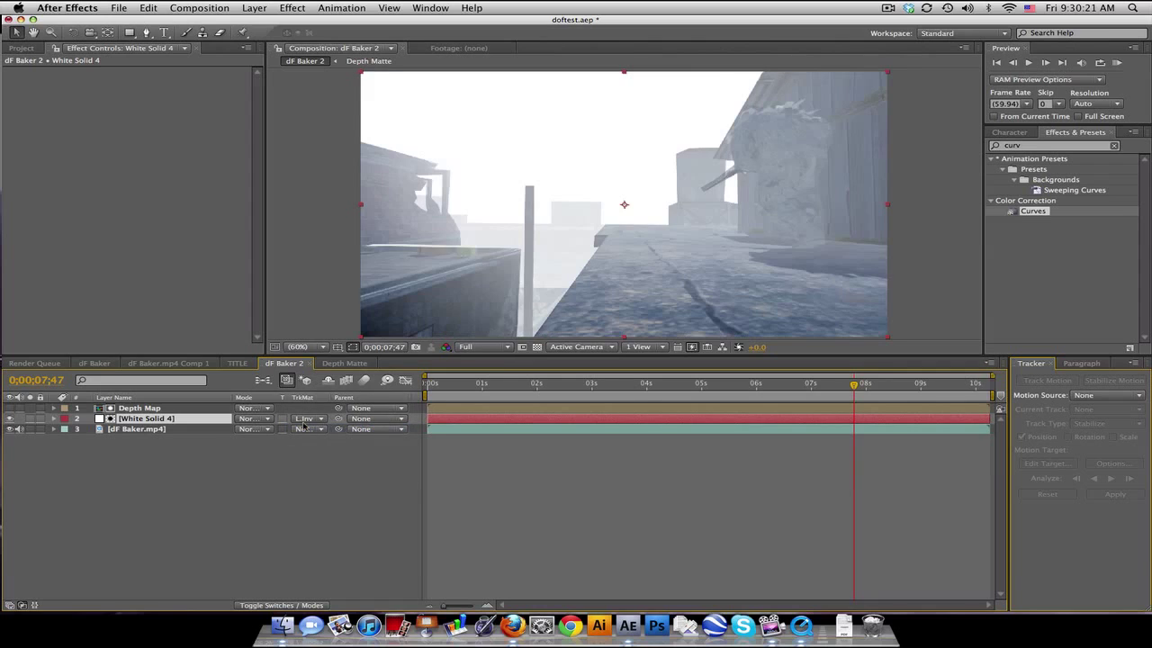
# Set White Solid 4's opacity to 45% to soften the fog over the background.
pyautogui.press('t')
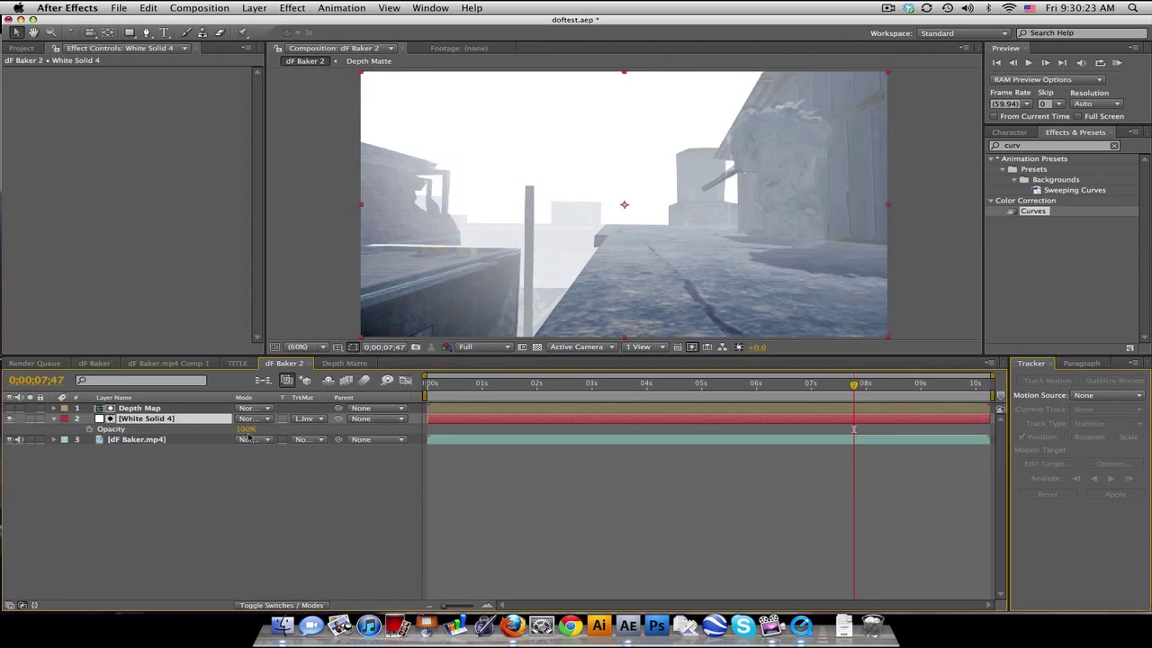
pyautogui.moveTo(245, 430); pyautogui.dragTo(212, 430)
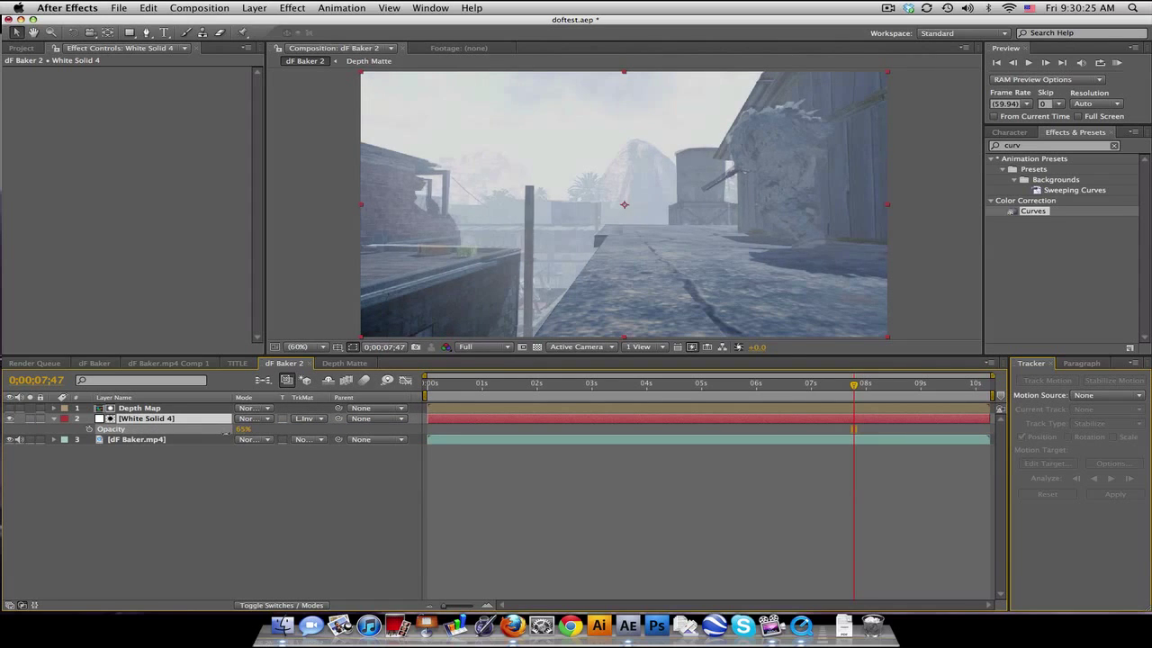
pyautogui.click(483, 480)
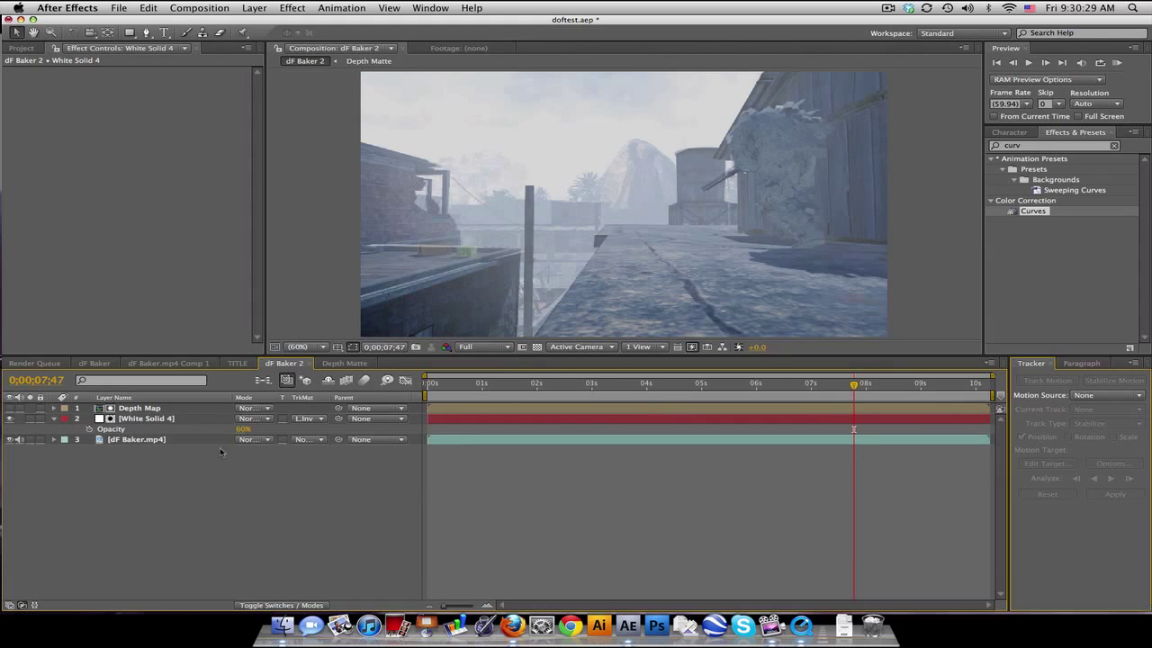
pyautogui.moveTo(243, 429); pyautogui.dragTo(229, 431)
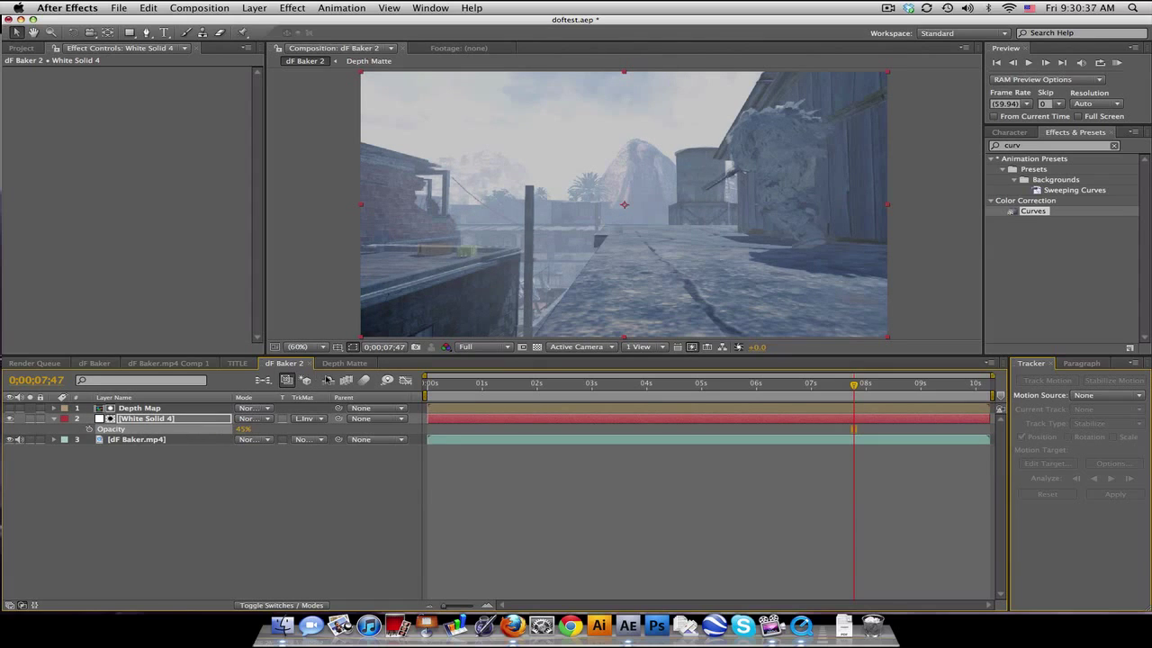
# In the Depth Matte composition, feather the White Solid 3 mask around the character by 30 pixels, and return to the dF Baker 2 composition.
pyautogui.click(344, 363)
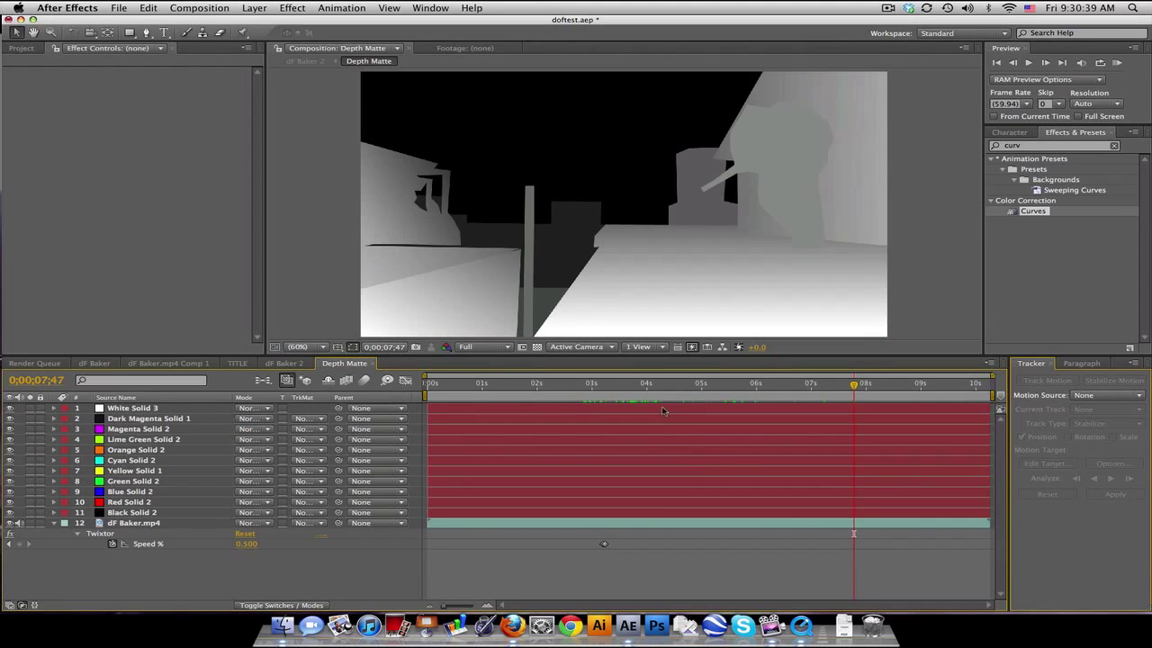
pyautogui.moveTo(654, 389); pyautogui.dragTo(604, 387)
pyautogui.click(873, 387)
pyautogui.click(284, 363)
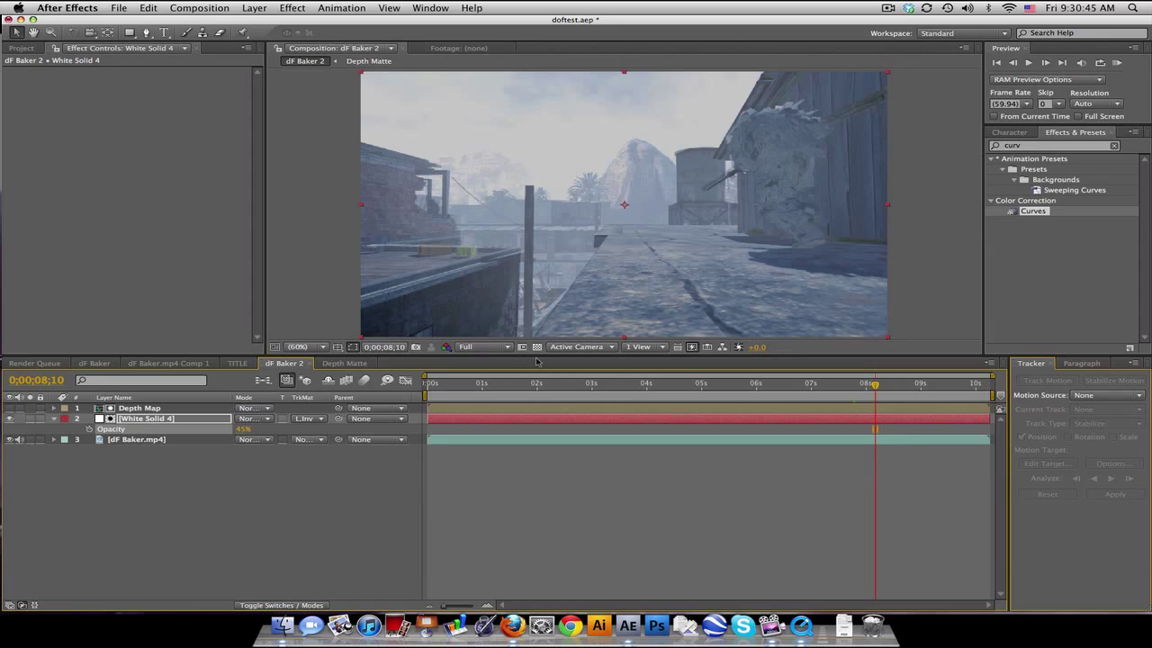
pyautogui.click(358, 363)
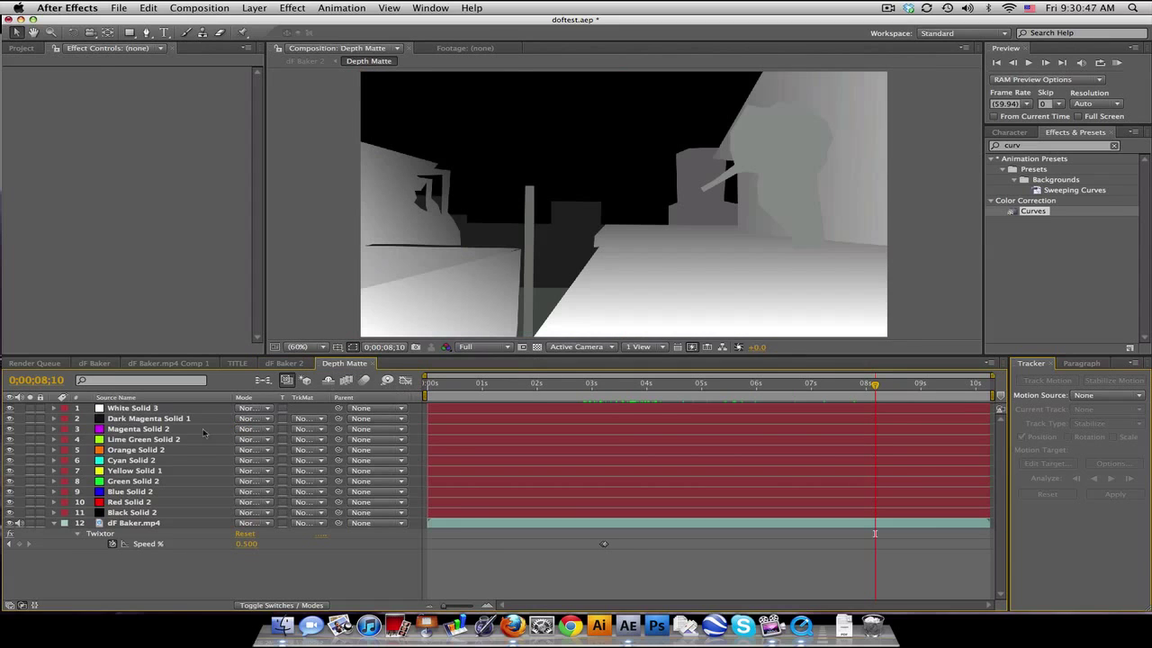
pyautogui.click(181, 410)
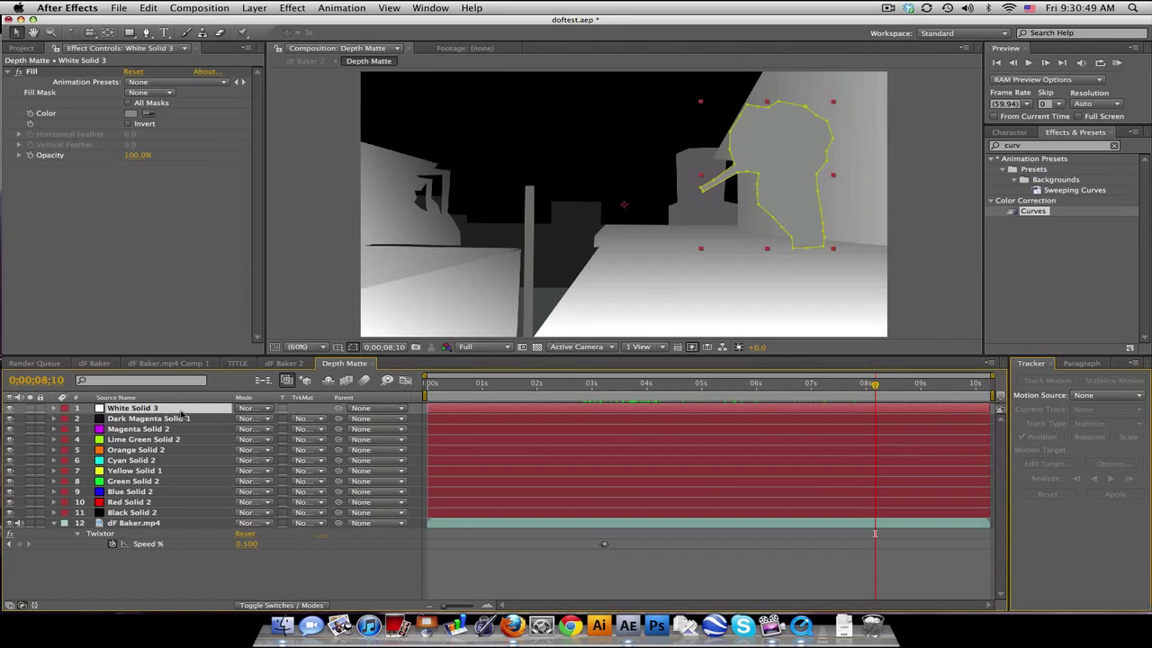
pyautogui.press('f')
pyautogui.click(216, 429)
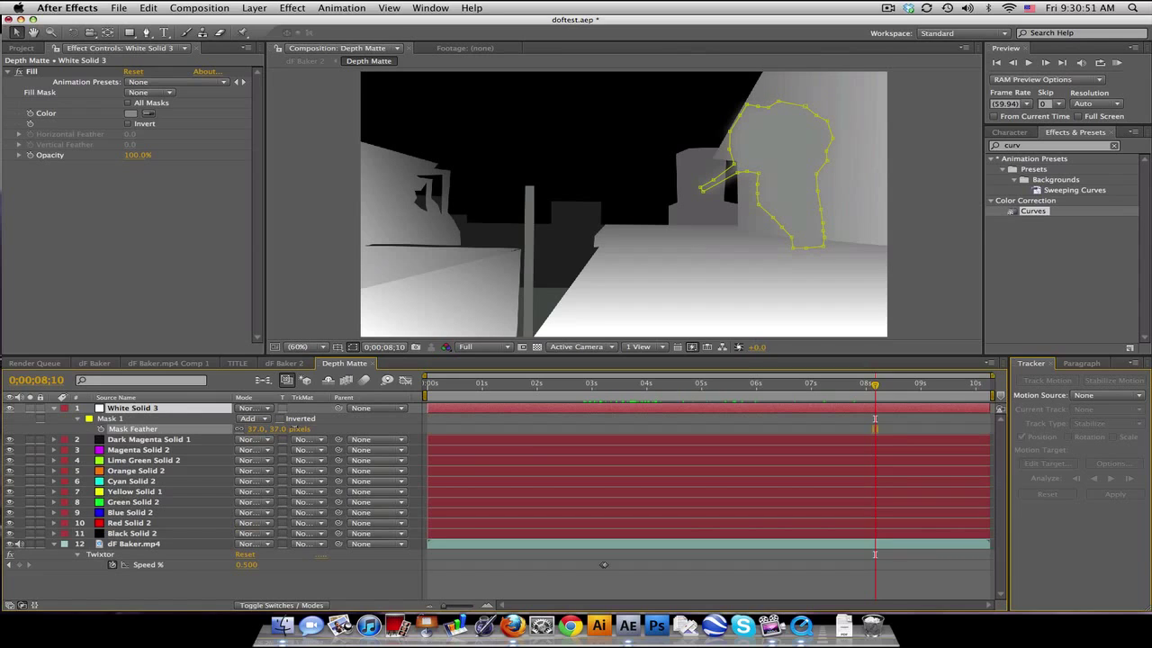
pyautogui.moveTo(290, 430); pyautogui.dragTo(410, 497)
pyautogui.click(655, 577)
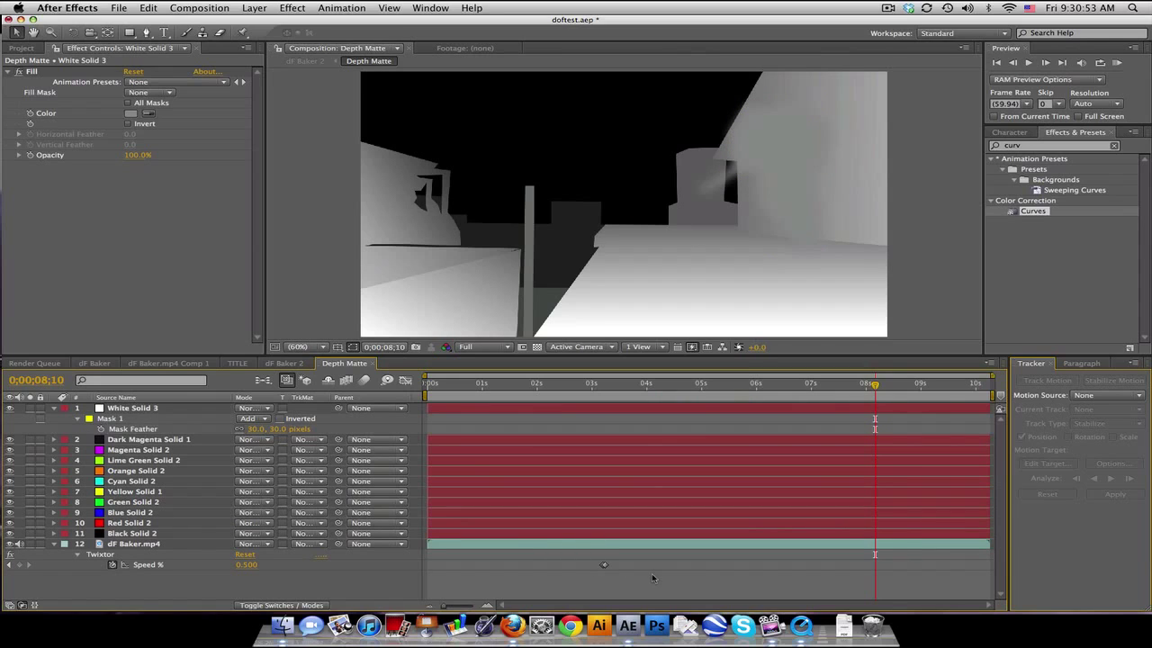
pyautogui.click(95, 363)
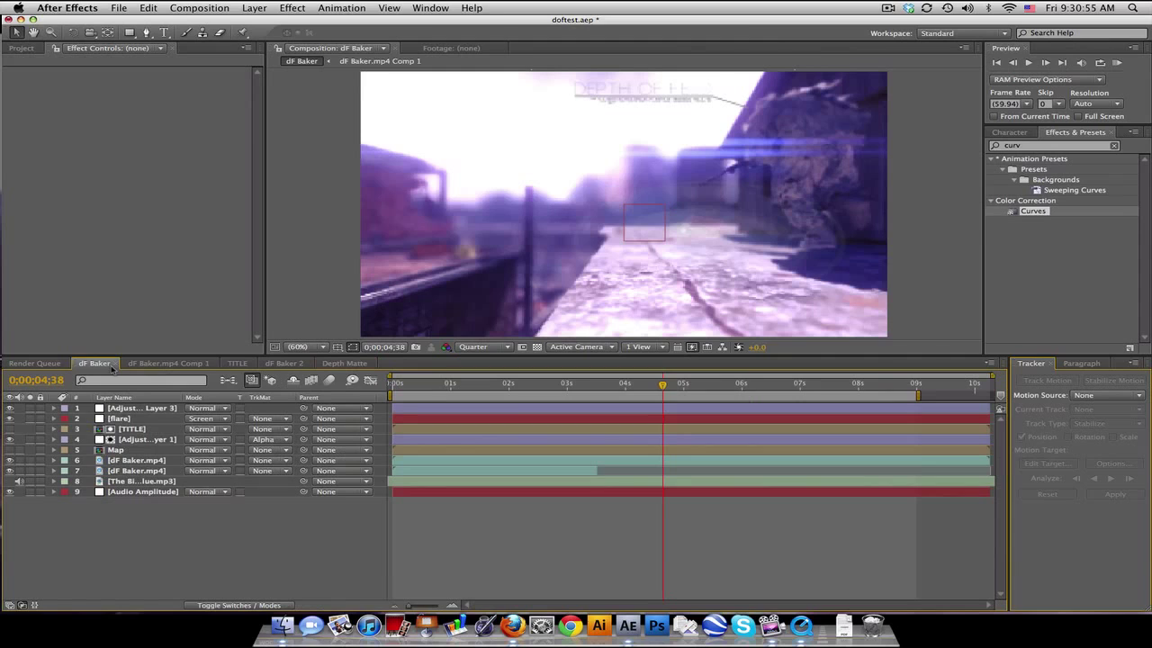
pyautogui.click(283, 363)
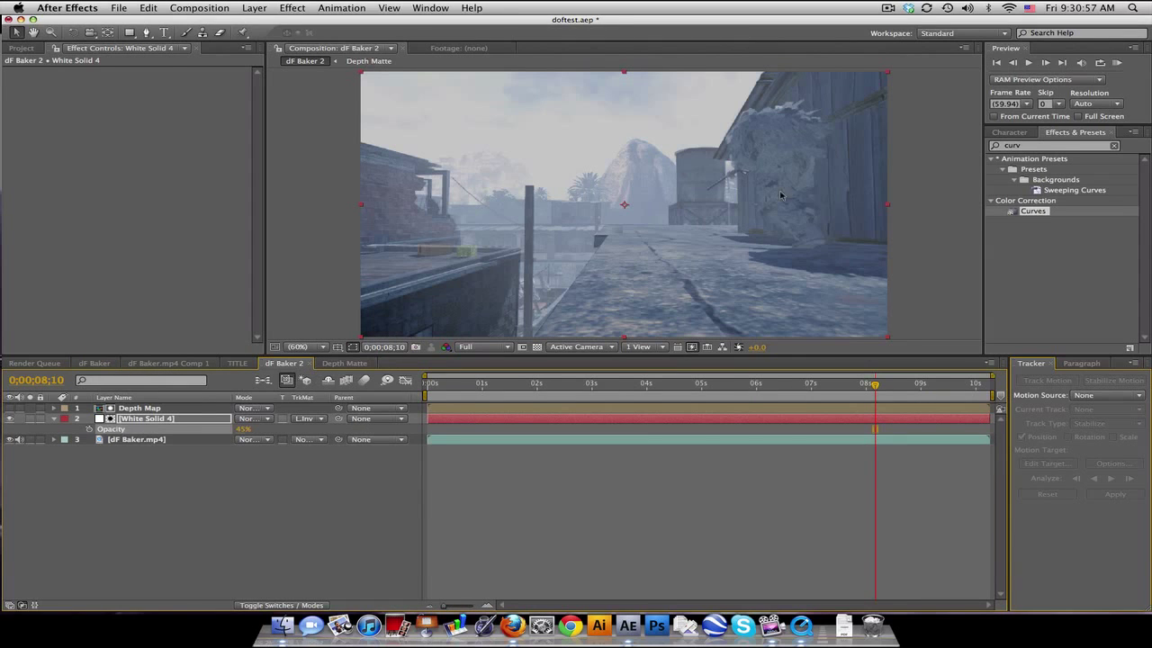